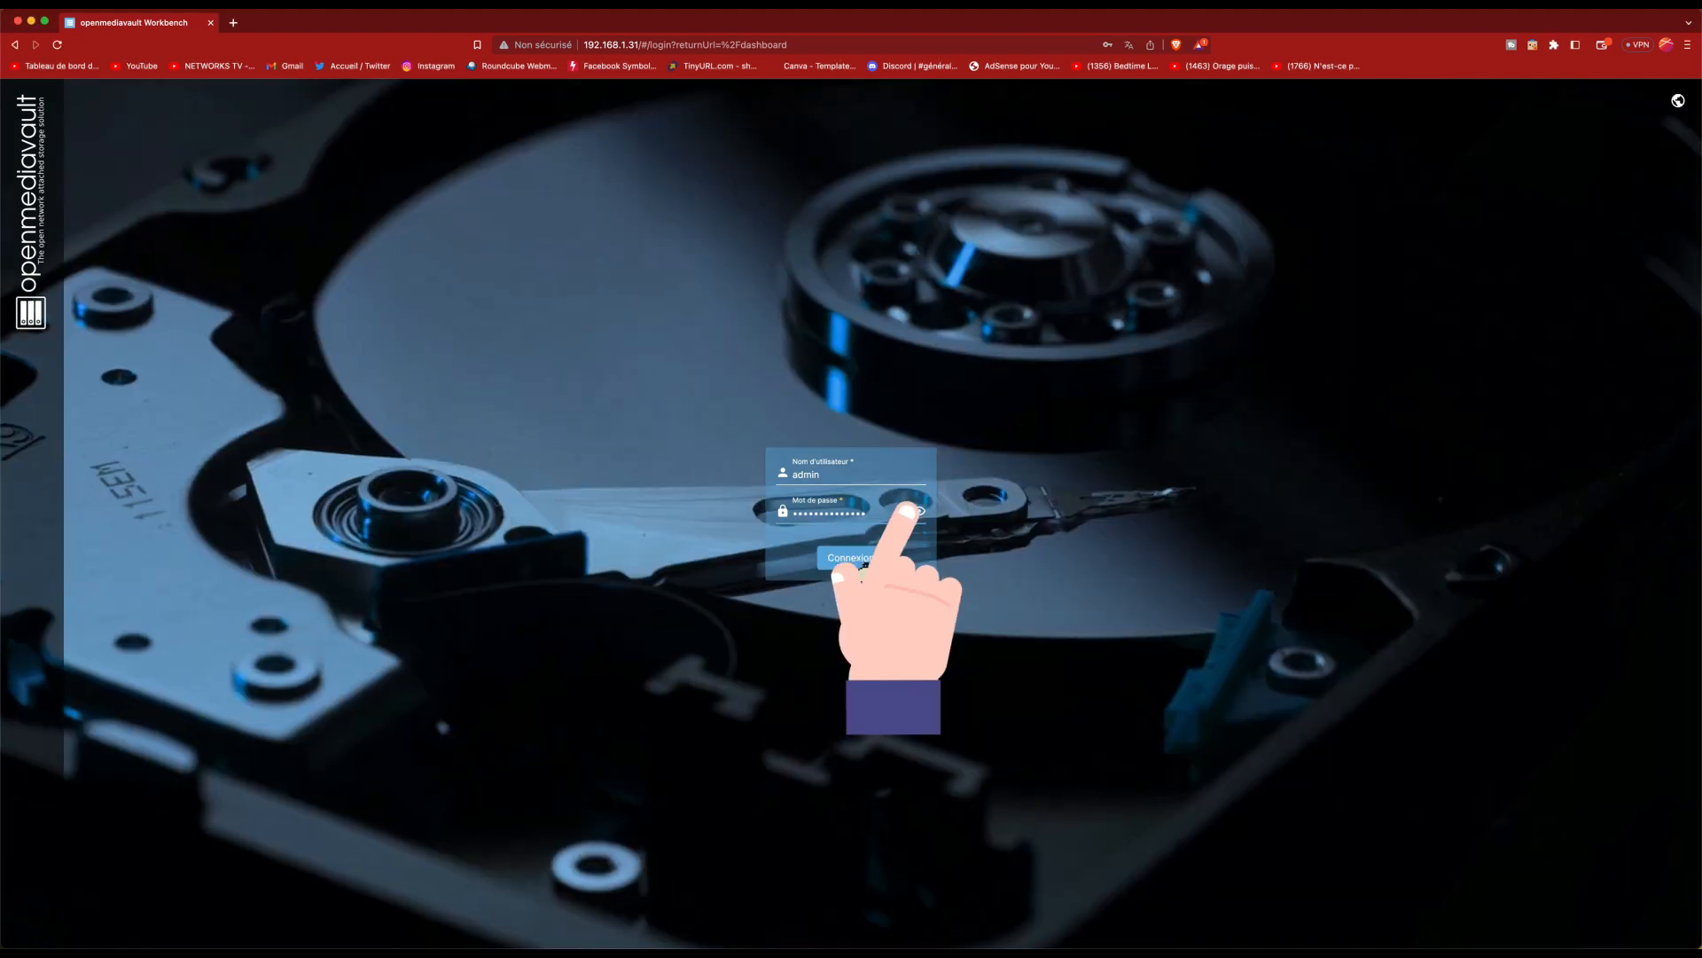
# Step: Log in to the openmediavault web interface and open the Système section
pyautogui.click(851, 558)
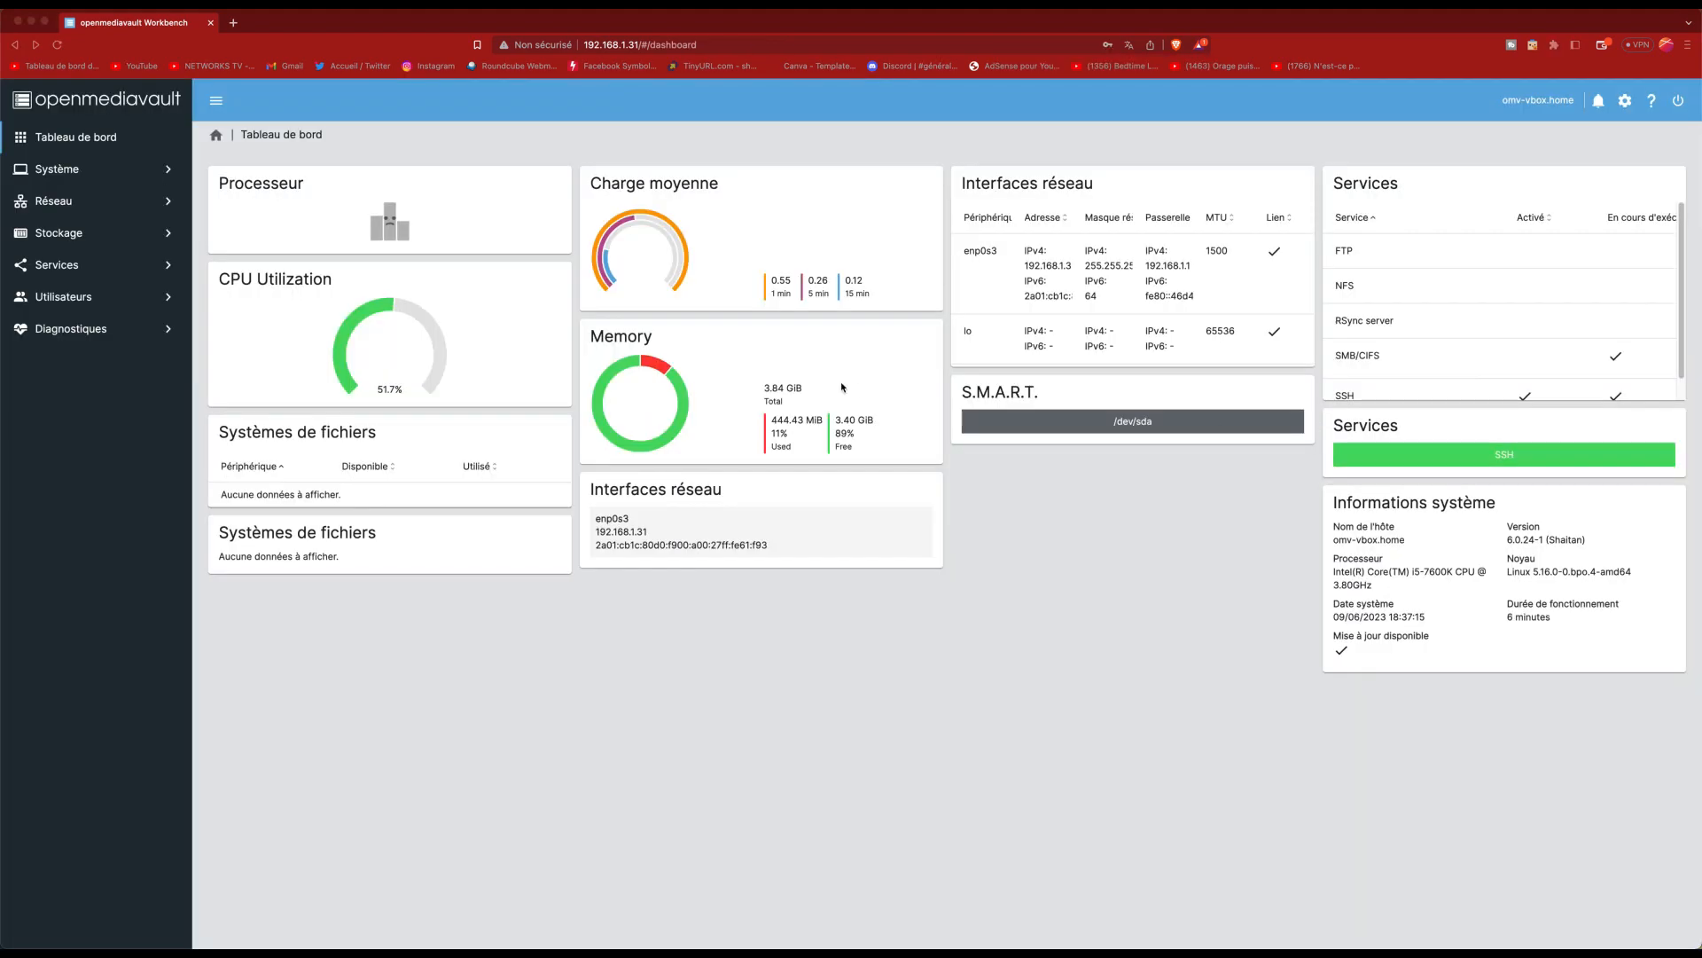
pyautogui.click(981, 710)
pyautogui.click(78, 170)
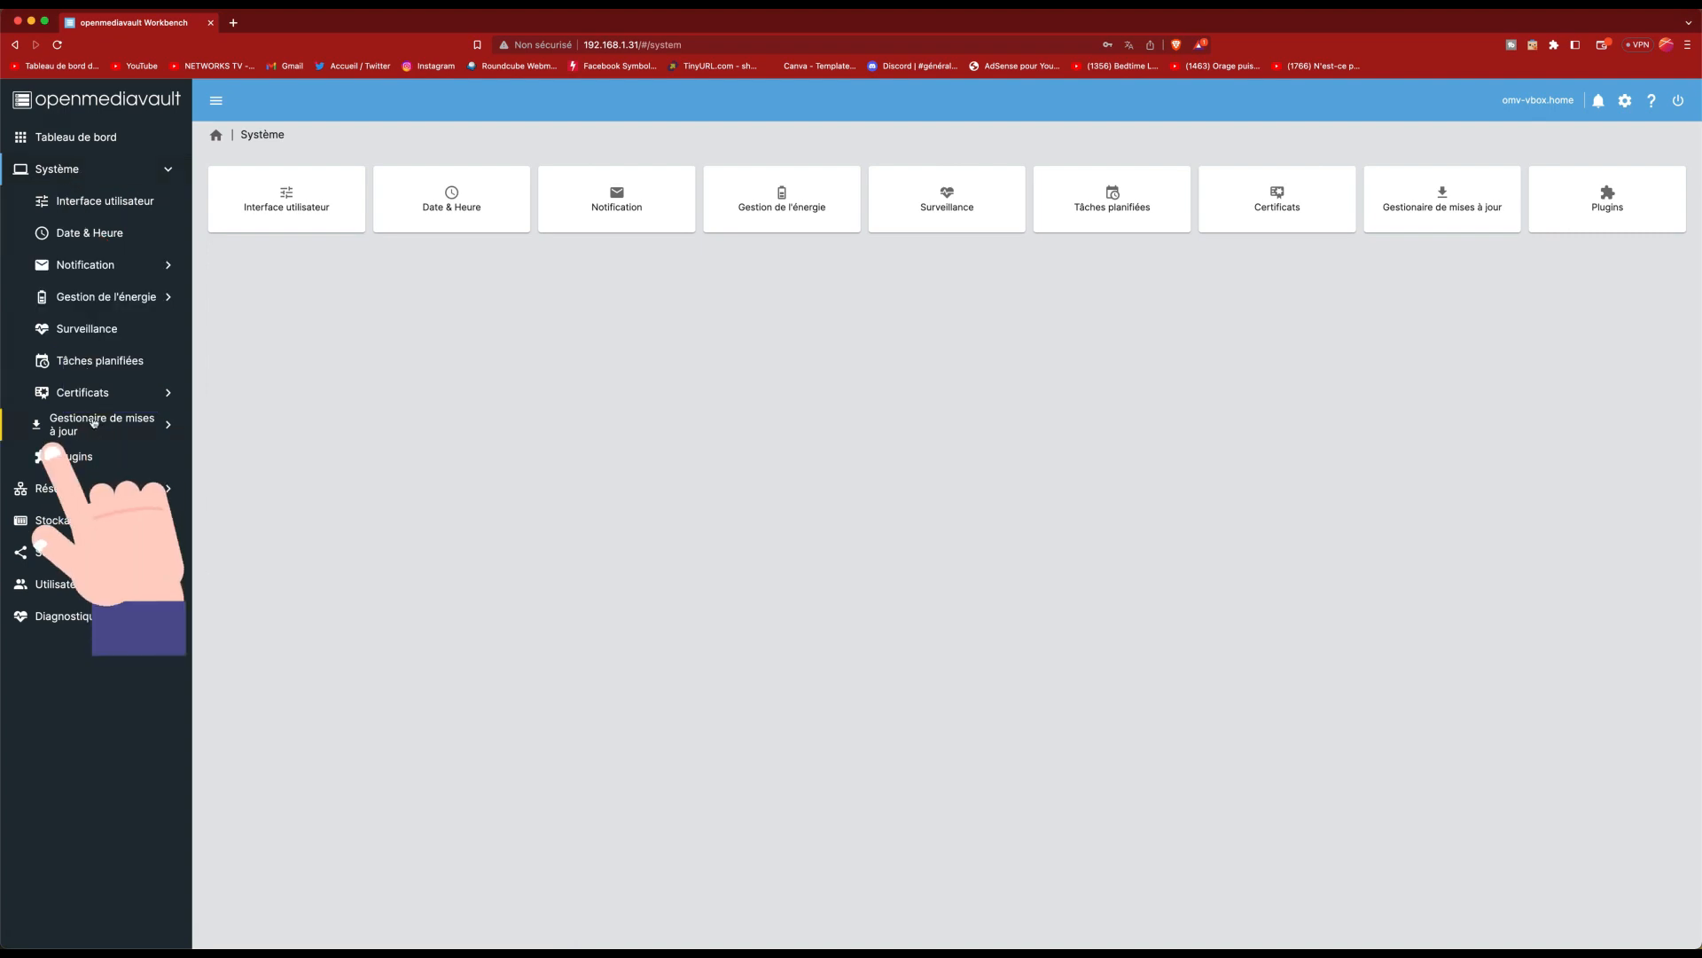
# Step: Install all pending package updates from Gestionnaire de mises à jour > Mises à jour, confirming the upgrade
pyautogui.click(100, 428)
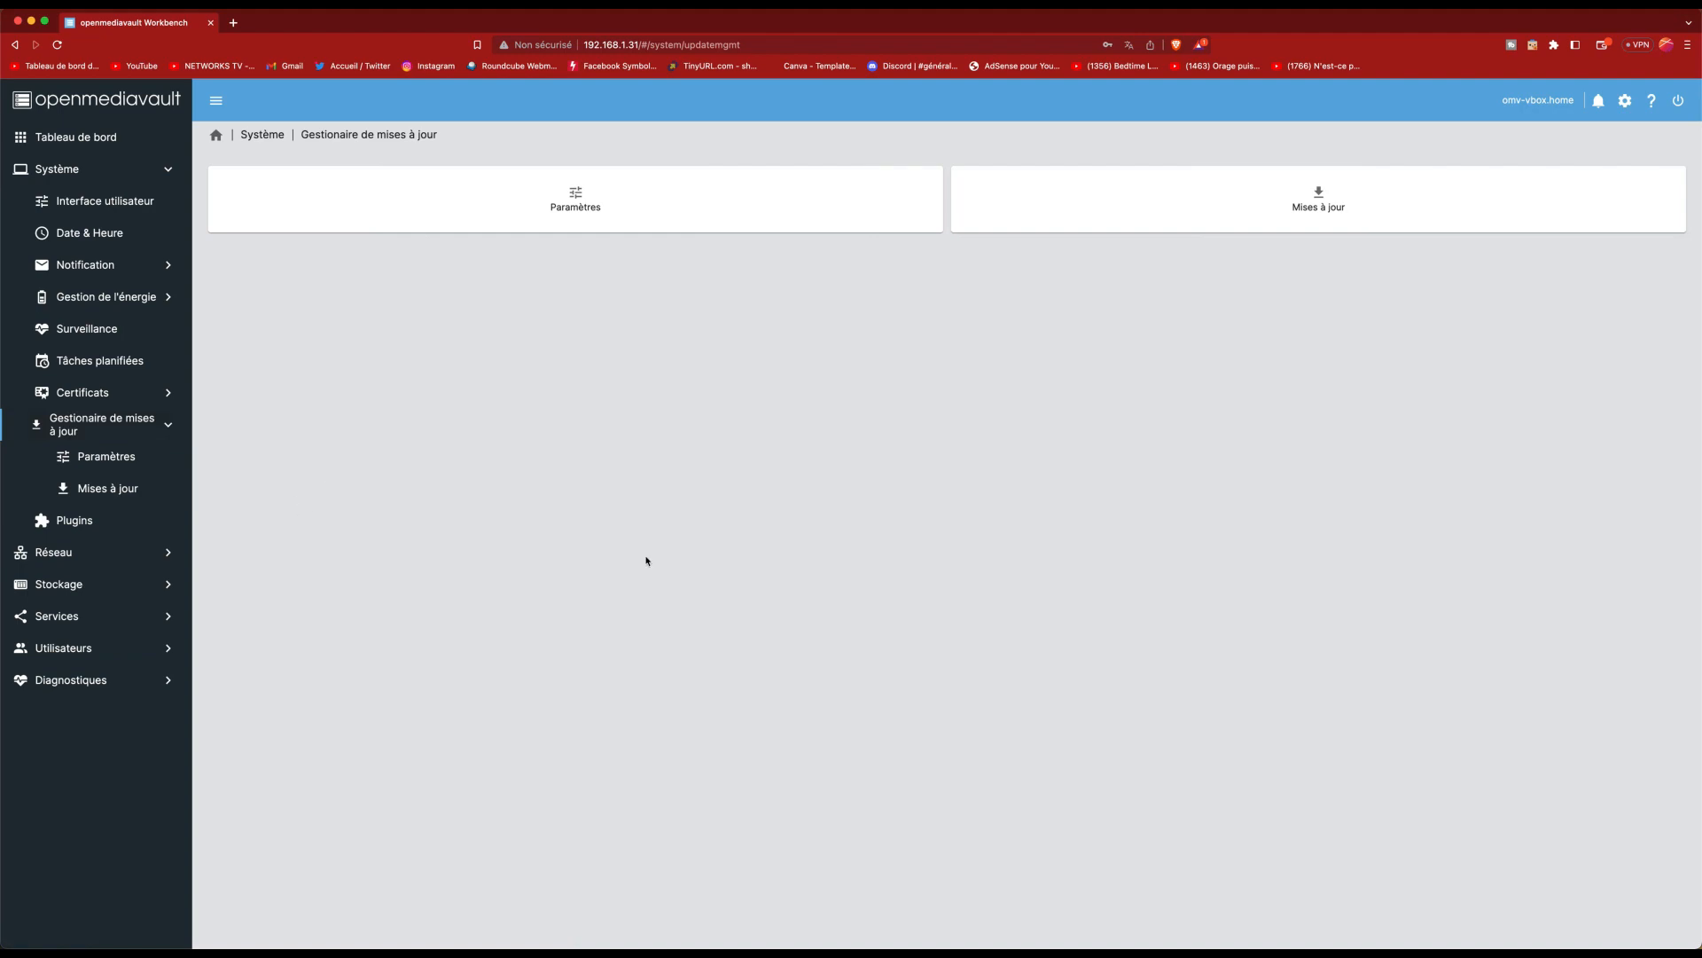
pyautogui.click(1336, 179)
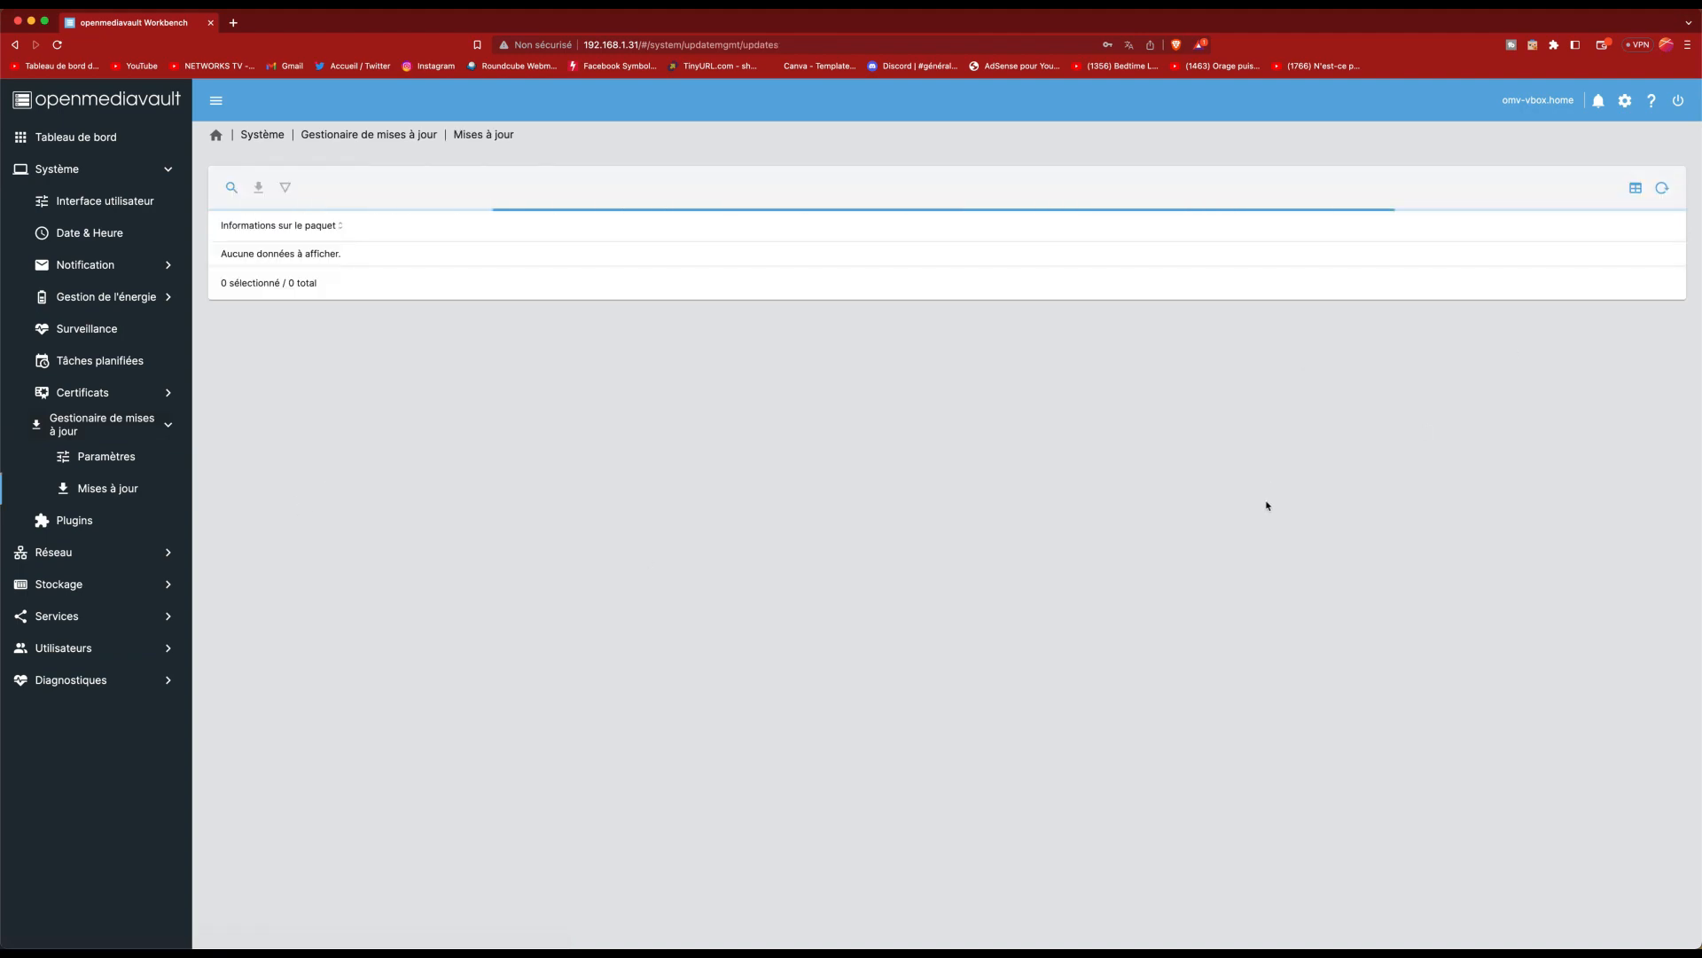
pyautogui.scroll(-15, 493, 547)
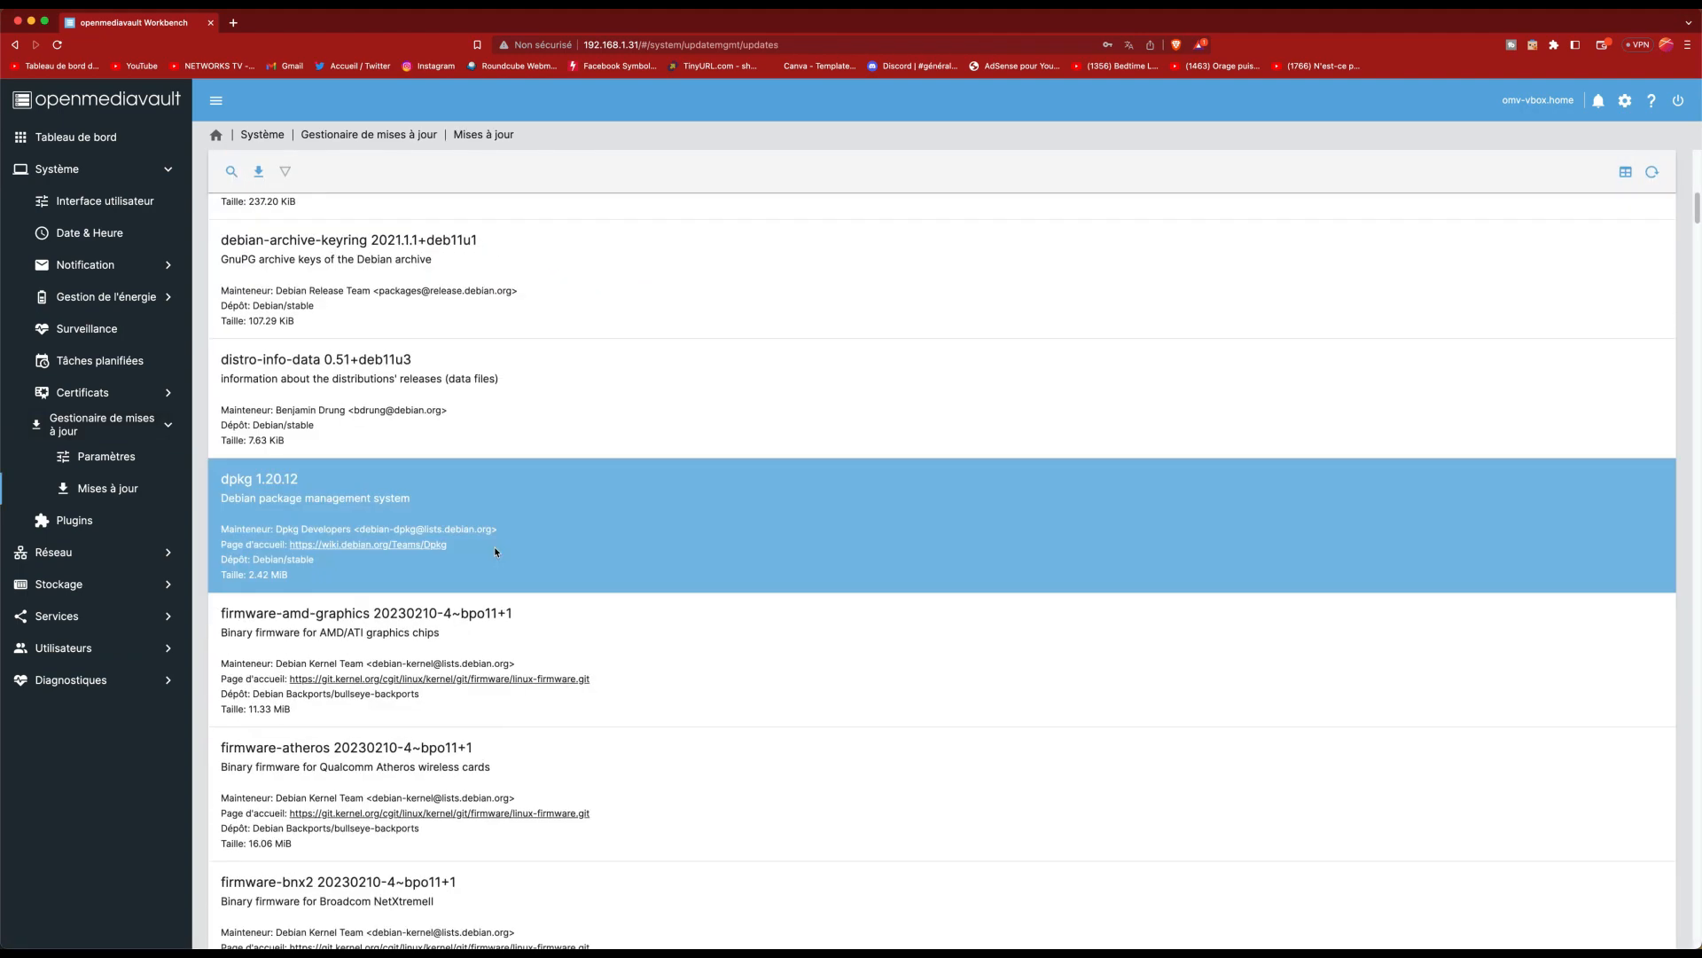
pyautogui.scroll(-10, 514, 604)
pyautogui.scroll(20, 515, 604)
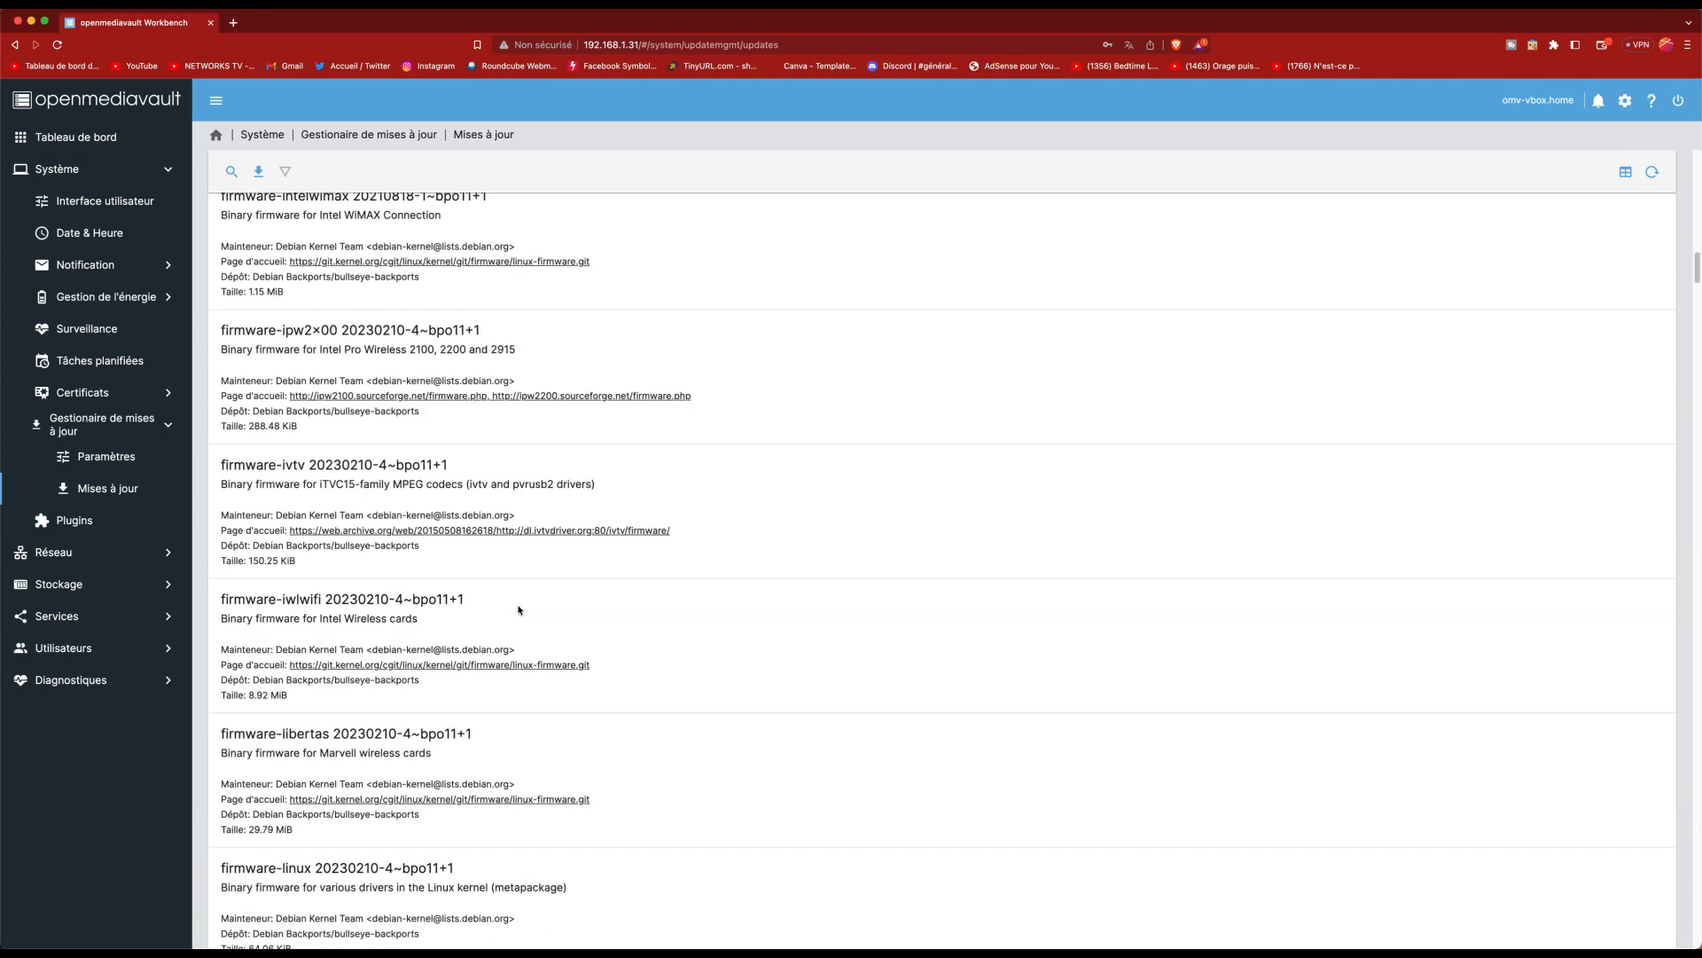
pyautogui.scroll(5, 520, 611)
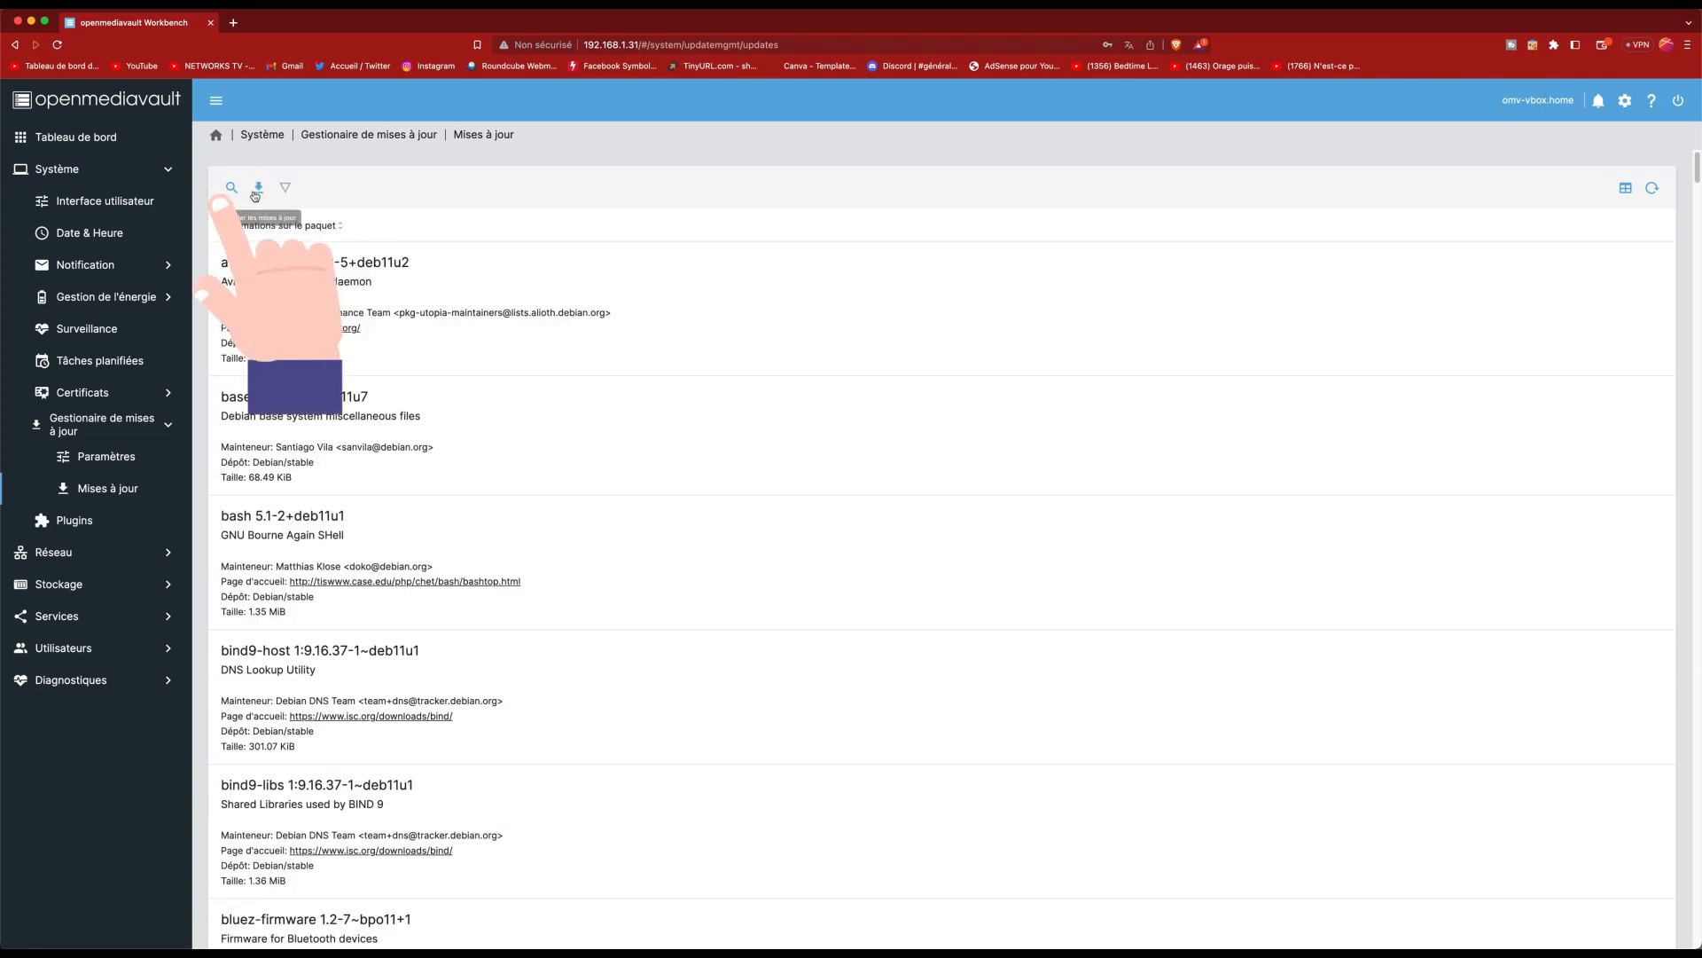
pyautogui.click(256, 190)
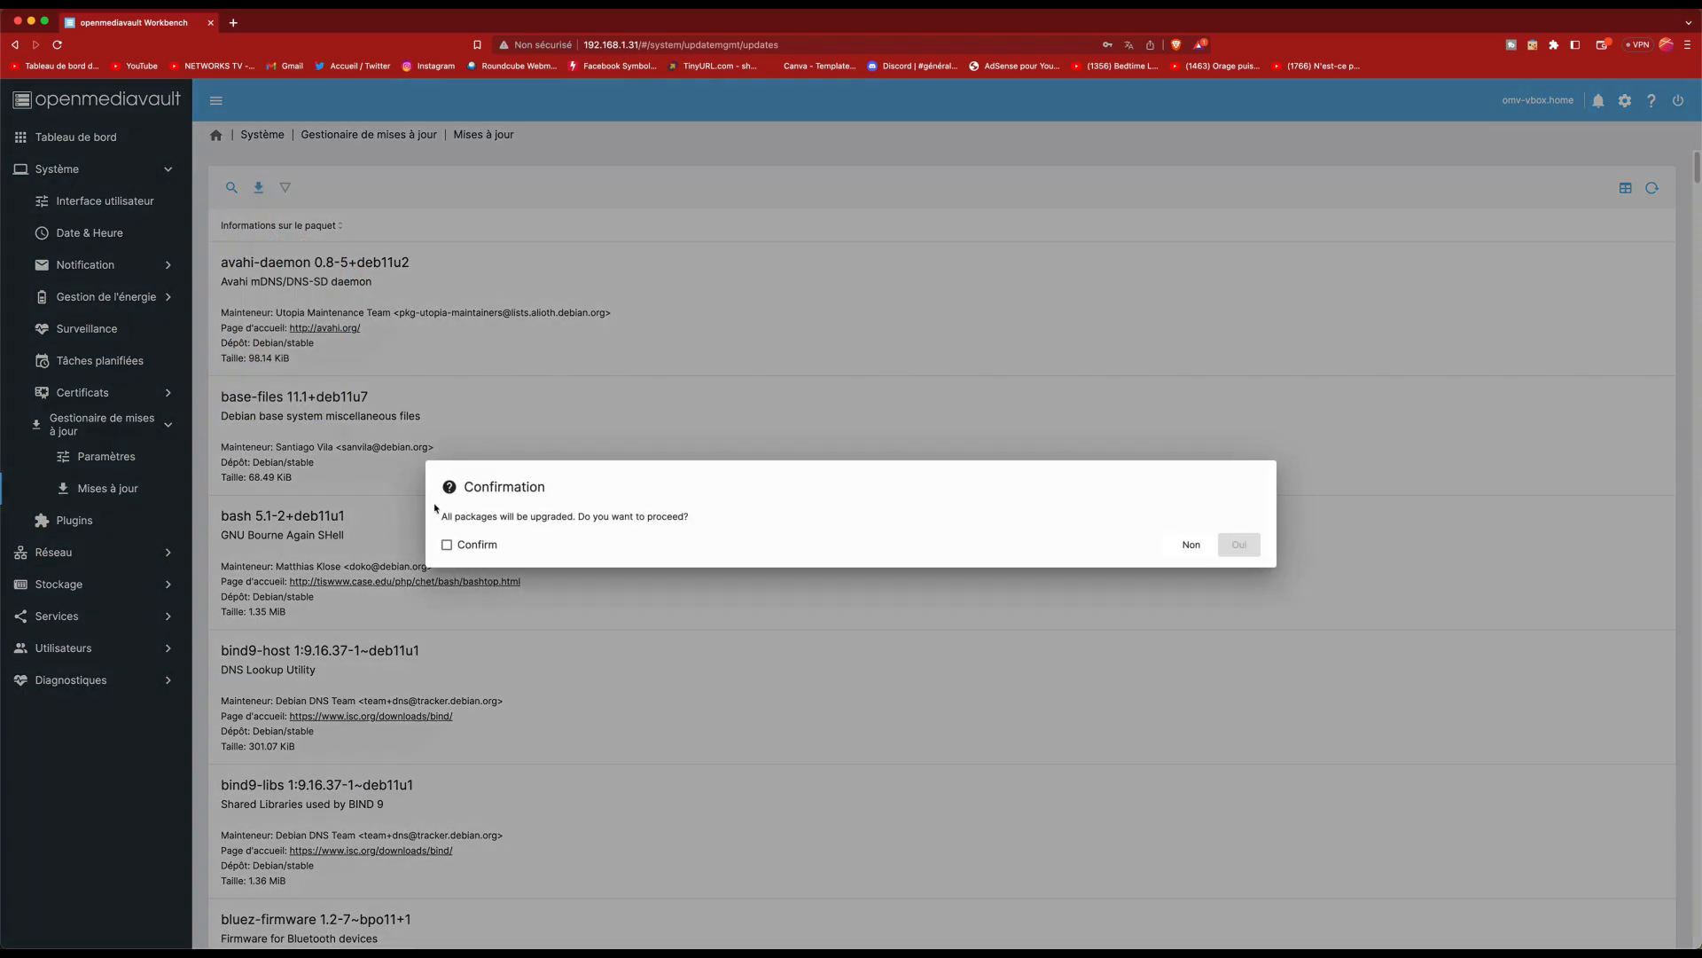
pyautogui.click(446, 545)
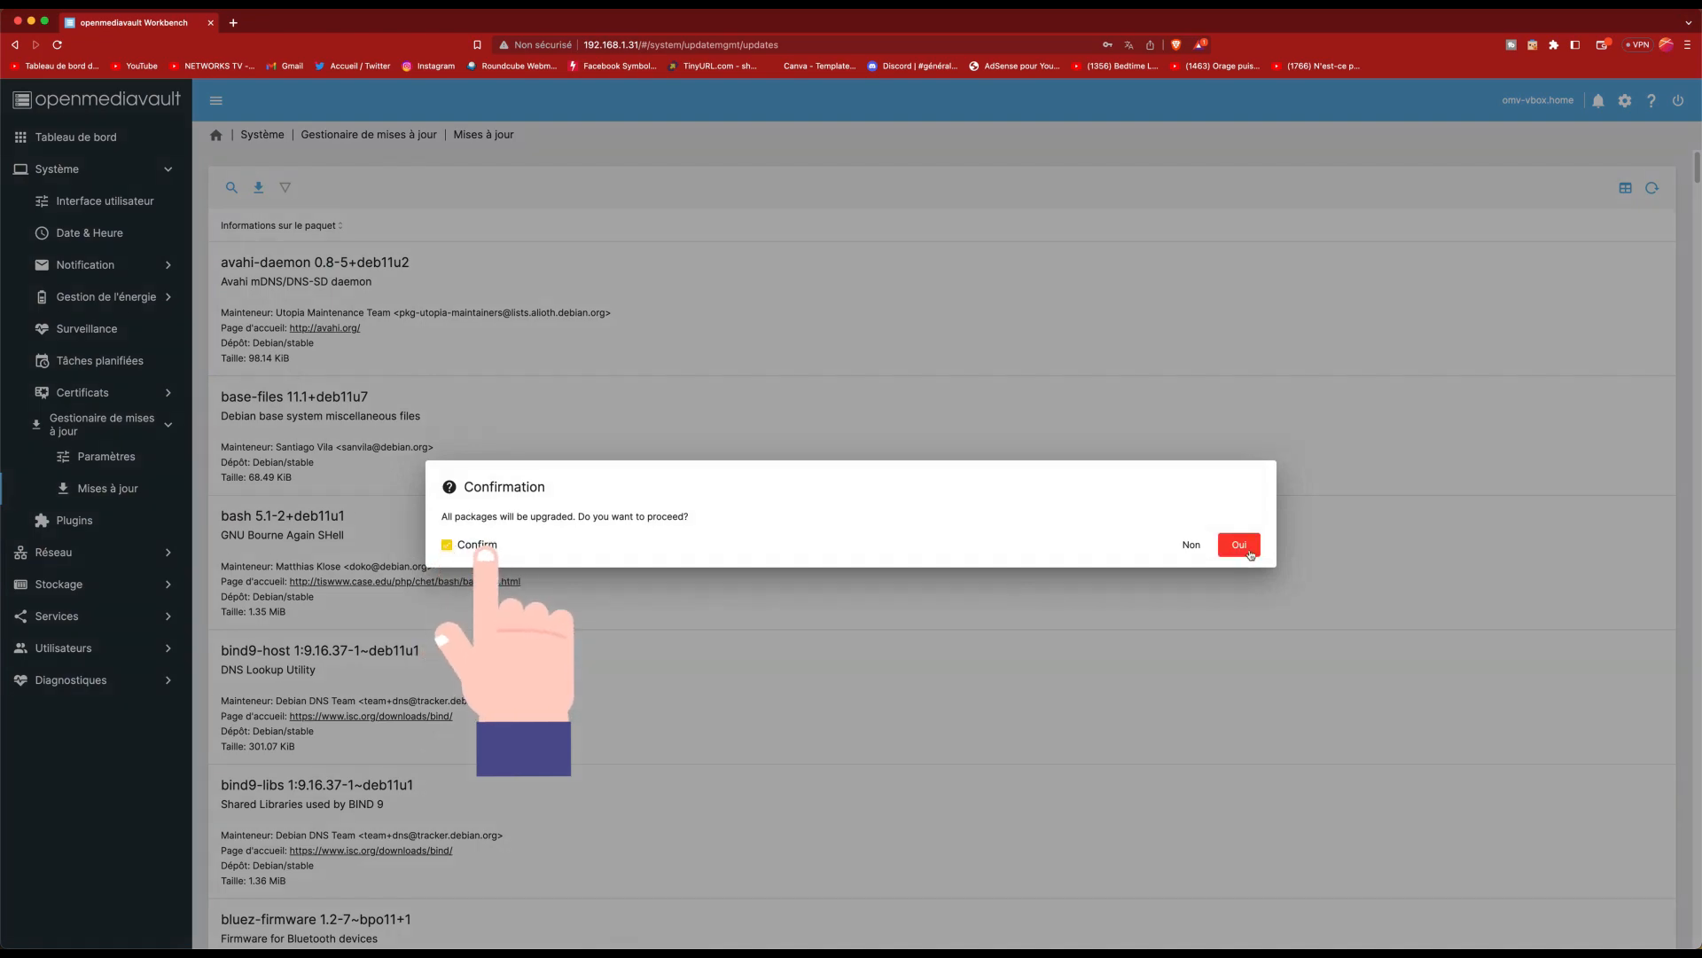
pyautogui.click(1240, 545)
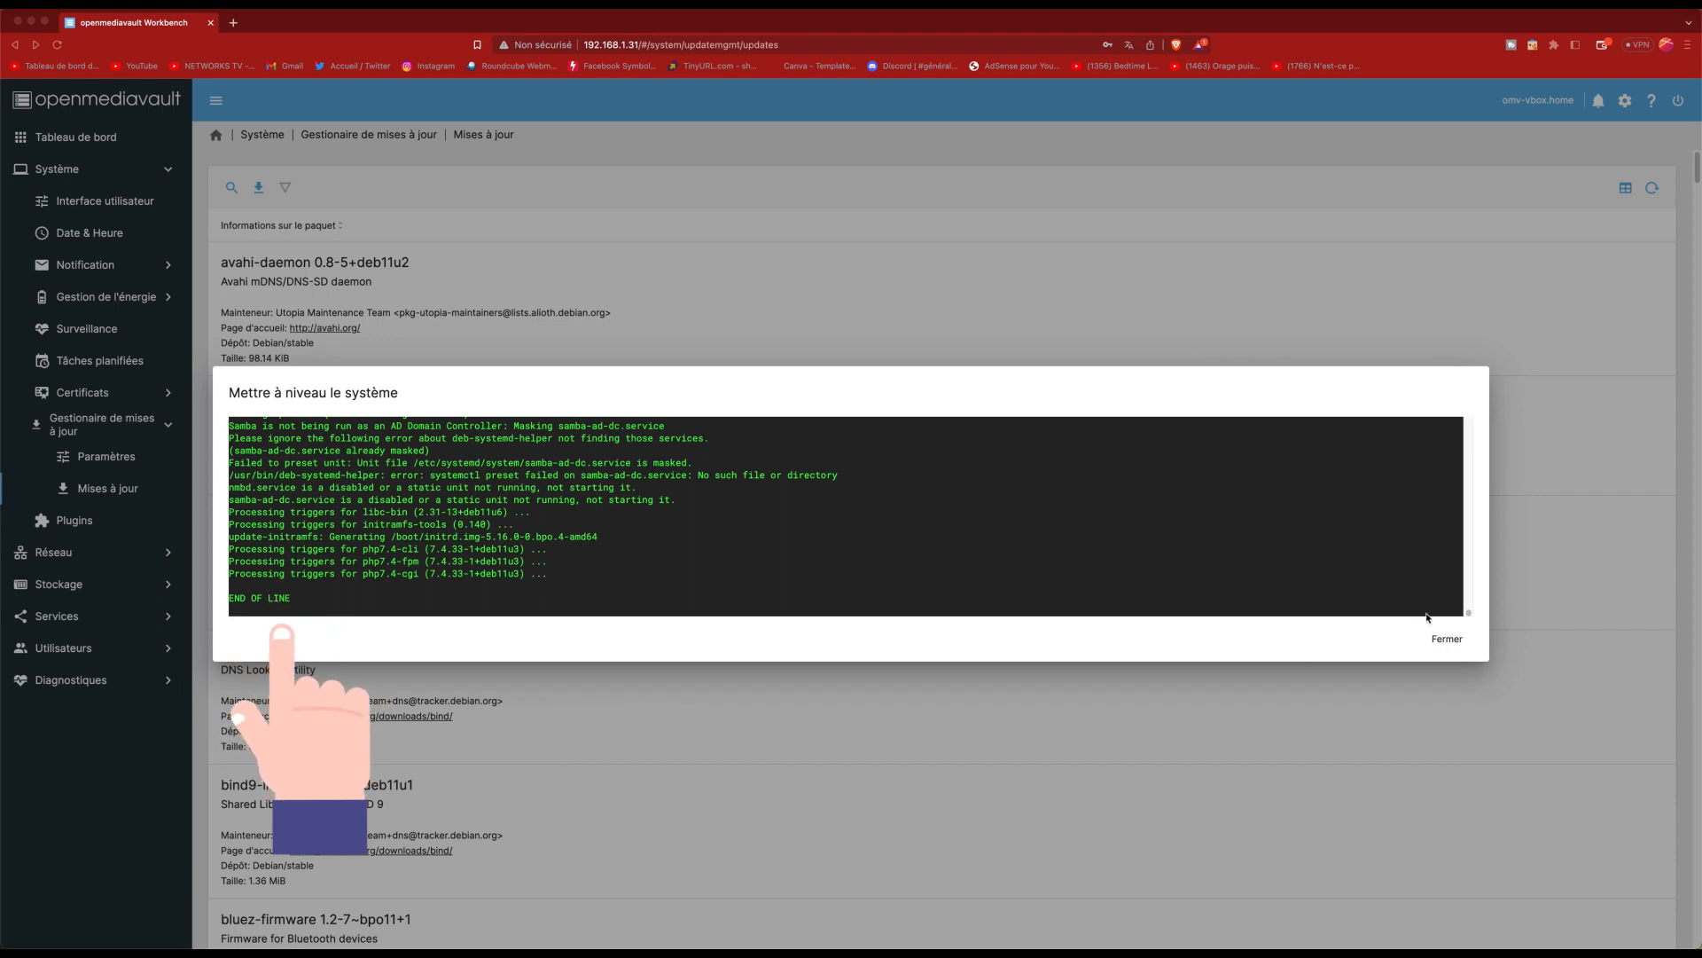
pyautogui.click(1448, 639)
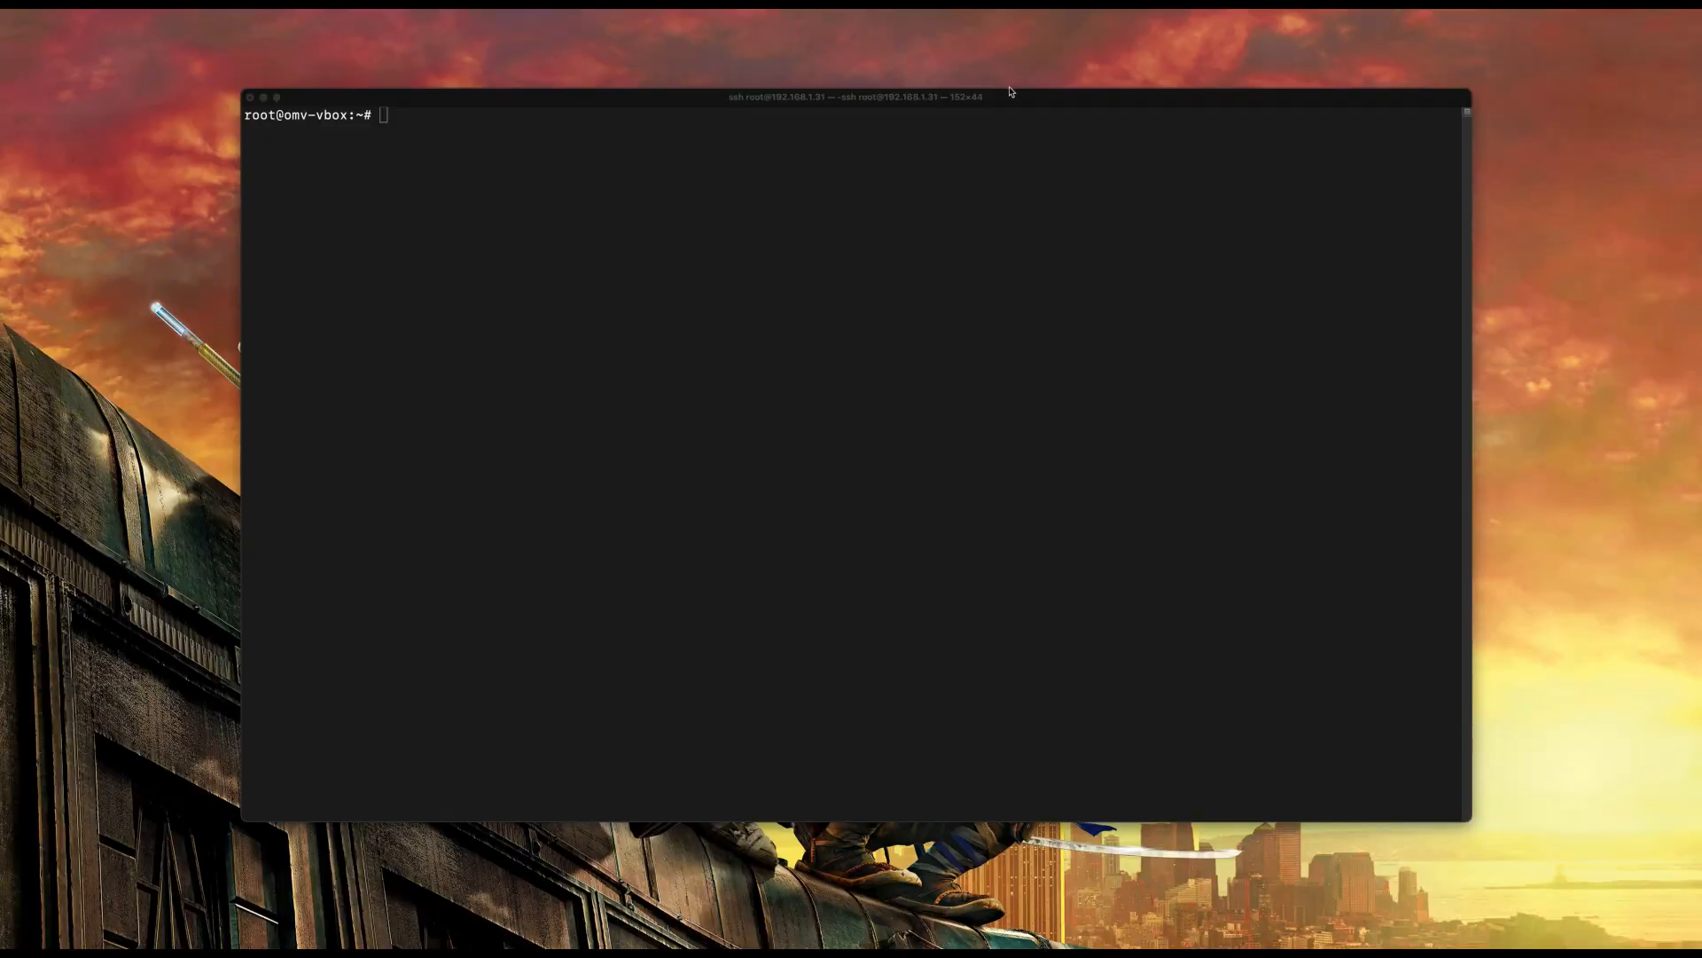
# Step: Focus the terminal holding the root SSH session on the server
pyautogui.click(1011, 92)
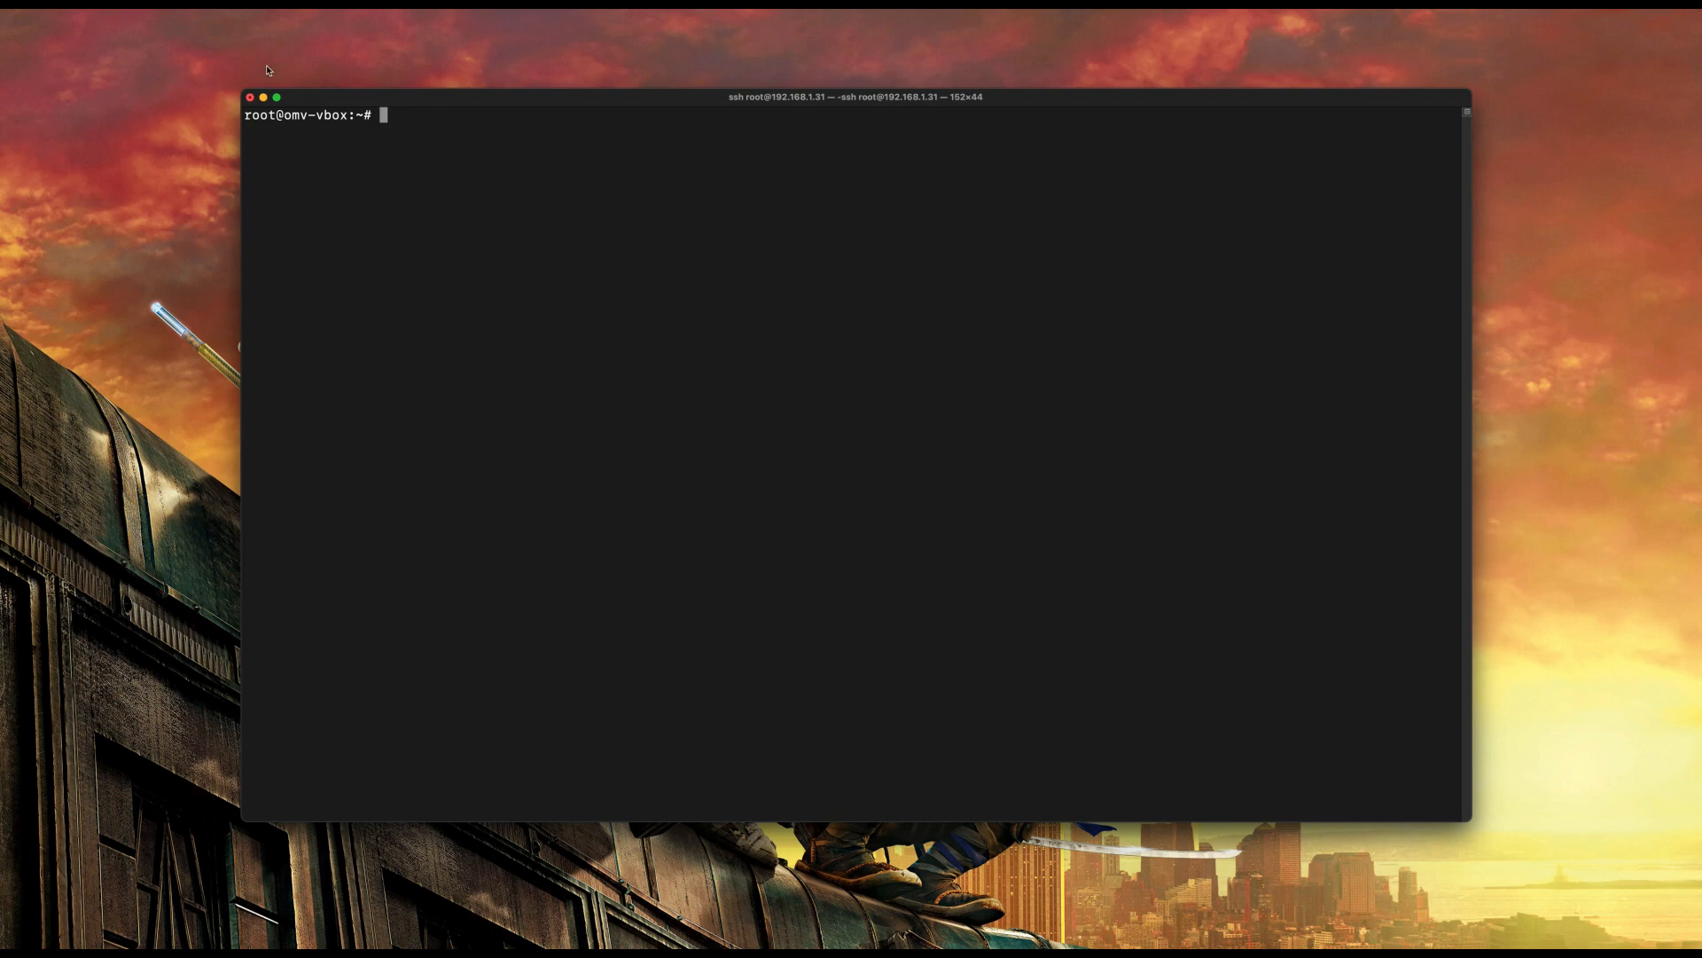
# Step: Run the wget OMV-extras install script from the OpenMediaVault-Plugin-Developers repository
pyautogui.write('wget -O - https://github.com/OpenMediaVault-Plugin-Developers/packages/raw/master/install | bash')
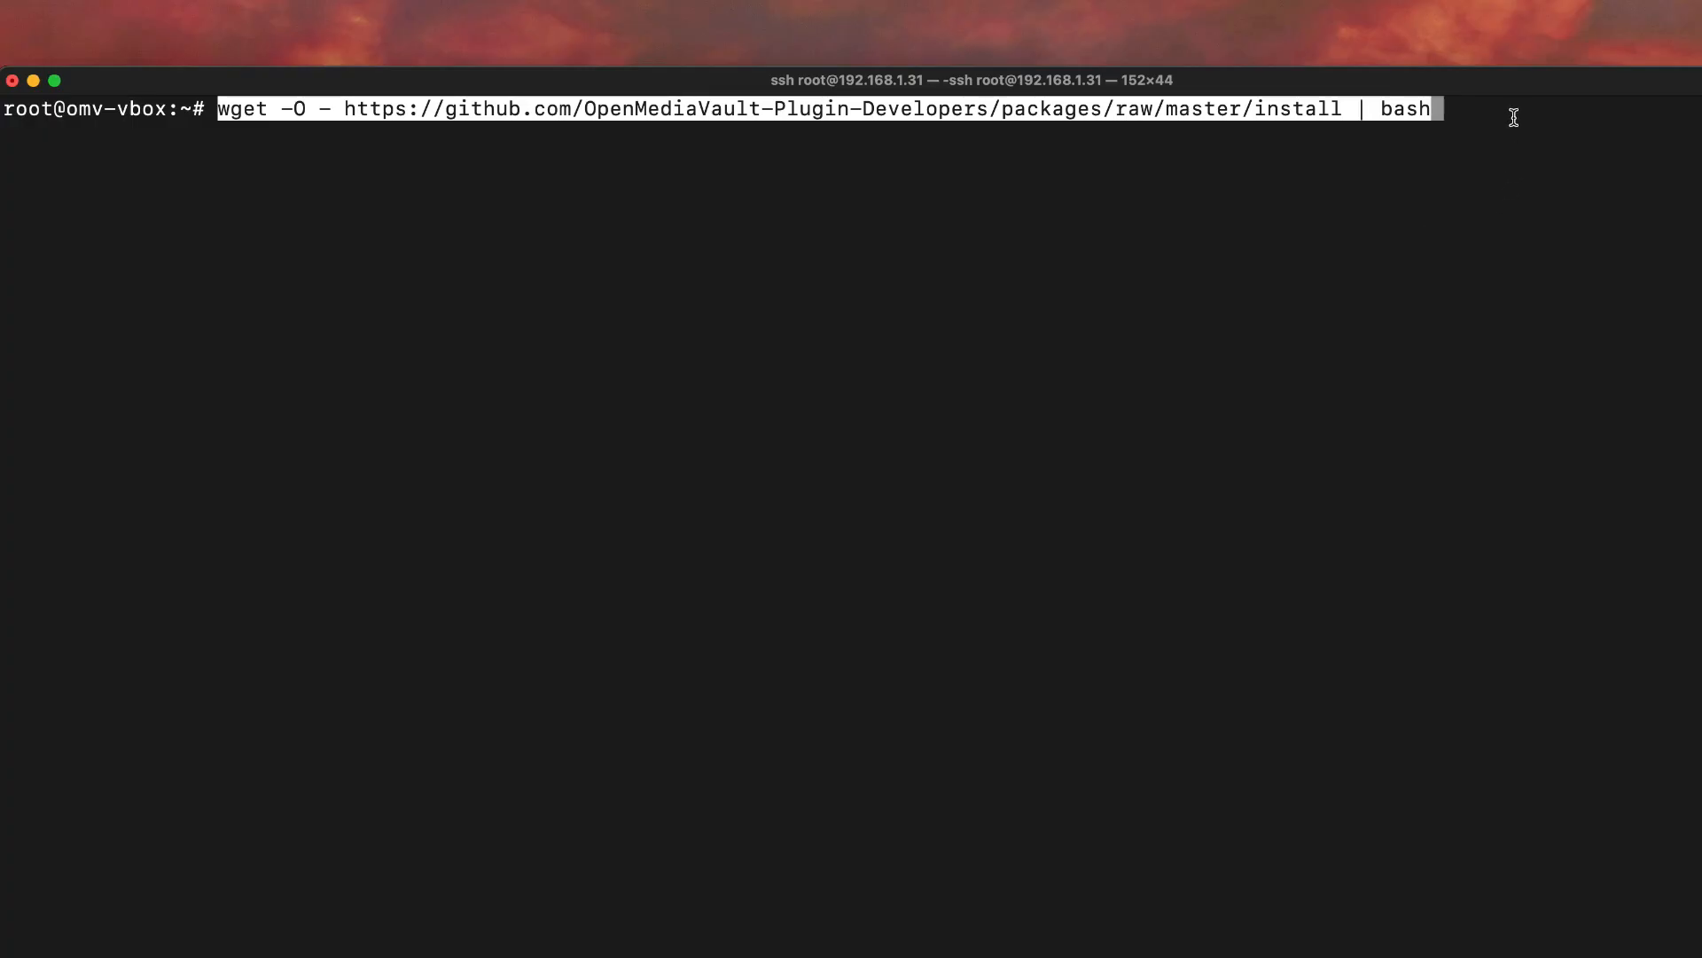
pyautogui.press('Return')
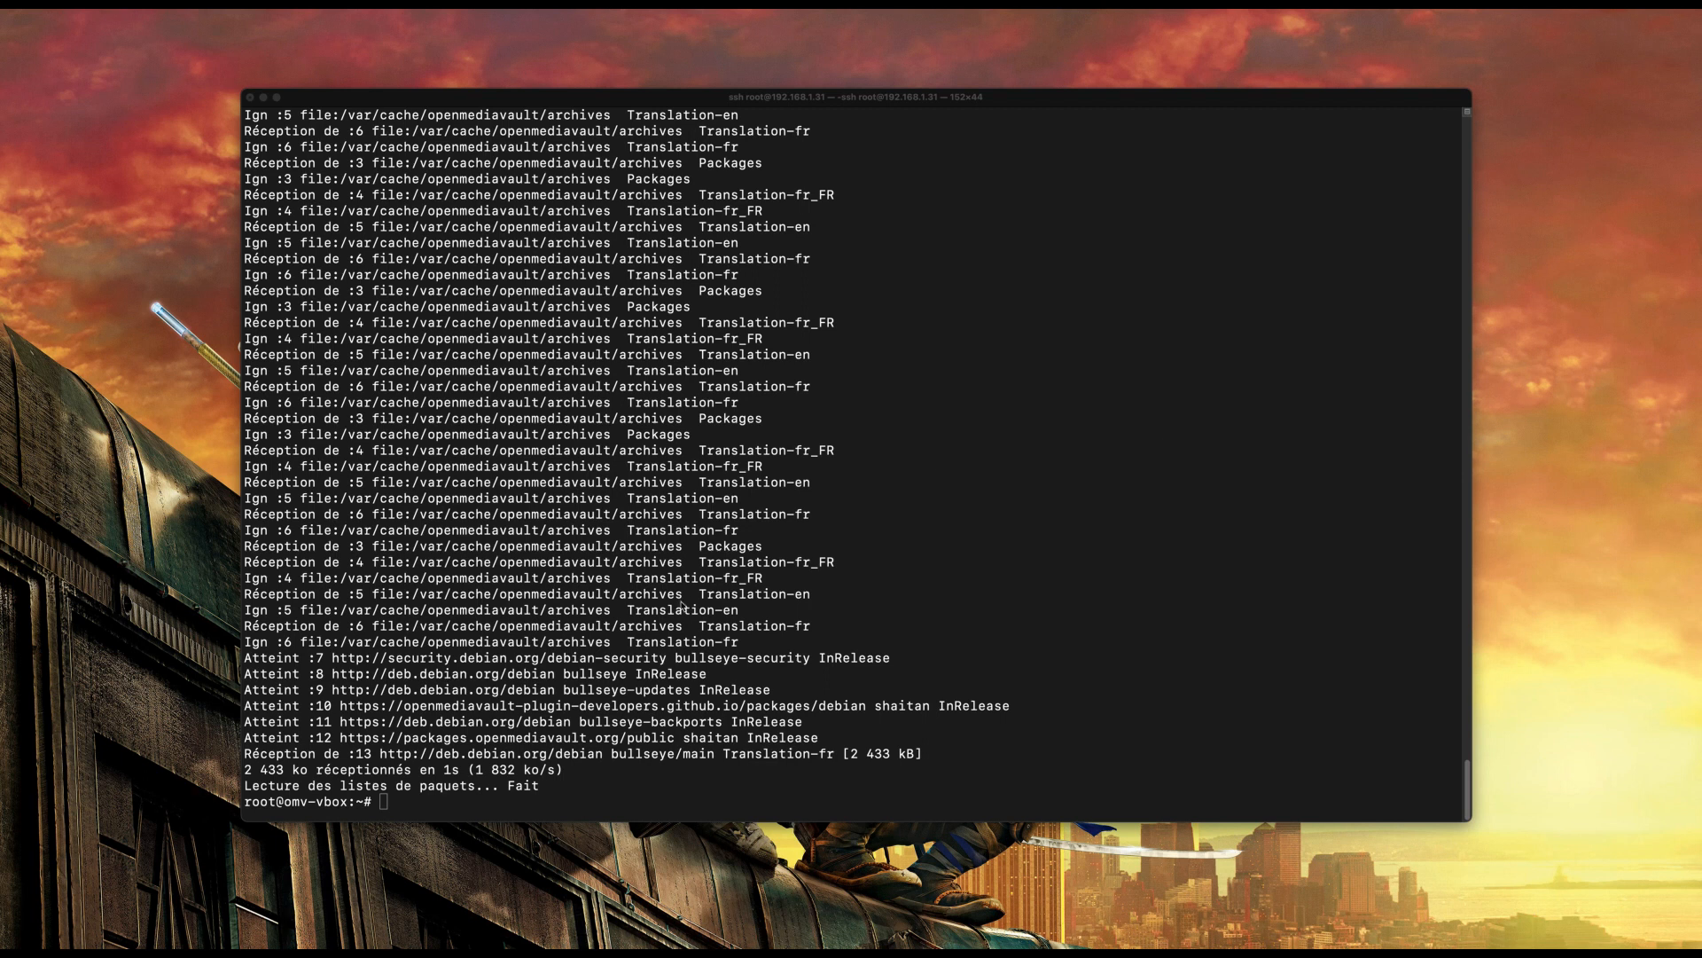
pyautogui.click(674, 620)
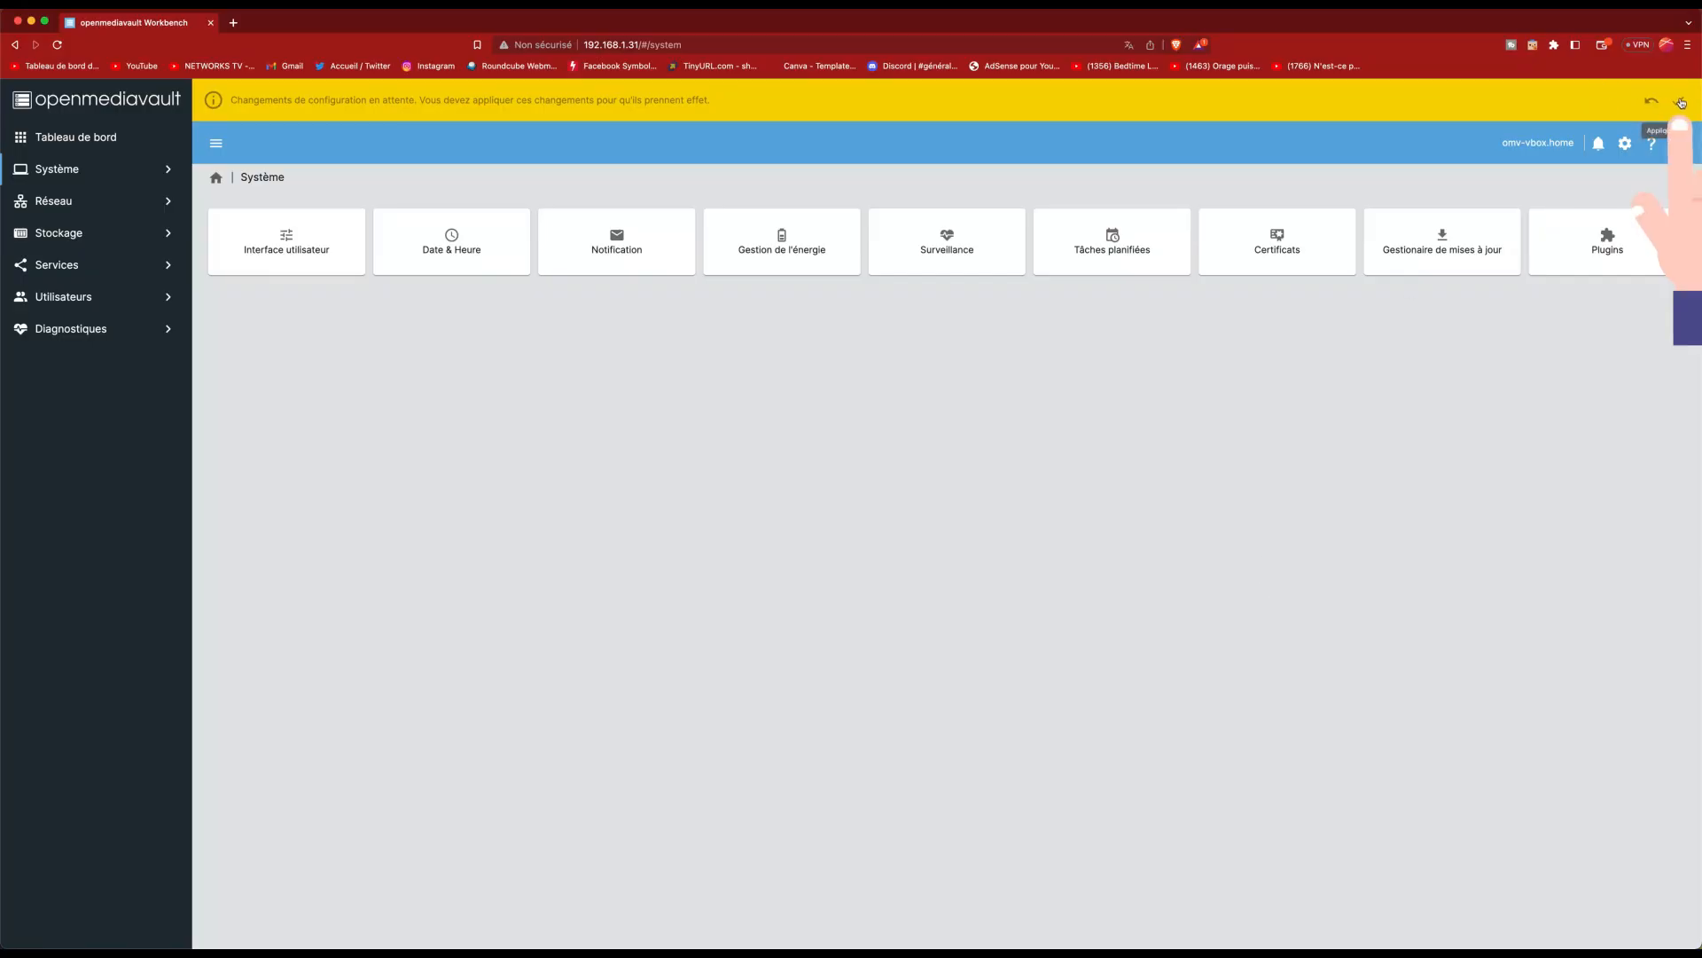
# Step: Apply the pending configuration changes
pyautogui.click(1681, 103)
pyautogui.click(529, 548)
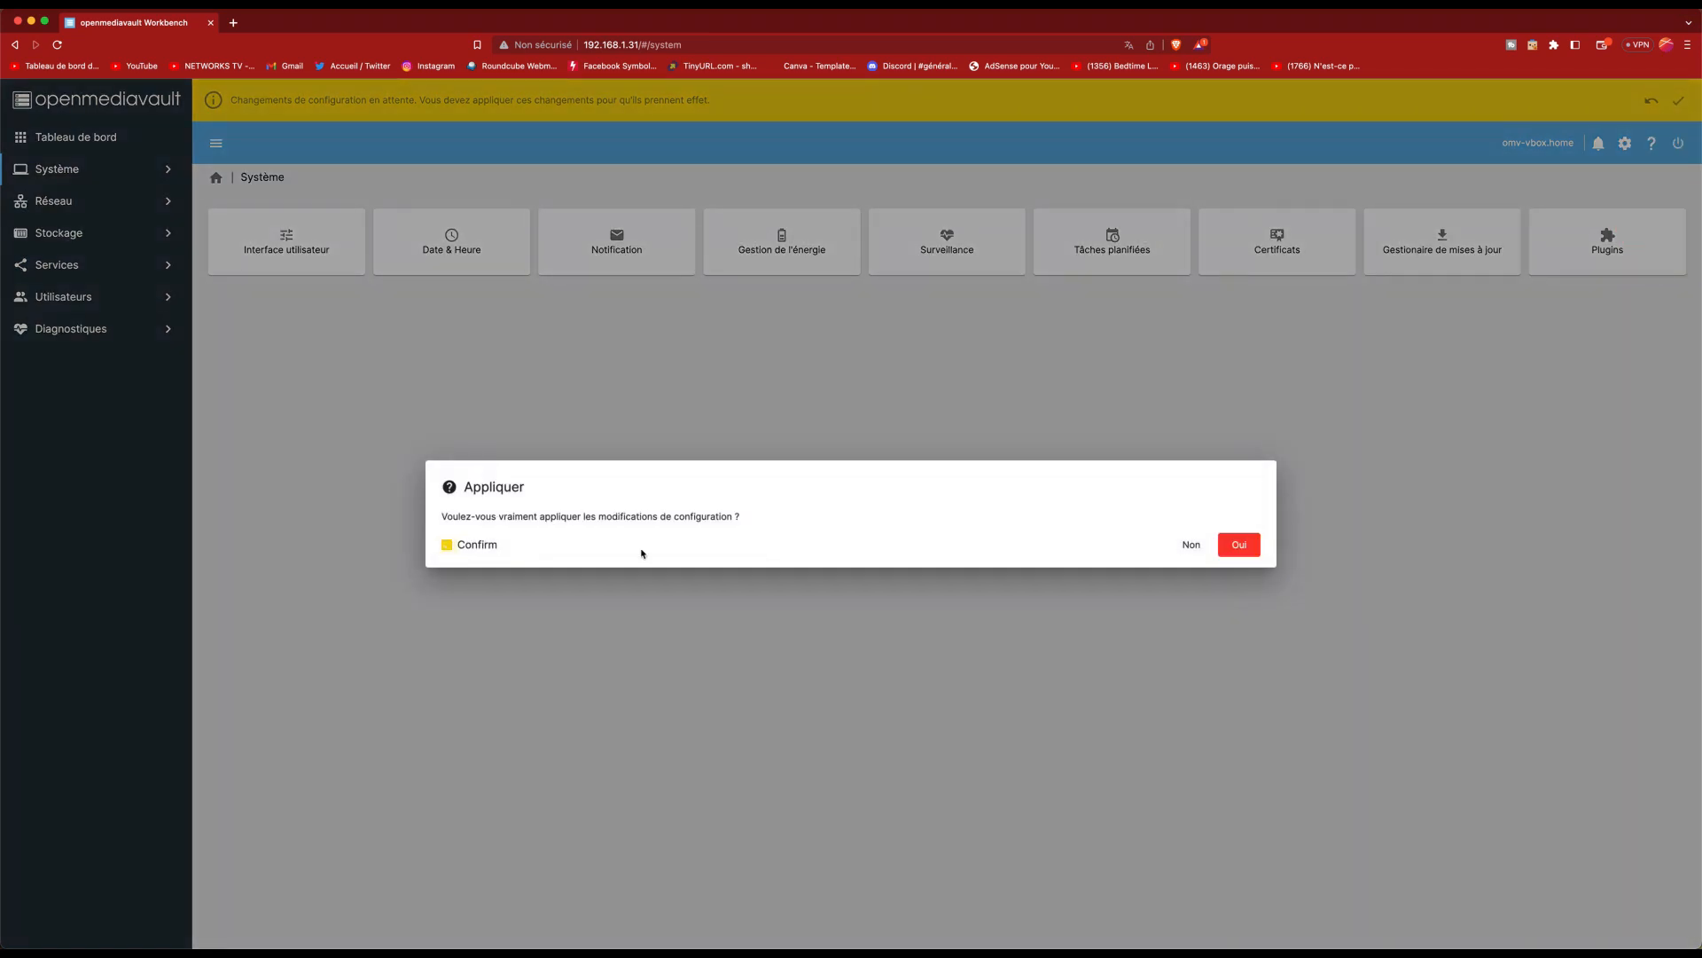
pyautogui.click(1223, 552)
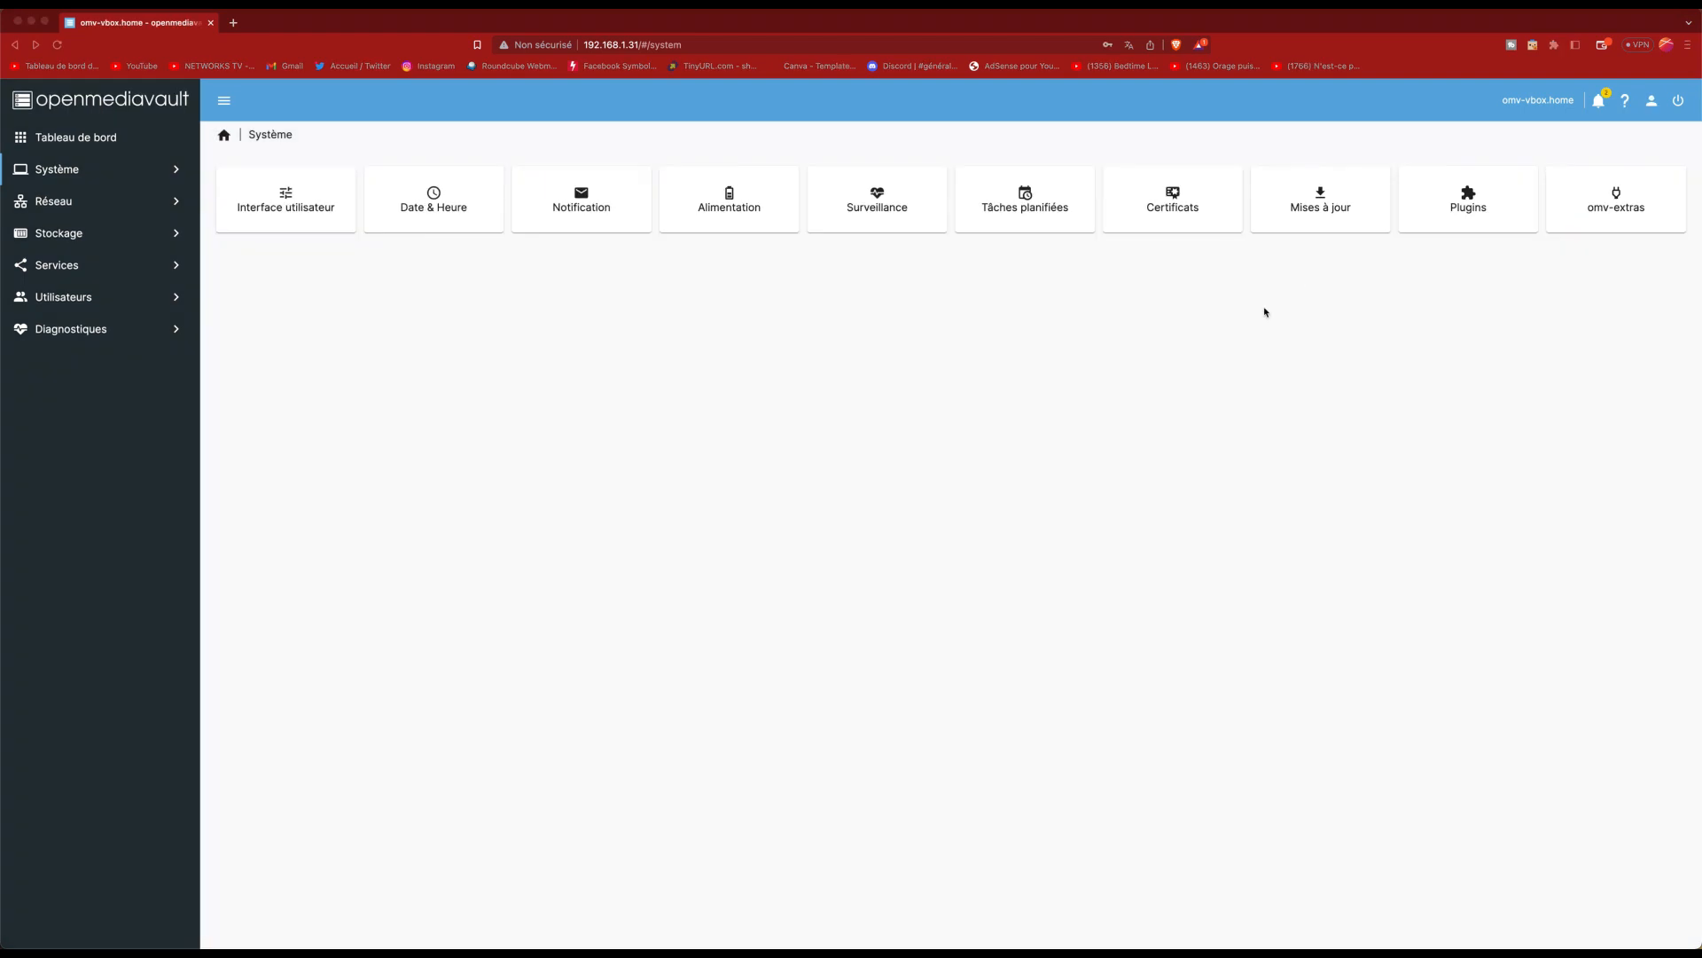
# Step: Enable the Docker repo in Système > omv-extras and save it
pyautogui.click(80, 174)
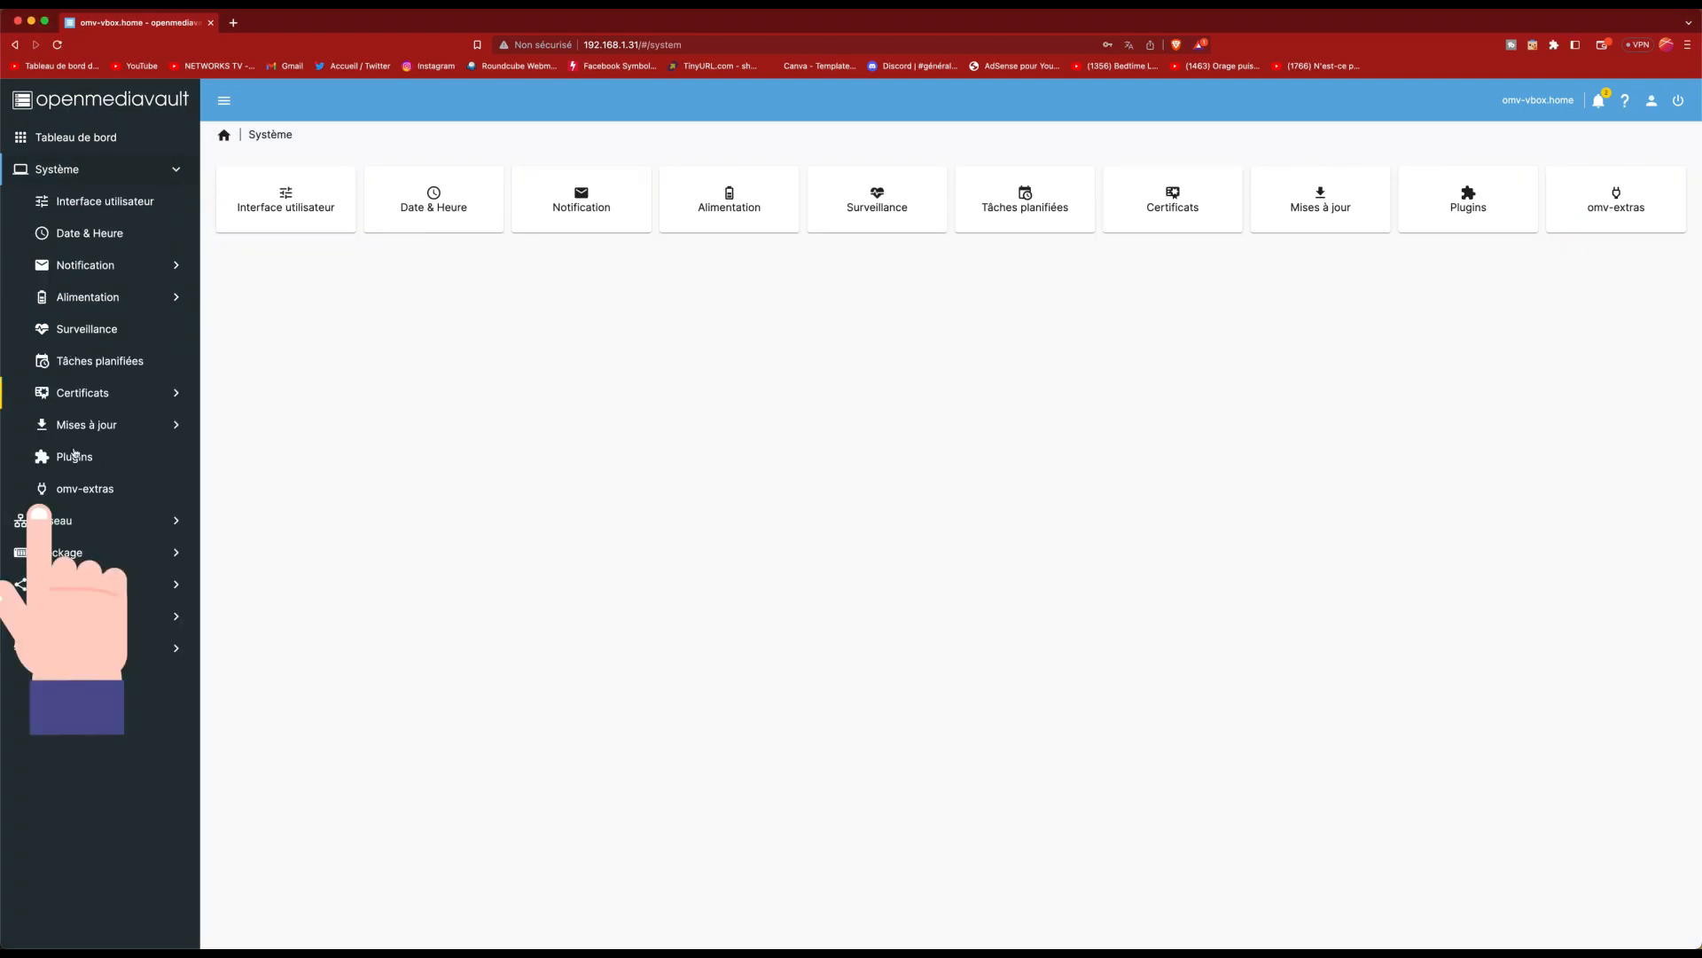
pyautogui.click(108, 493)
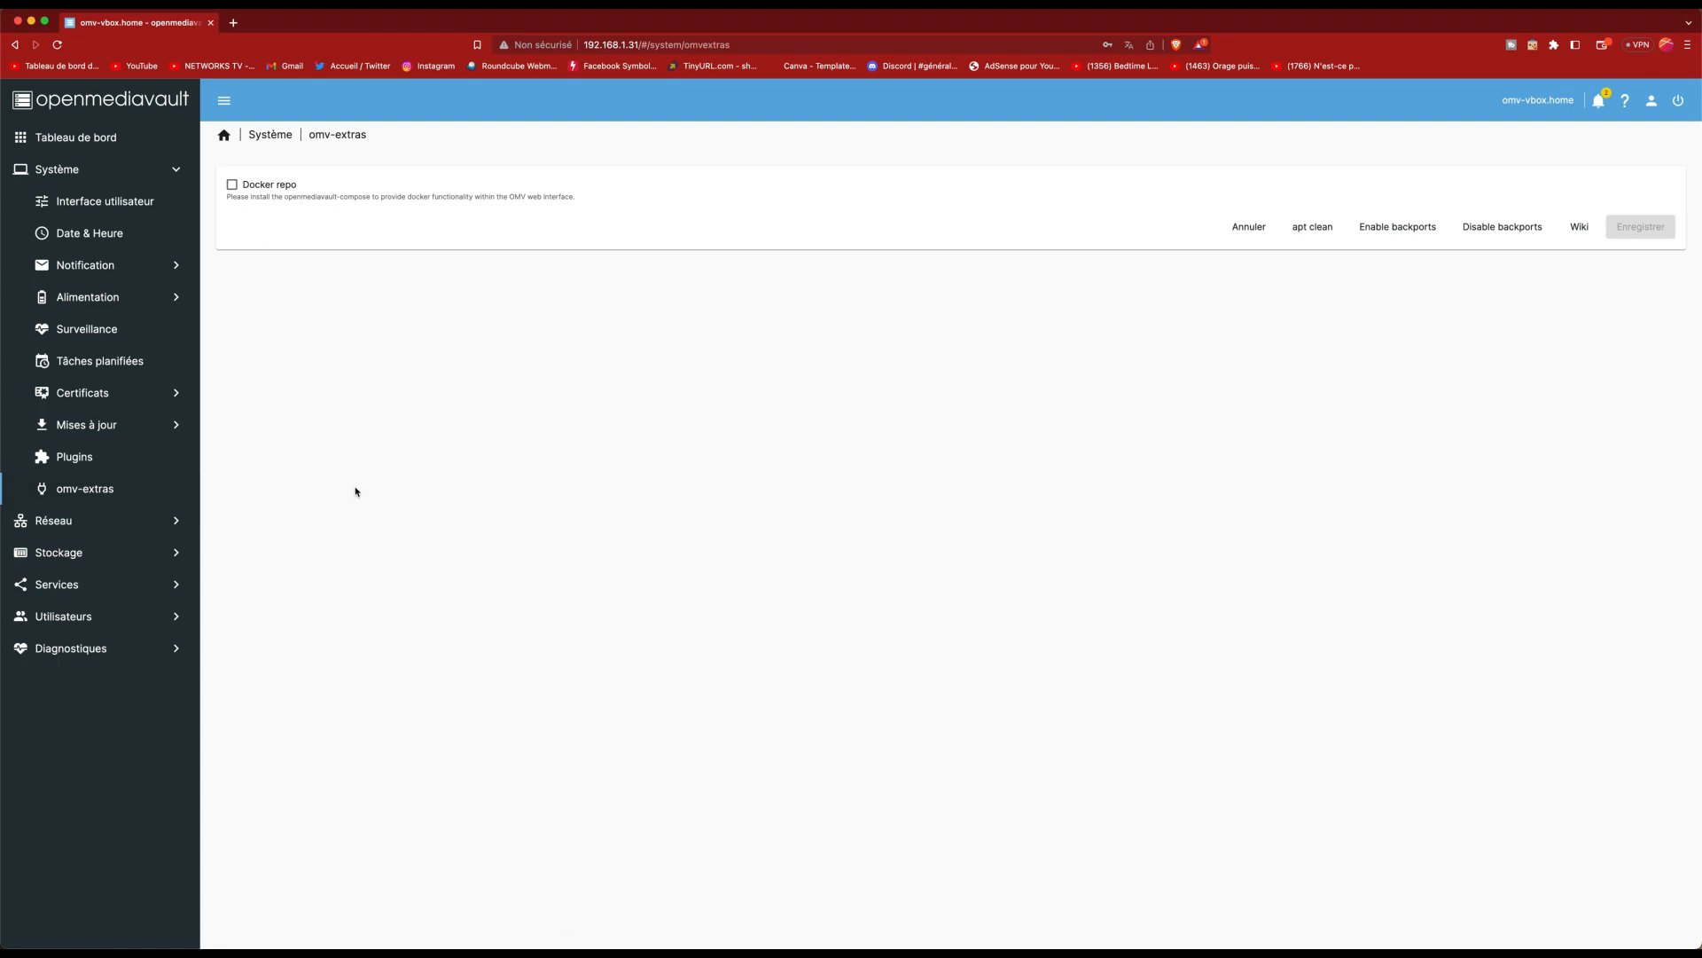
pyautogui.click(258, 188)
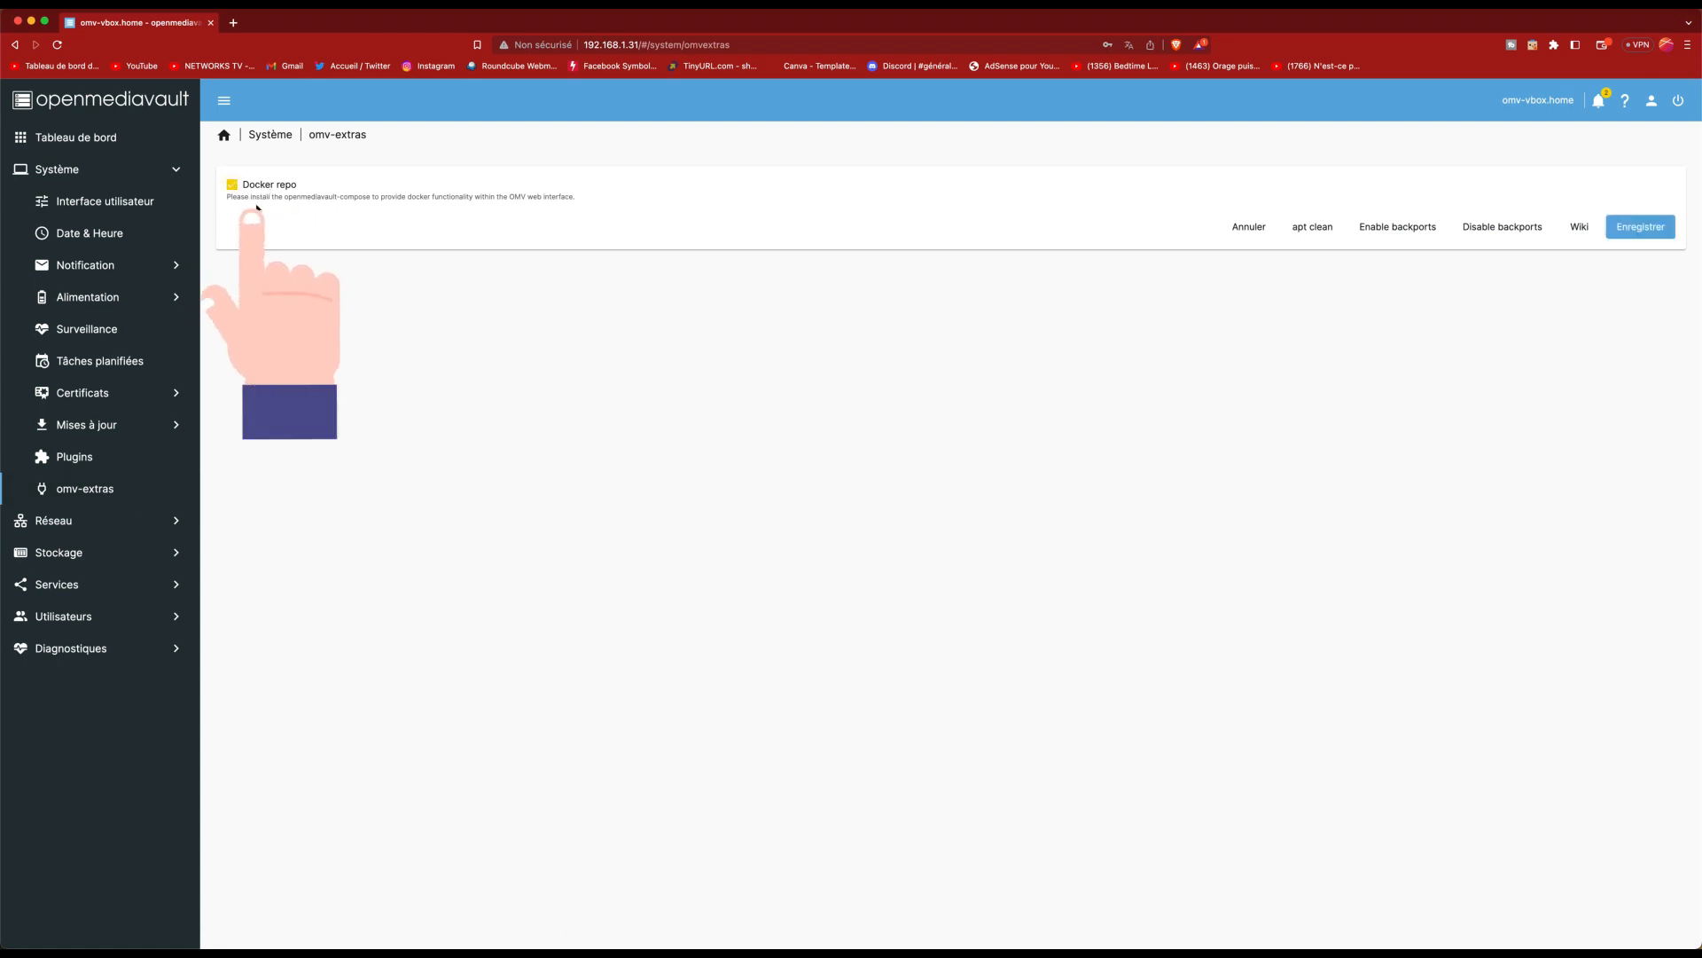
pyautogui.click(1632, 235)
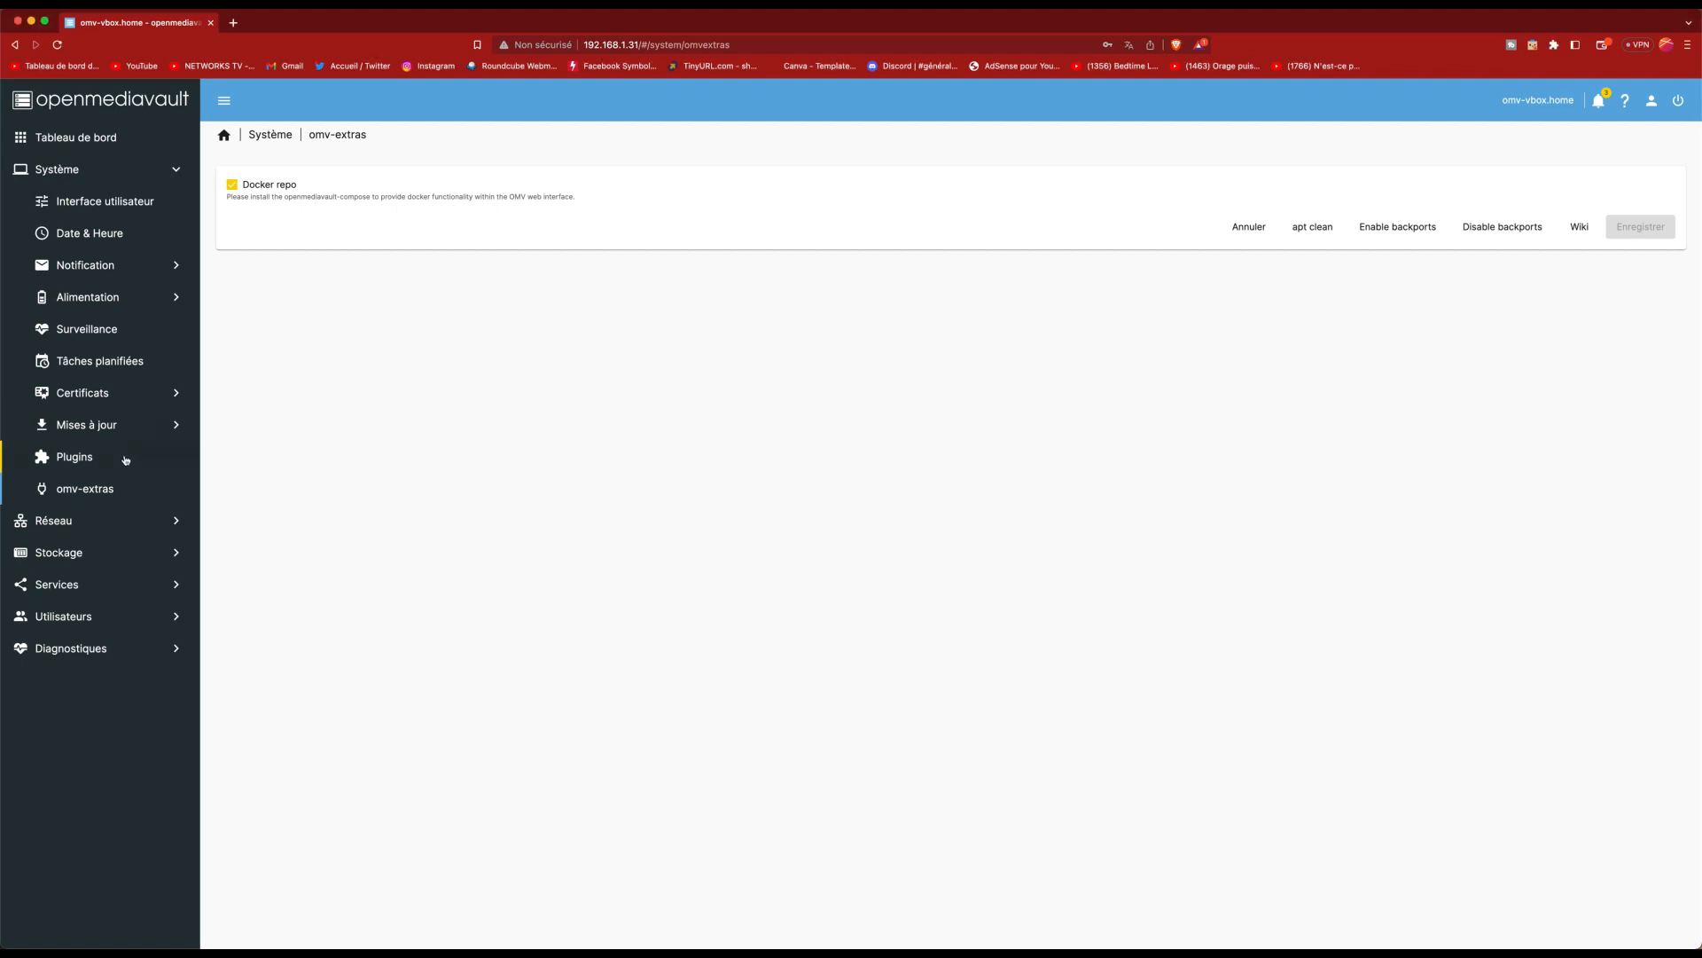
pyautogui.click(125, 459)
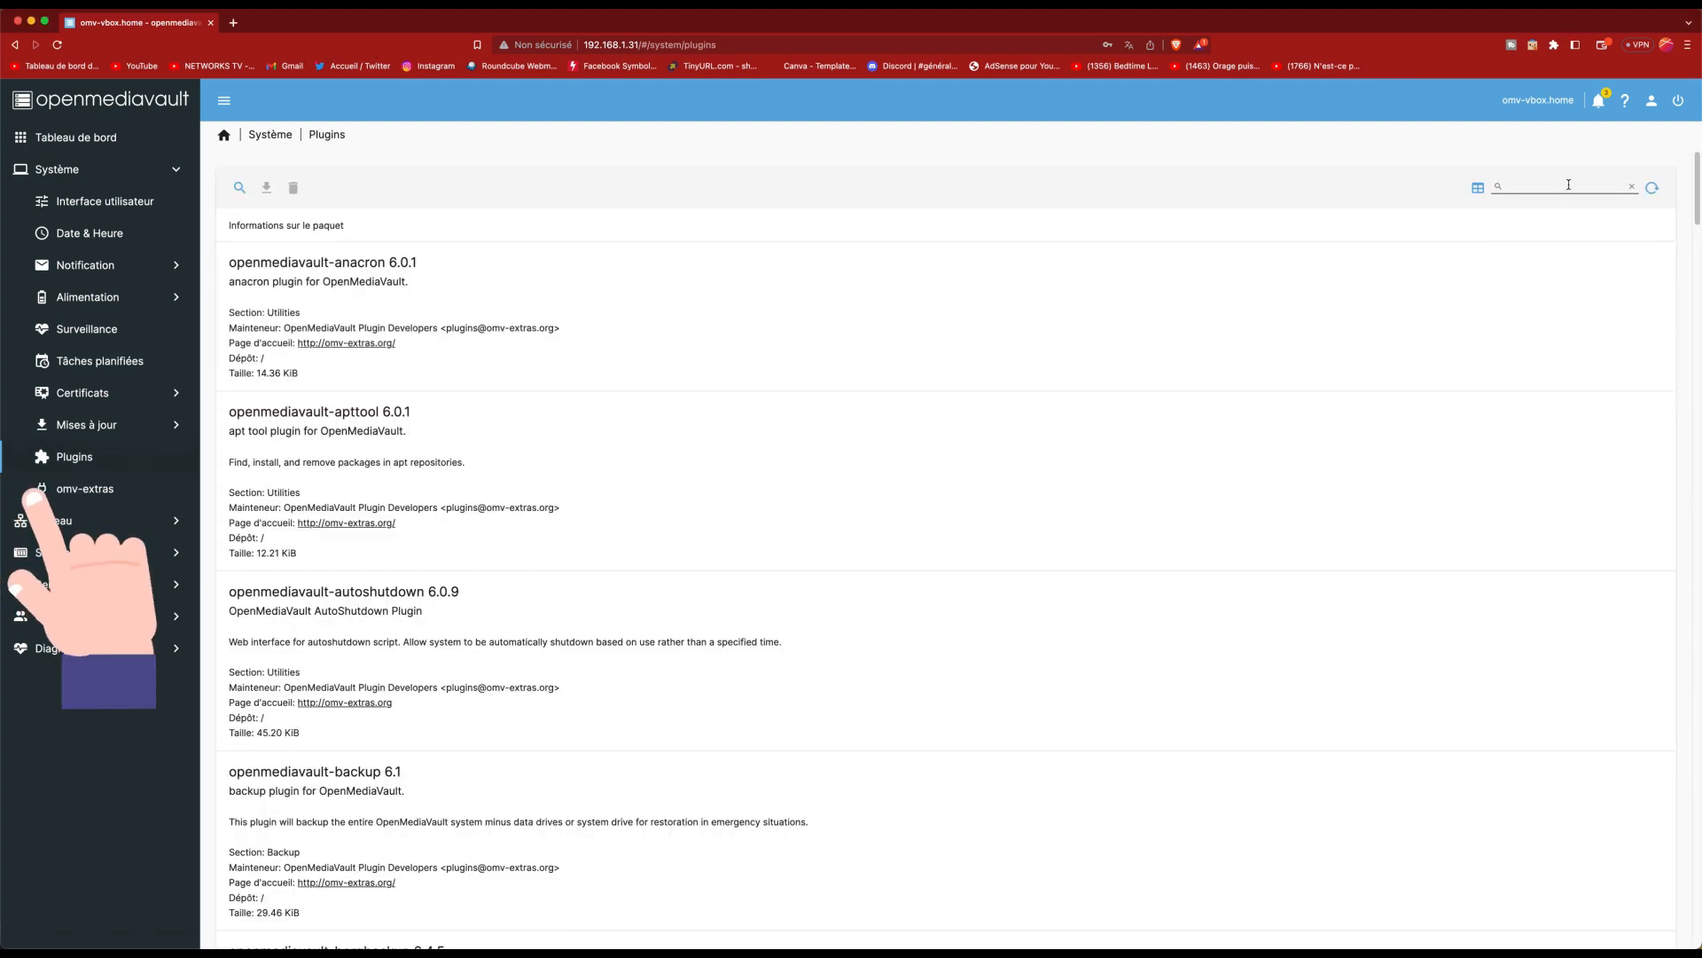
# Step: Search 'compose' in Plugins and install openmediavault-compose 6.7.17
pyautogui.write('compose')
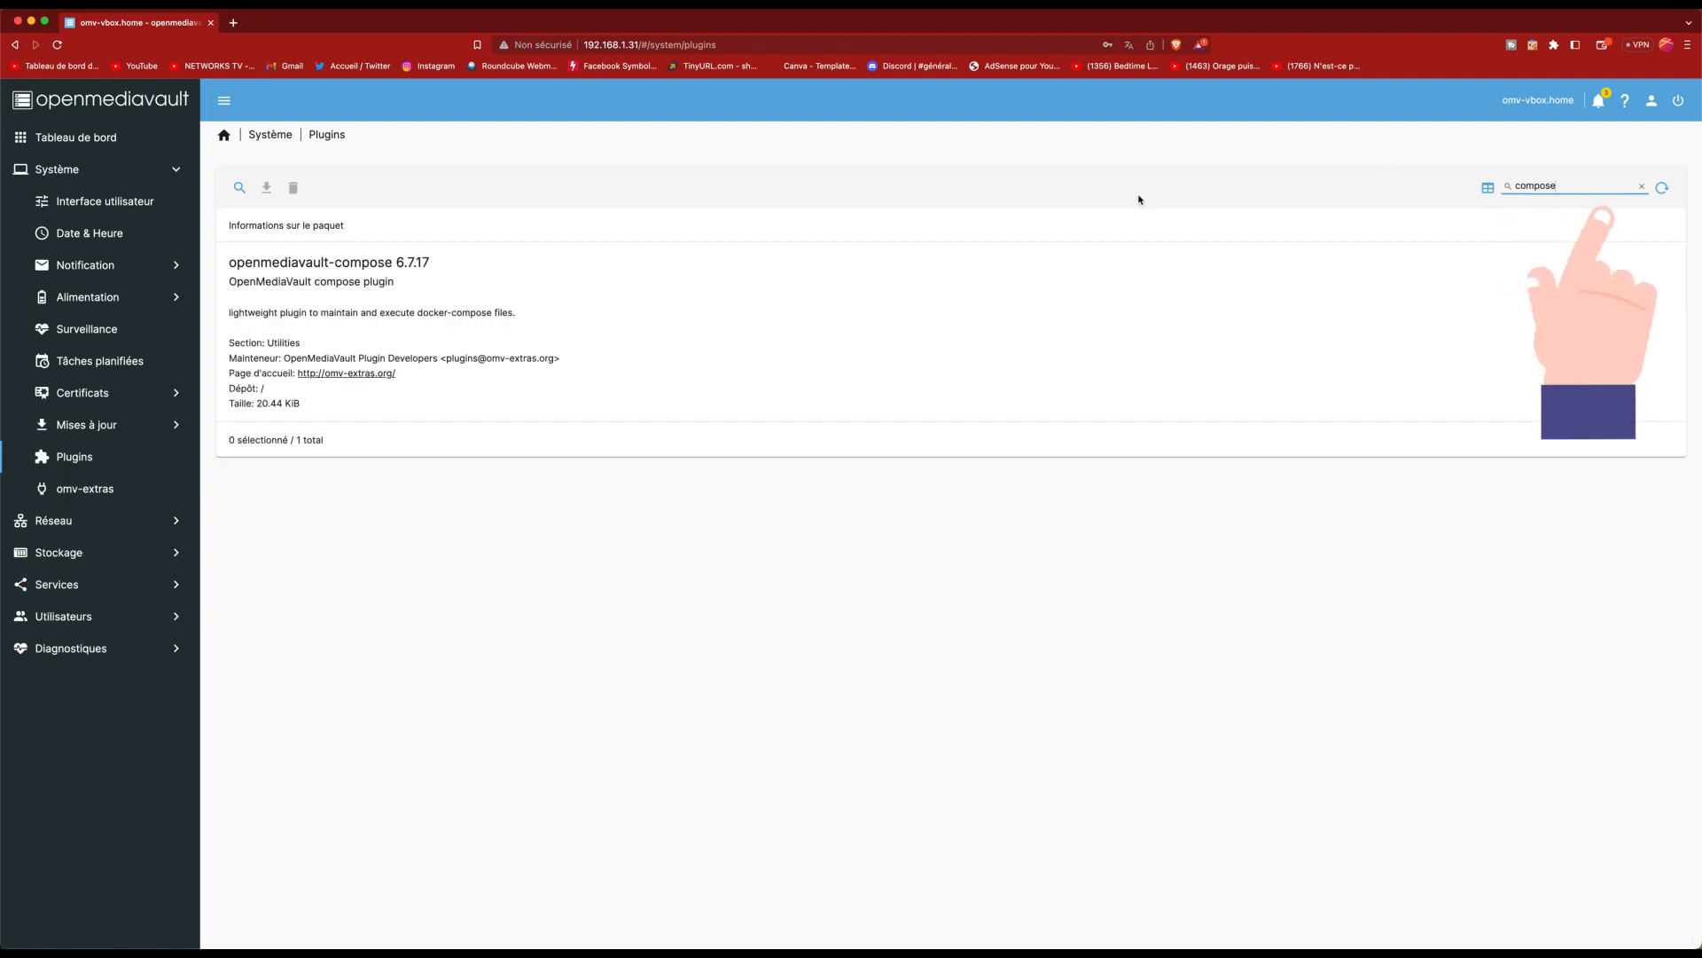
pyautogui.click(330, 307)
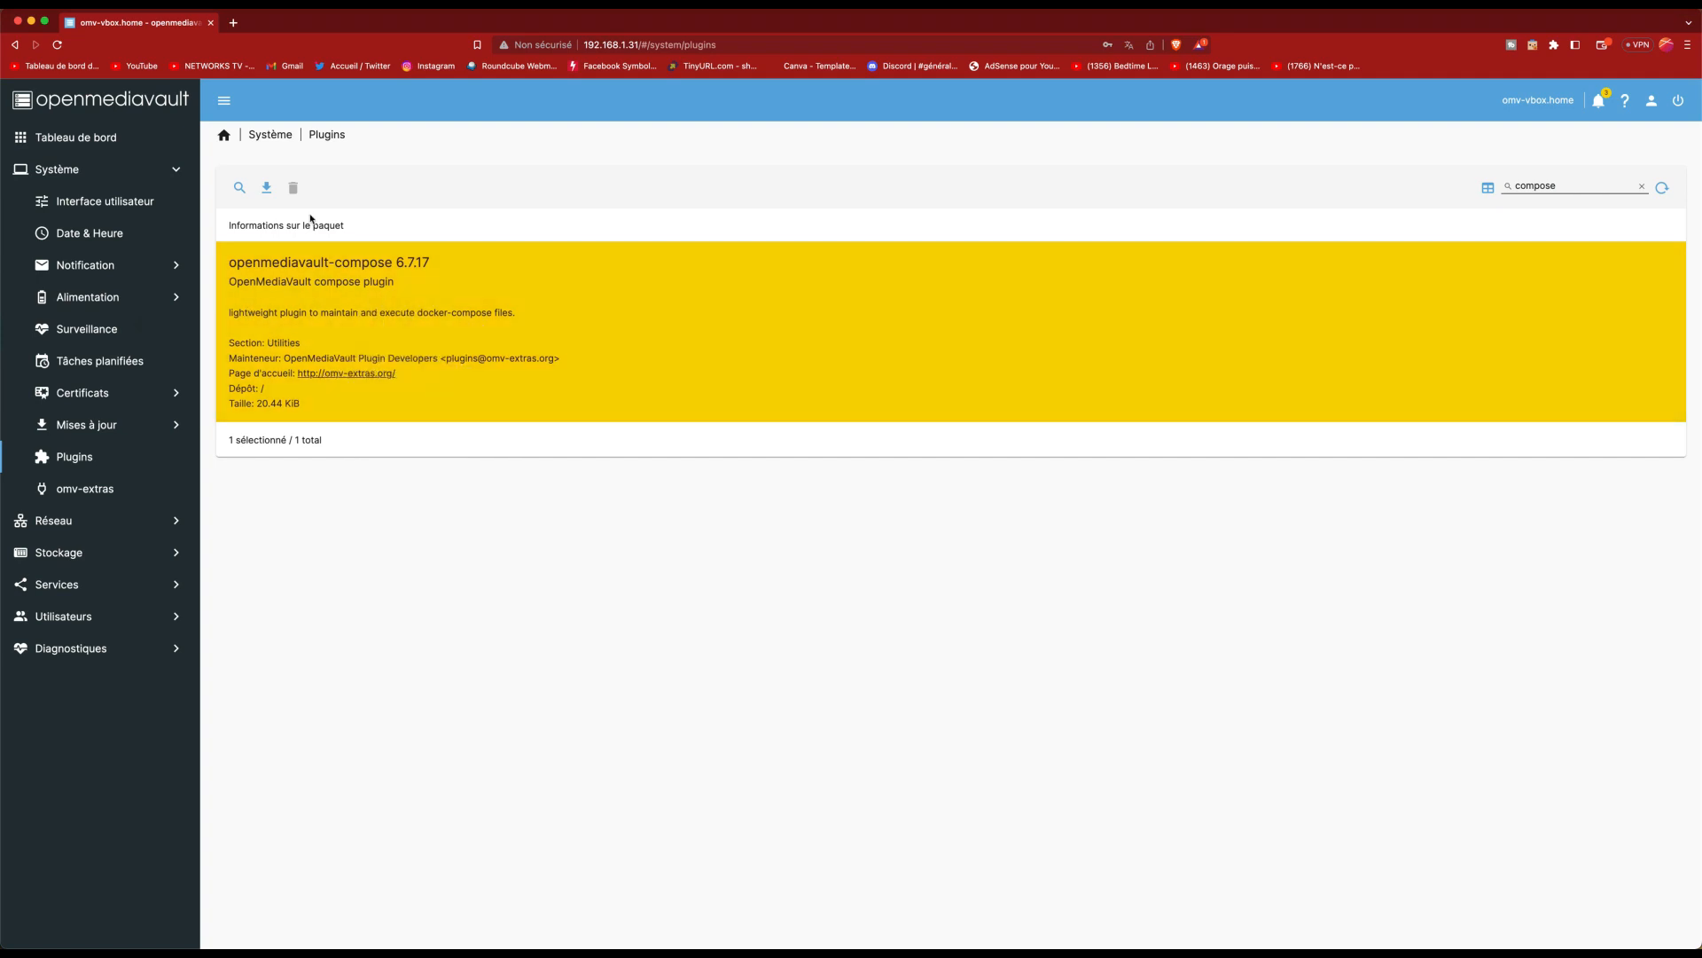
pyautogui.click(266, 189)
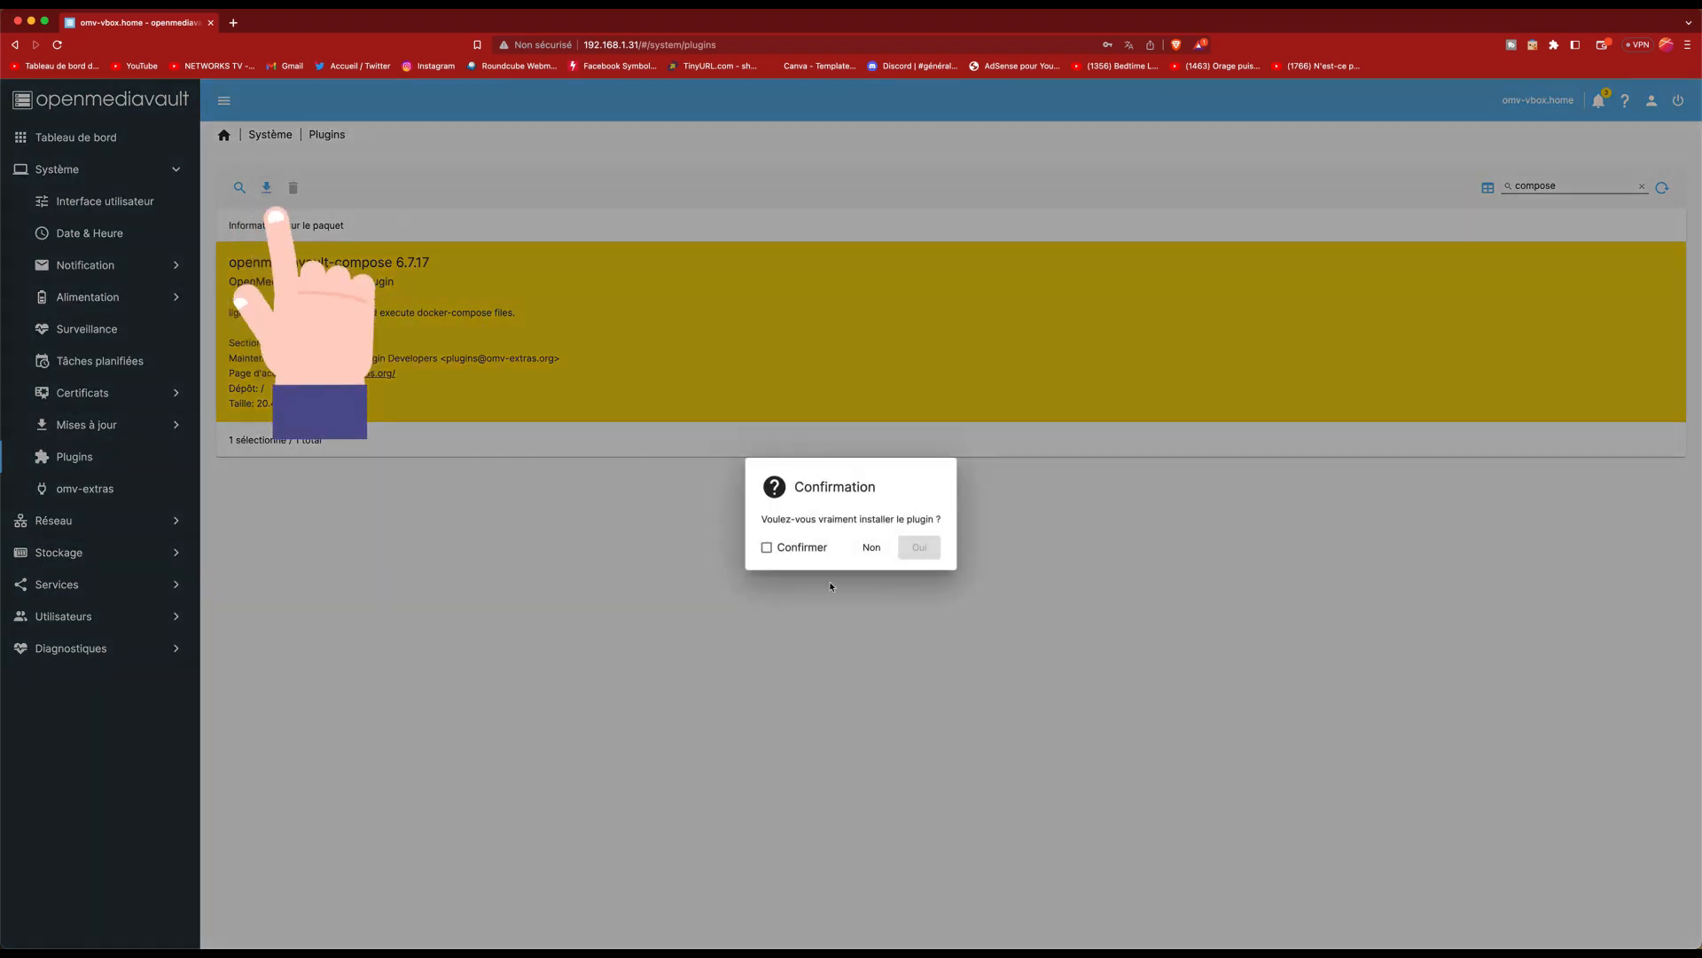
pyautogui.click(803, 548)
pyautogui.click(918, 547)
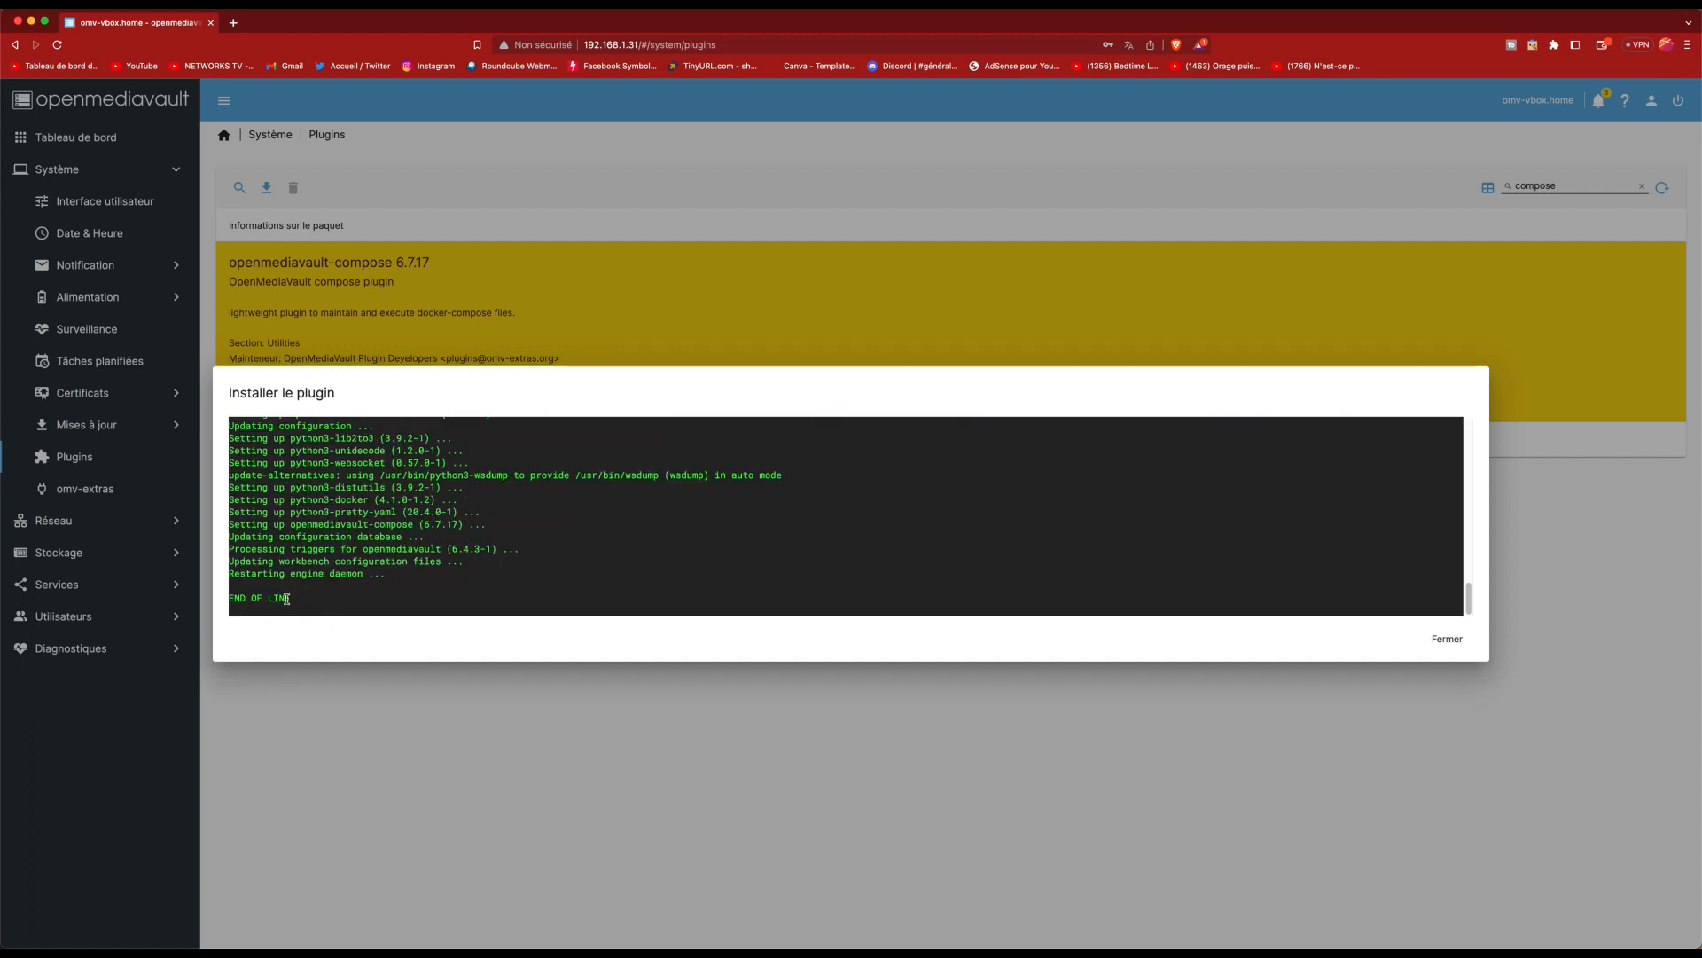
pyautogui.click(1454, 645)
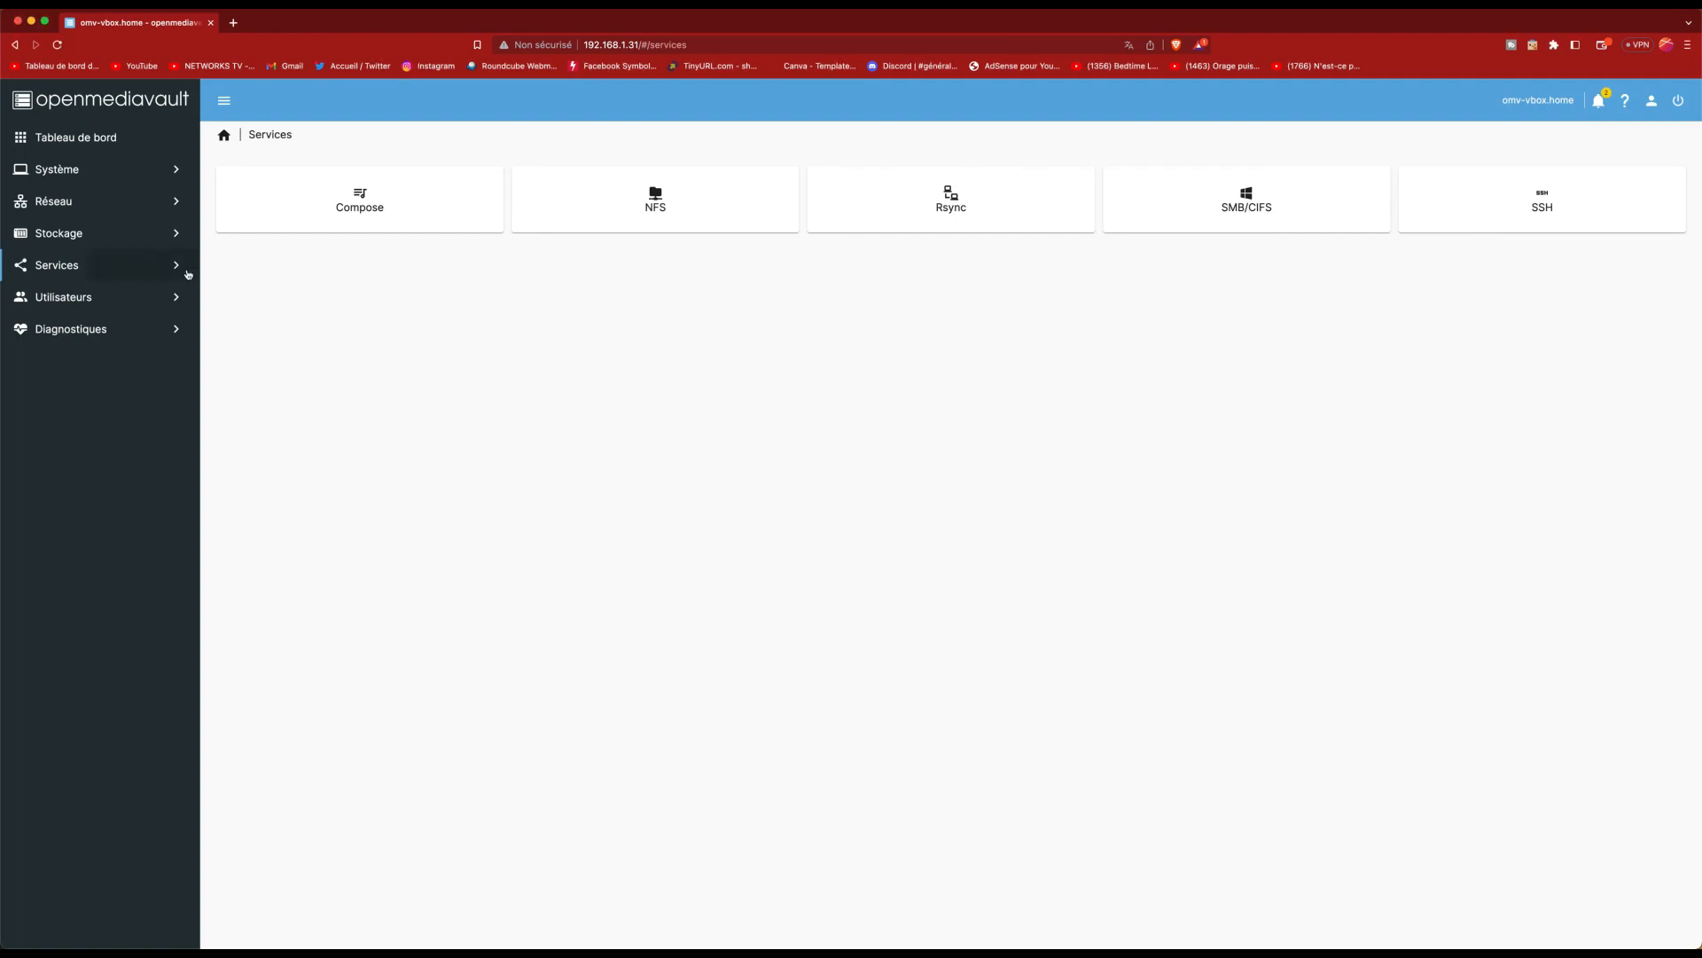
# Step: Open the Paramètres page of Services > Compose
pyautogui.click(186, 271)
pyautogui.click(110, 302)
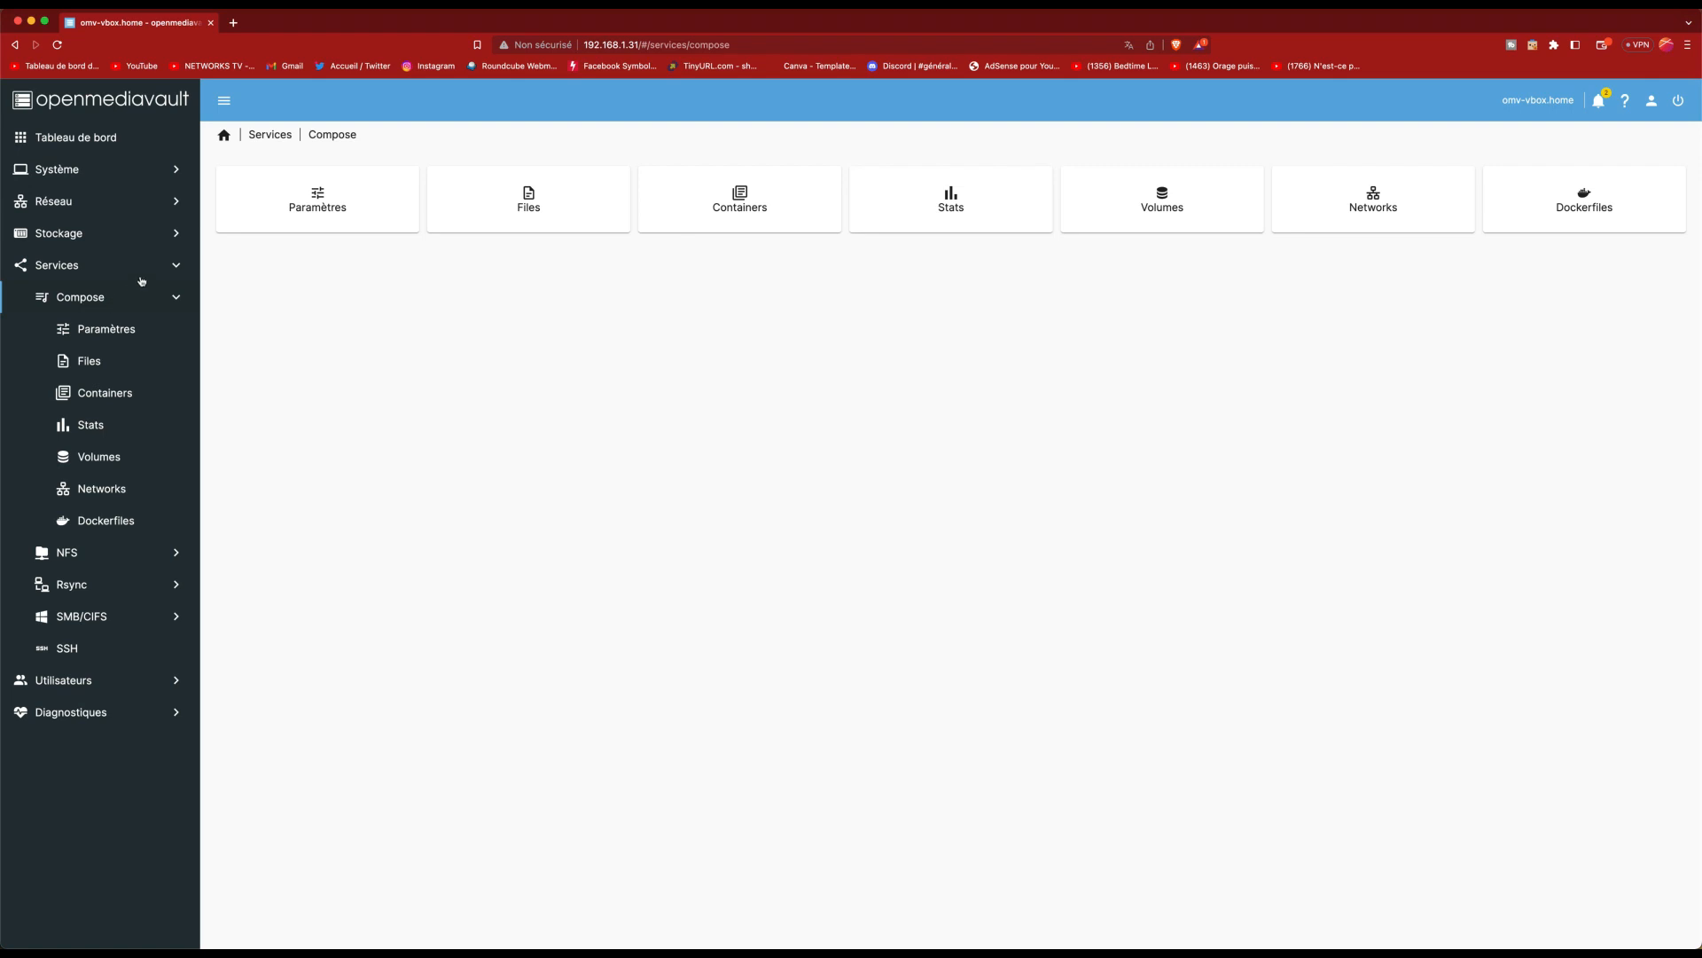
pyautogui.click(323, 201)
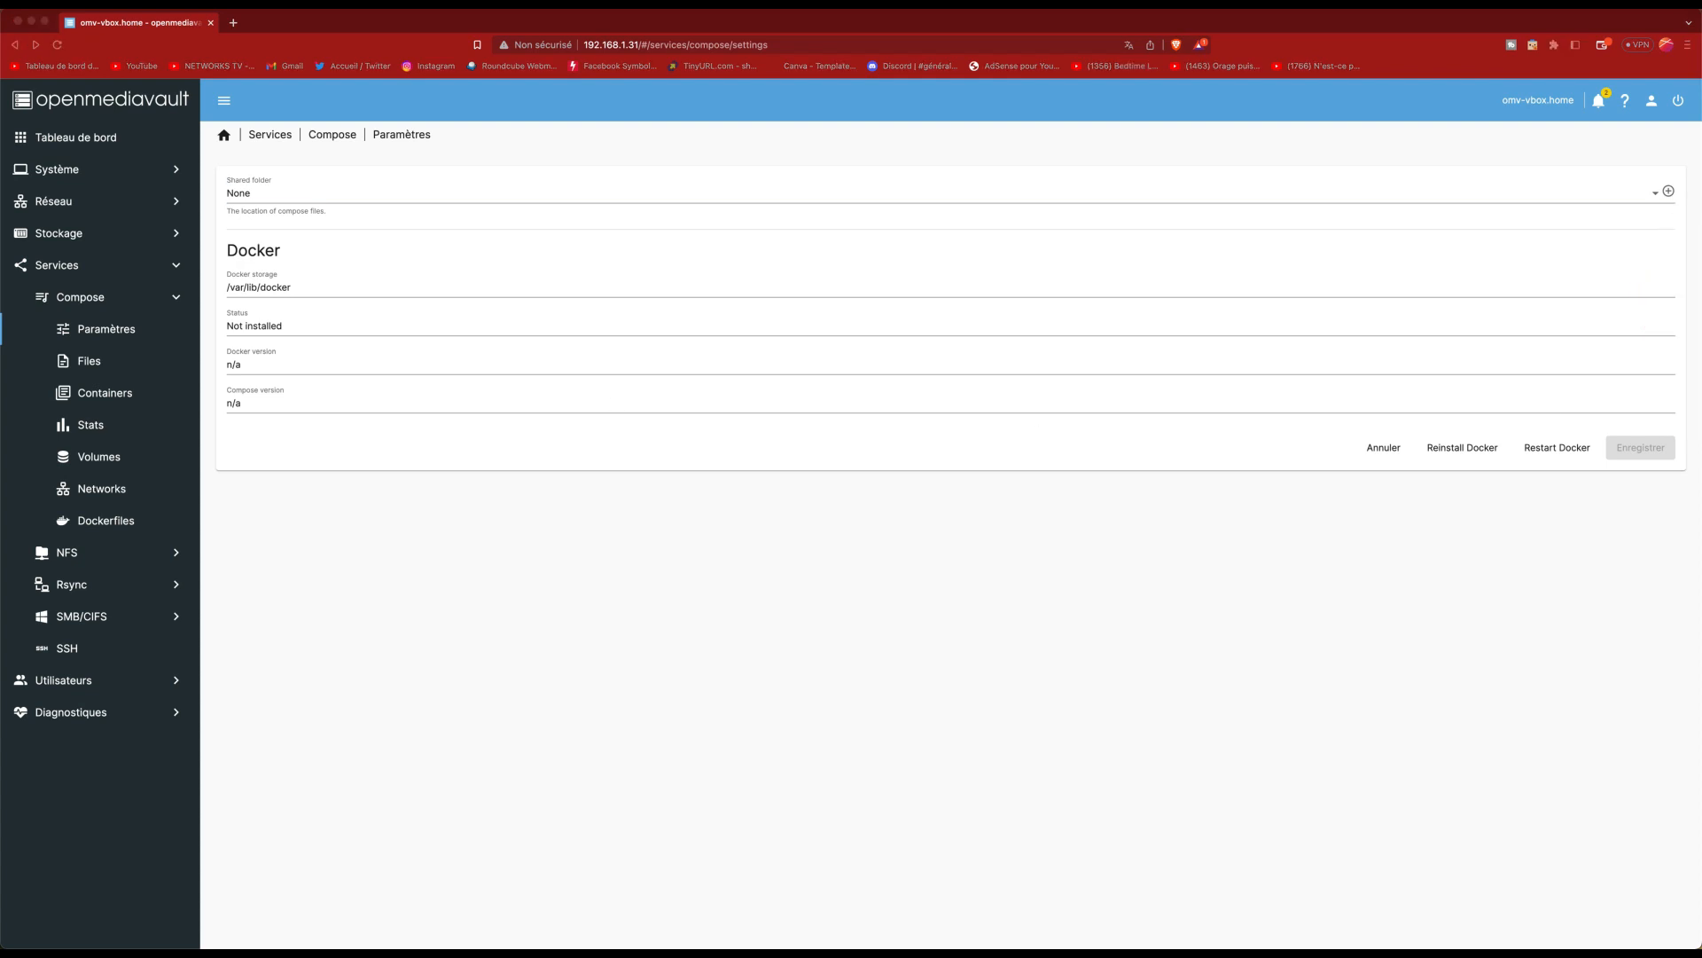
# Step: Create a shared folder named docker on /dev/sda1 and apply the changes
pyautogui.click(1668, 193)
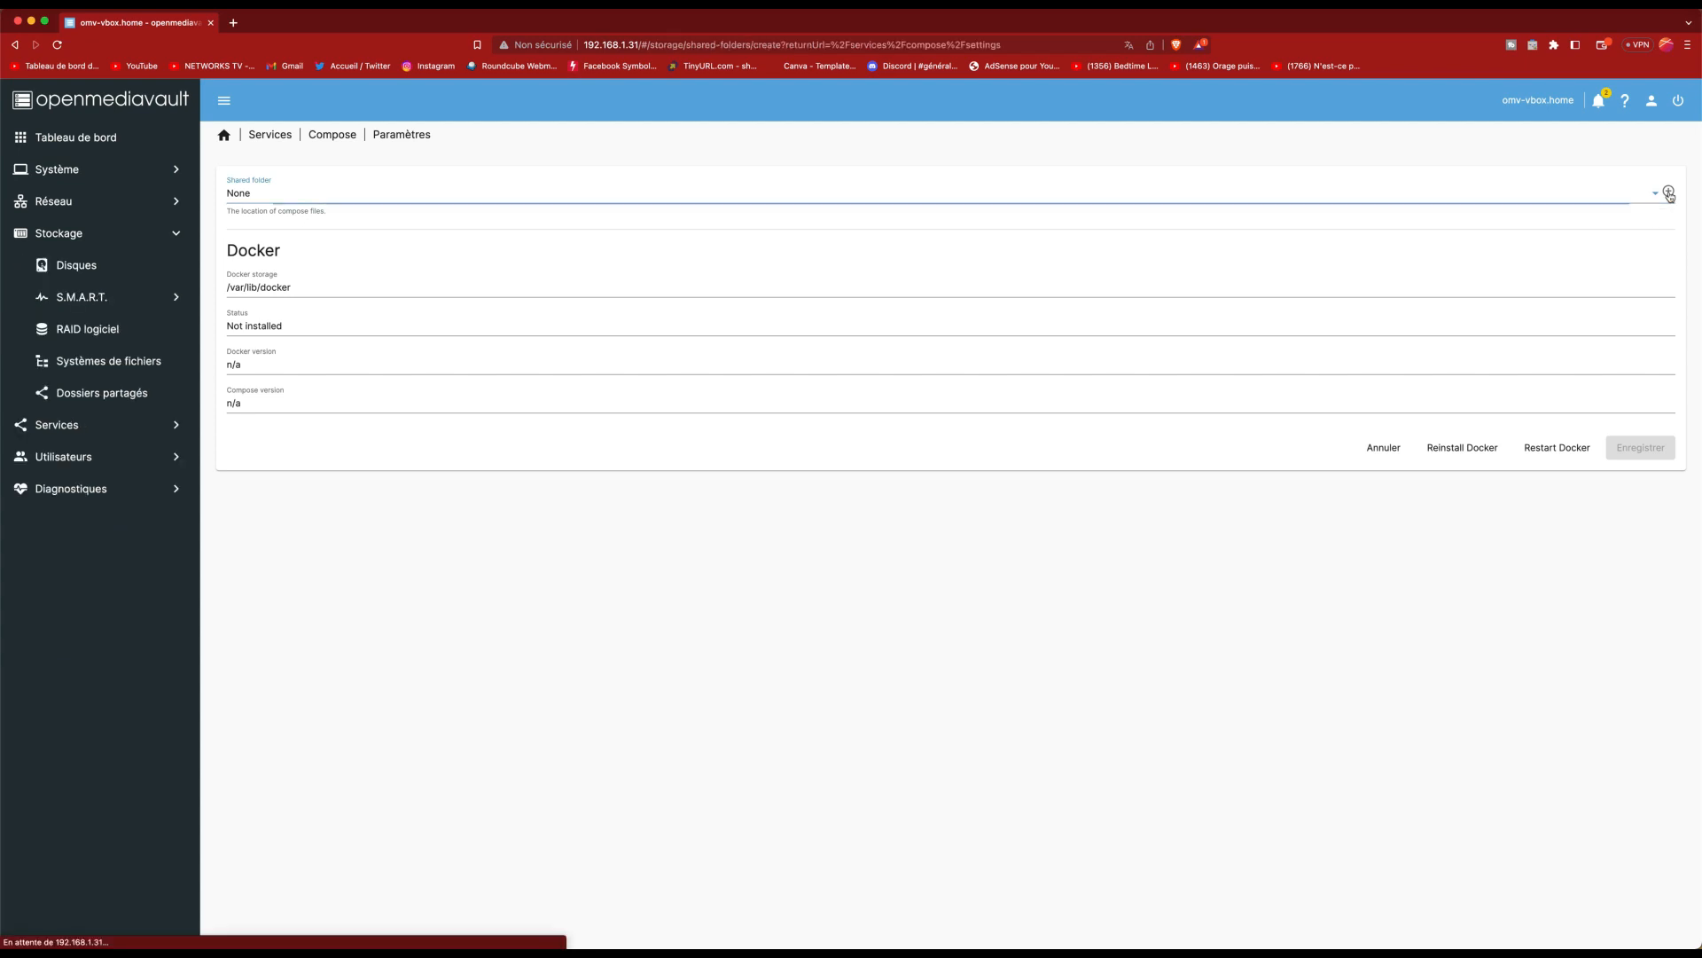
pyautogui.click(563, 193)
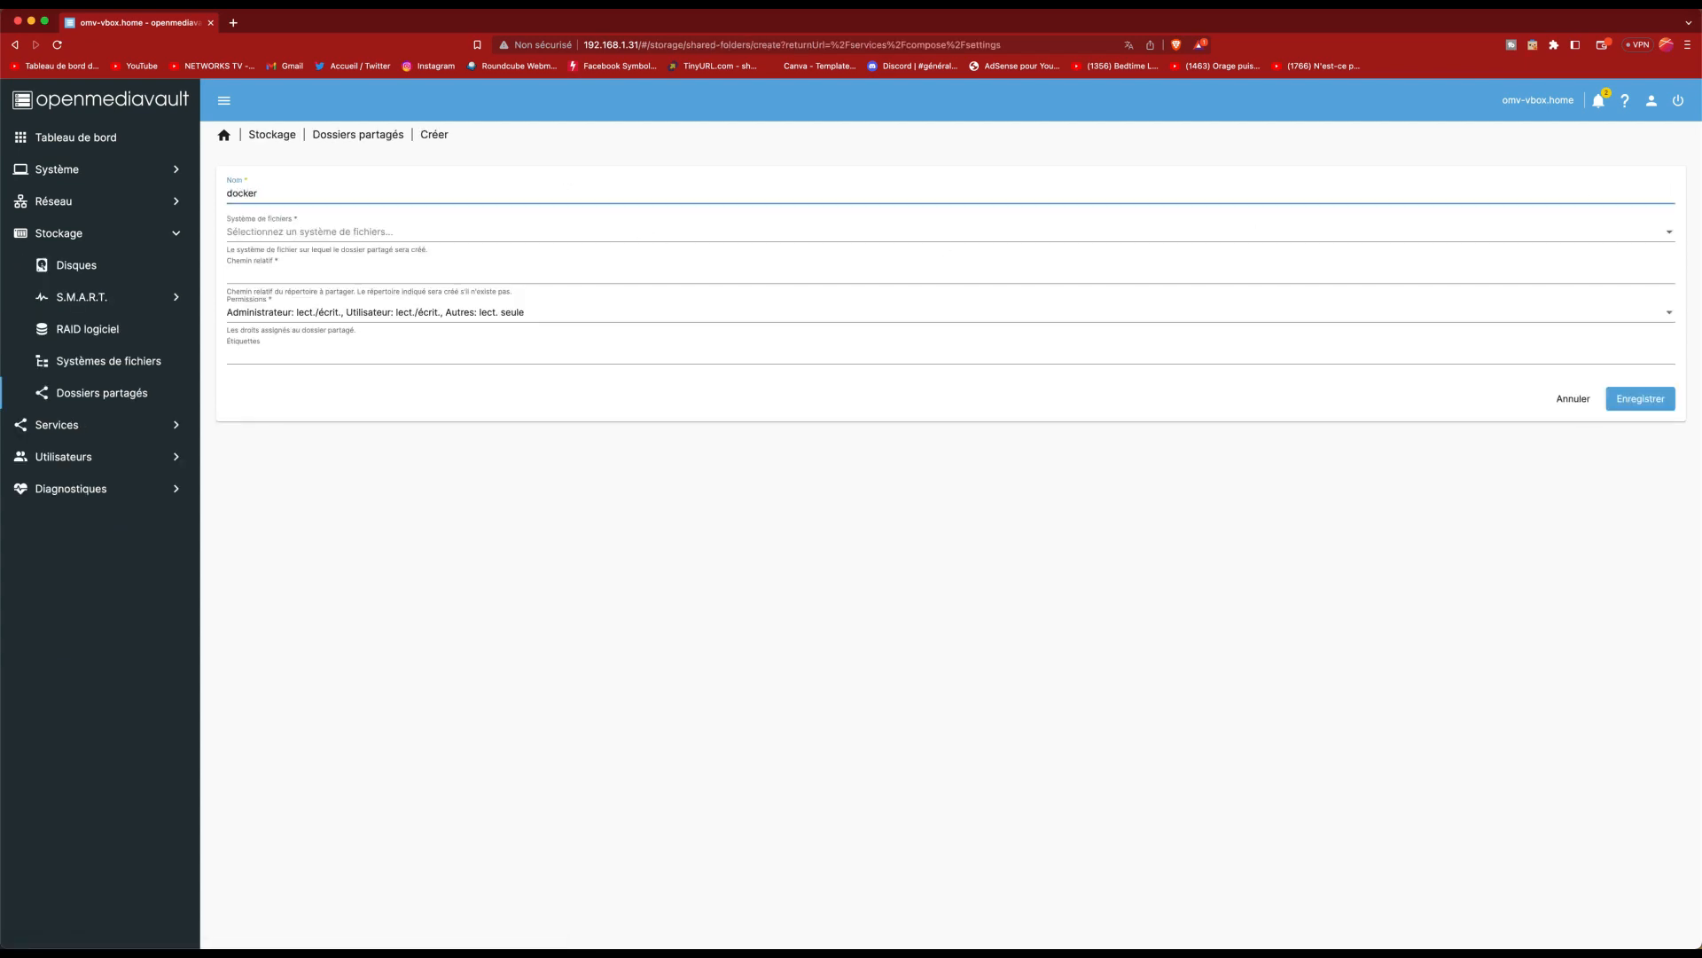
pyautogui.click(396, 232)
pyautogui.click(398, 231)
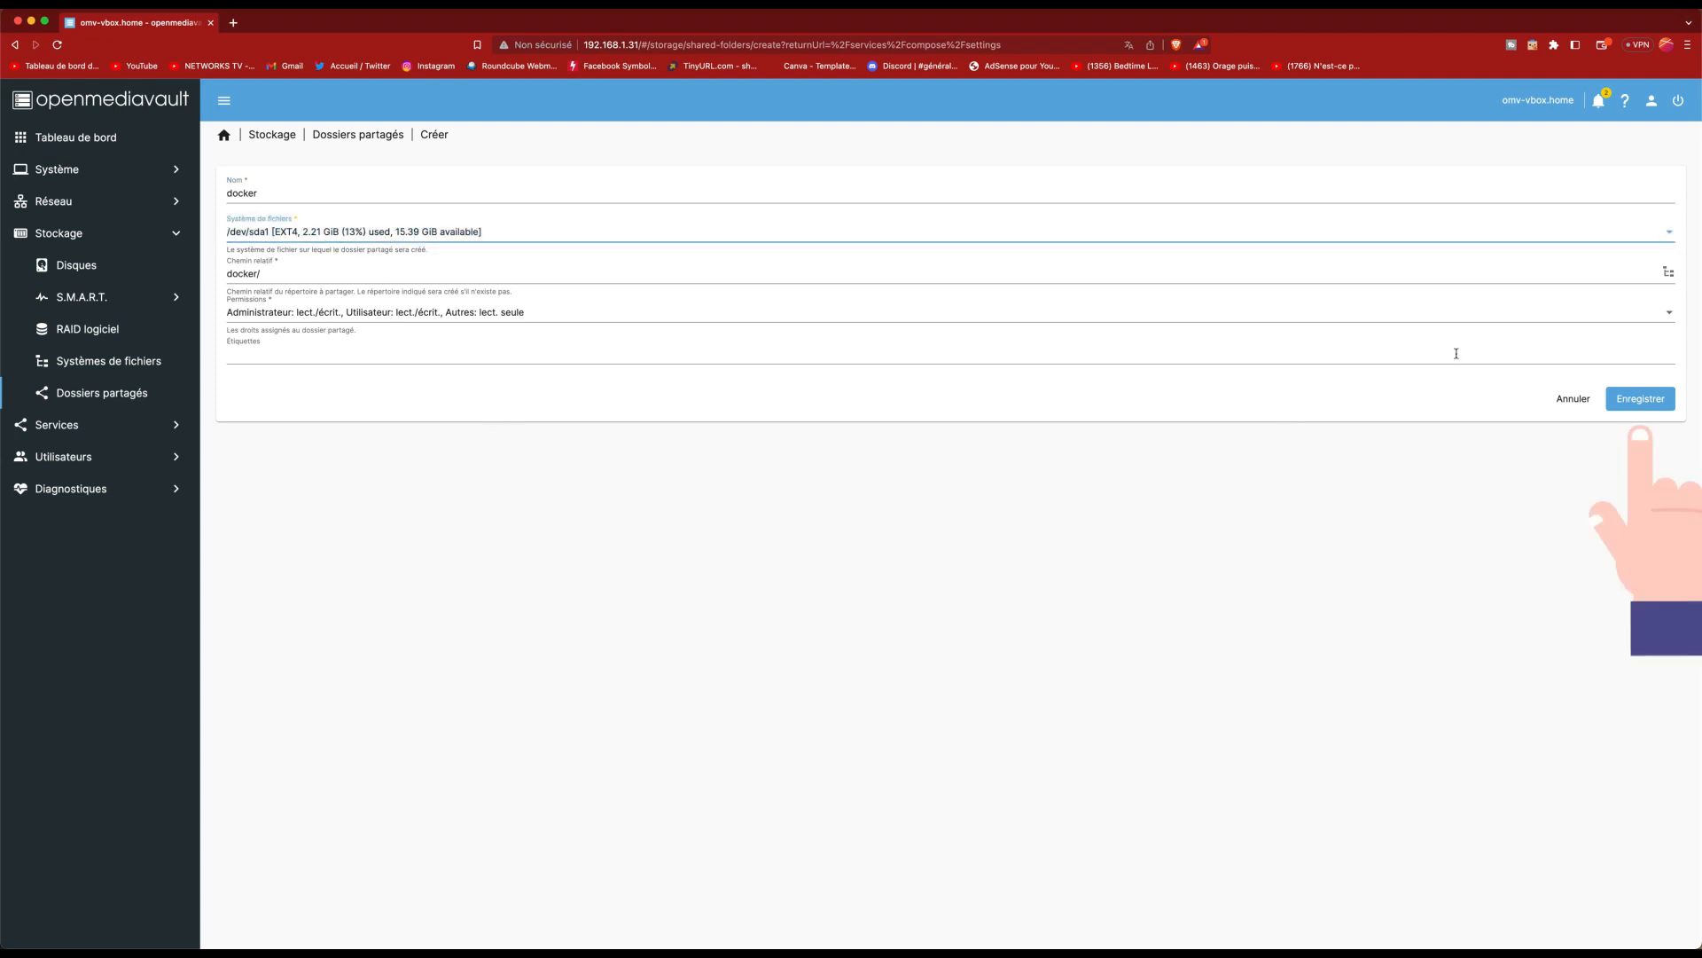
pyautogui.click(1640, 399)
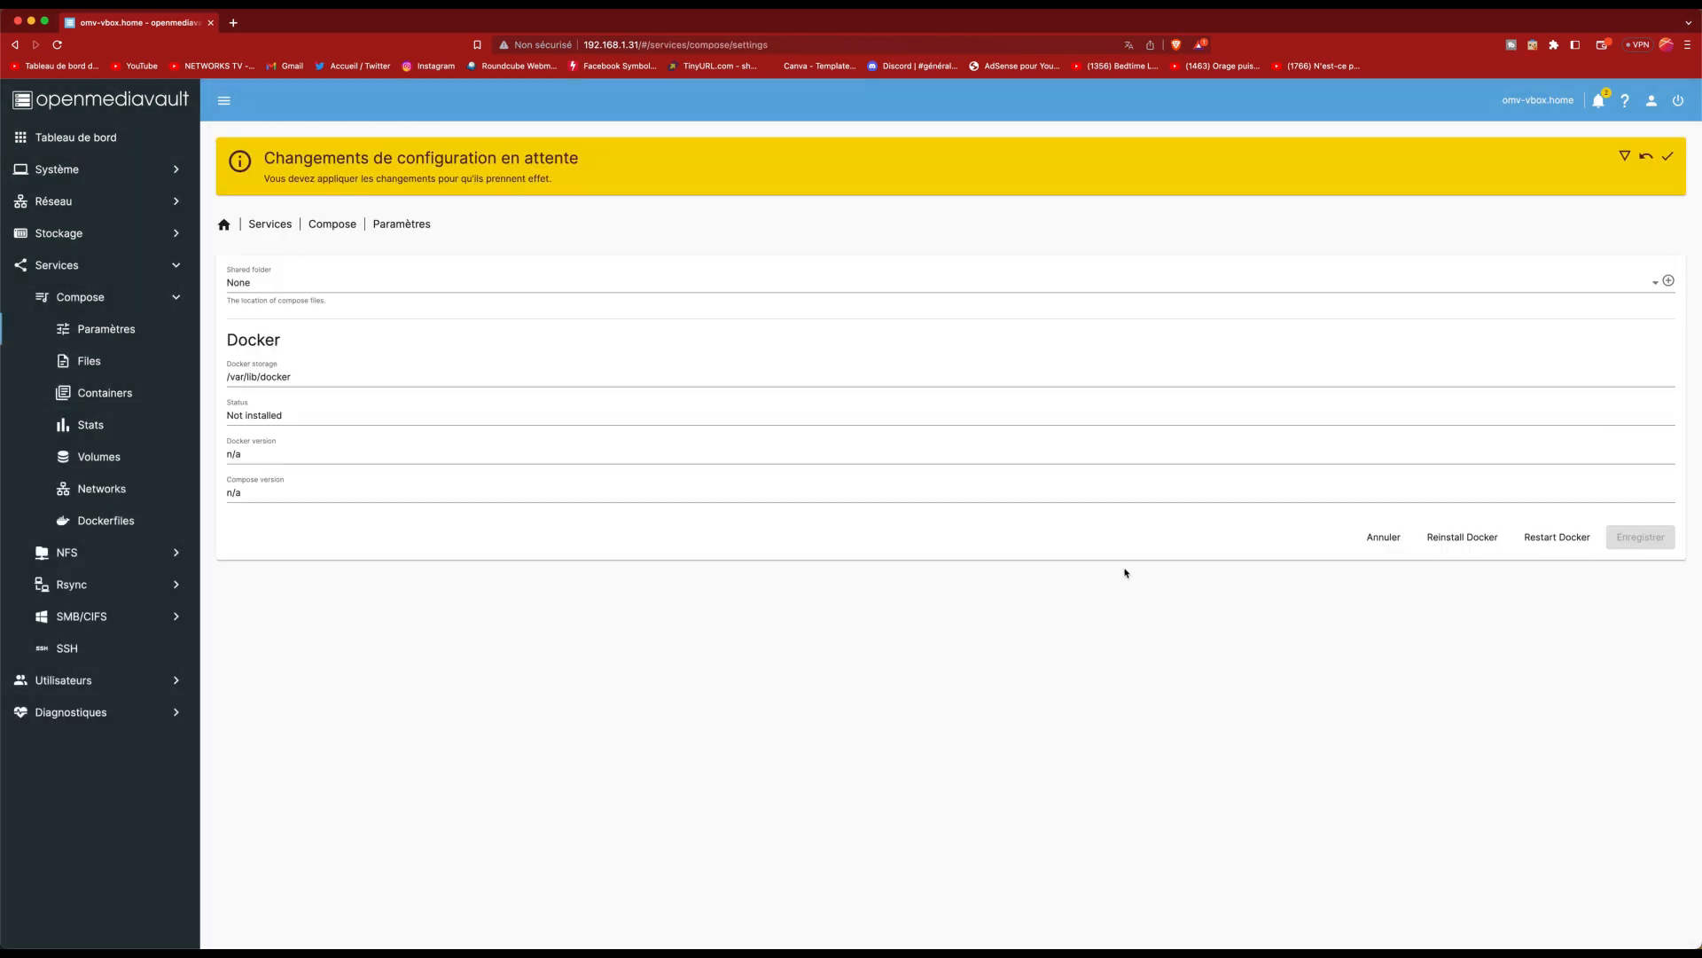
pyautogui.click(1668, 156)
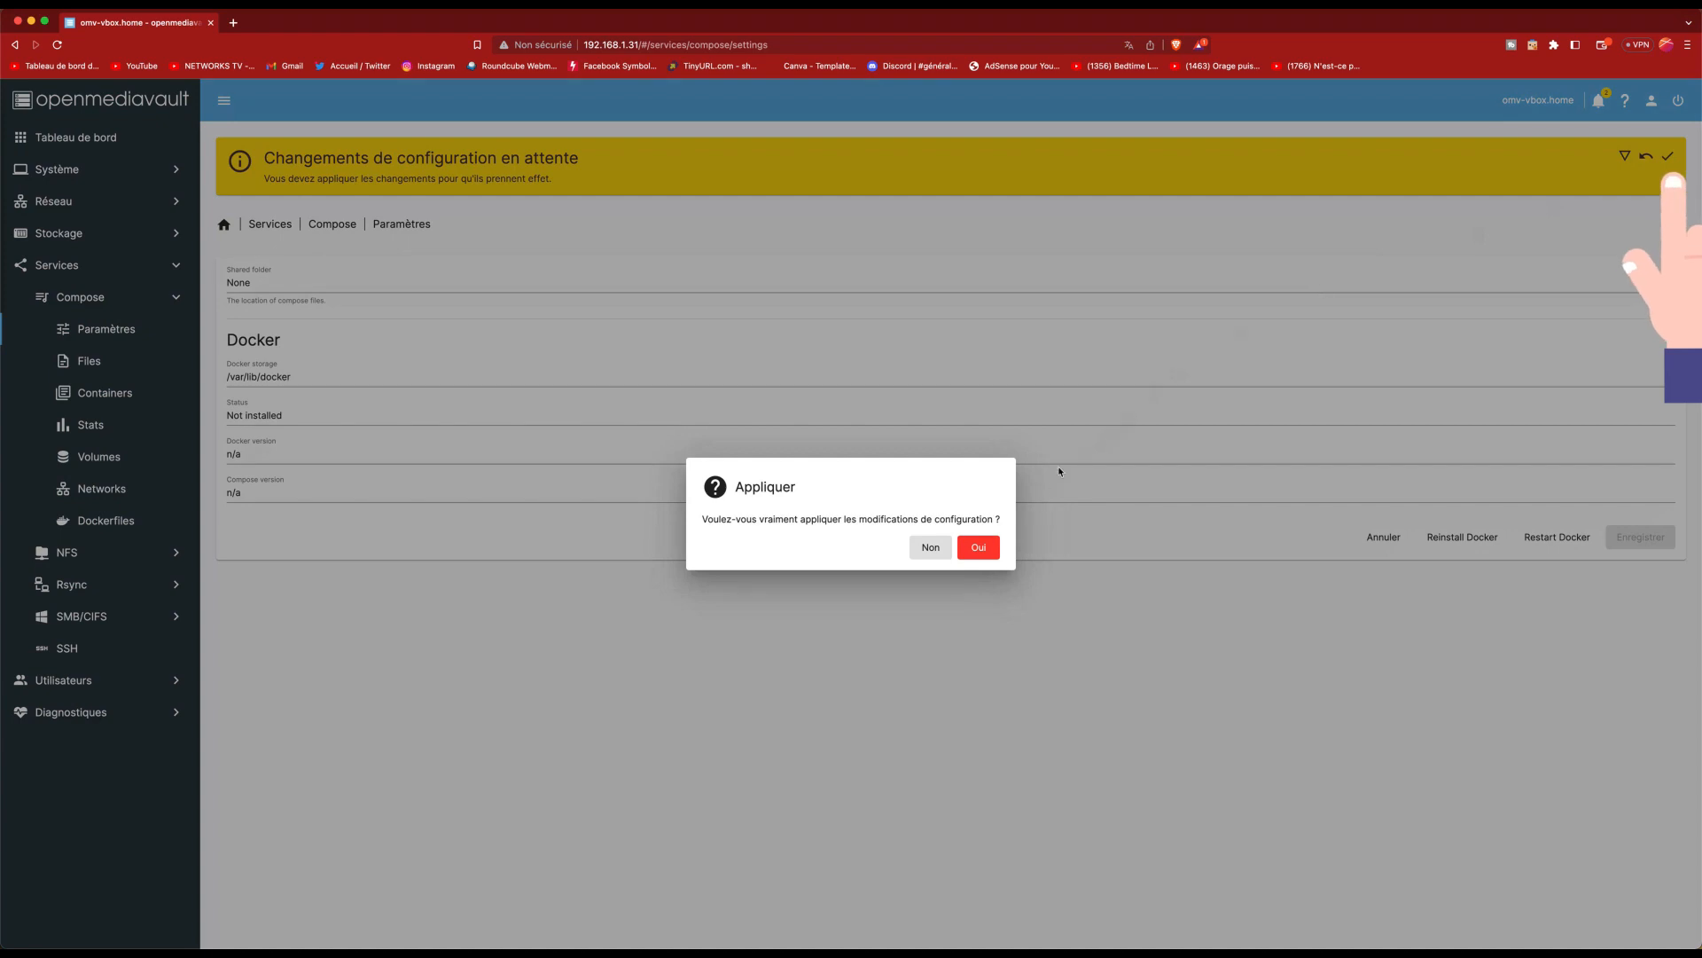
pyautogui.click(978, 547)
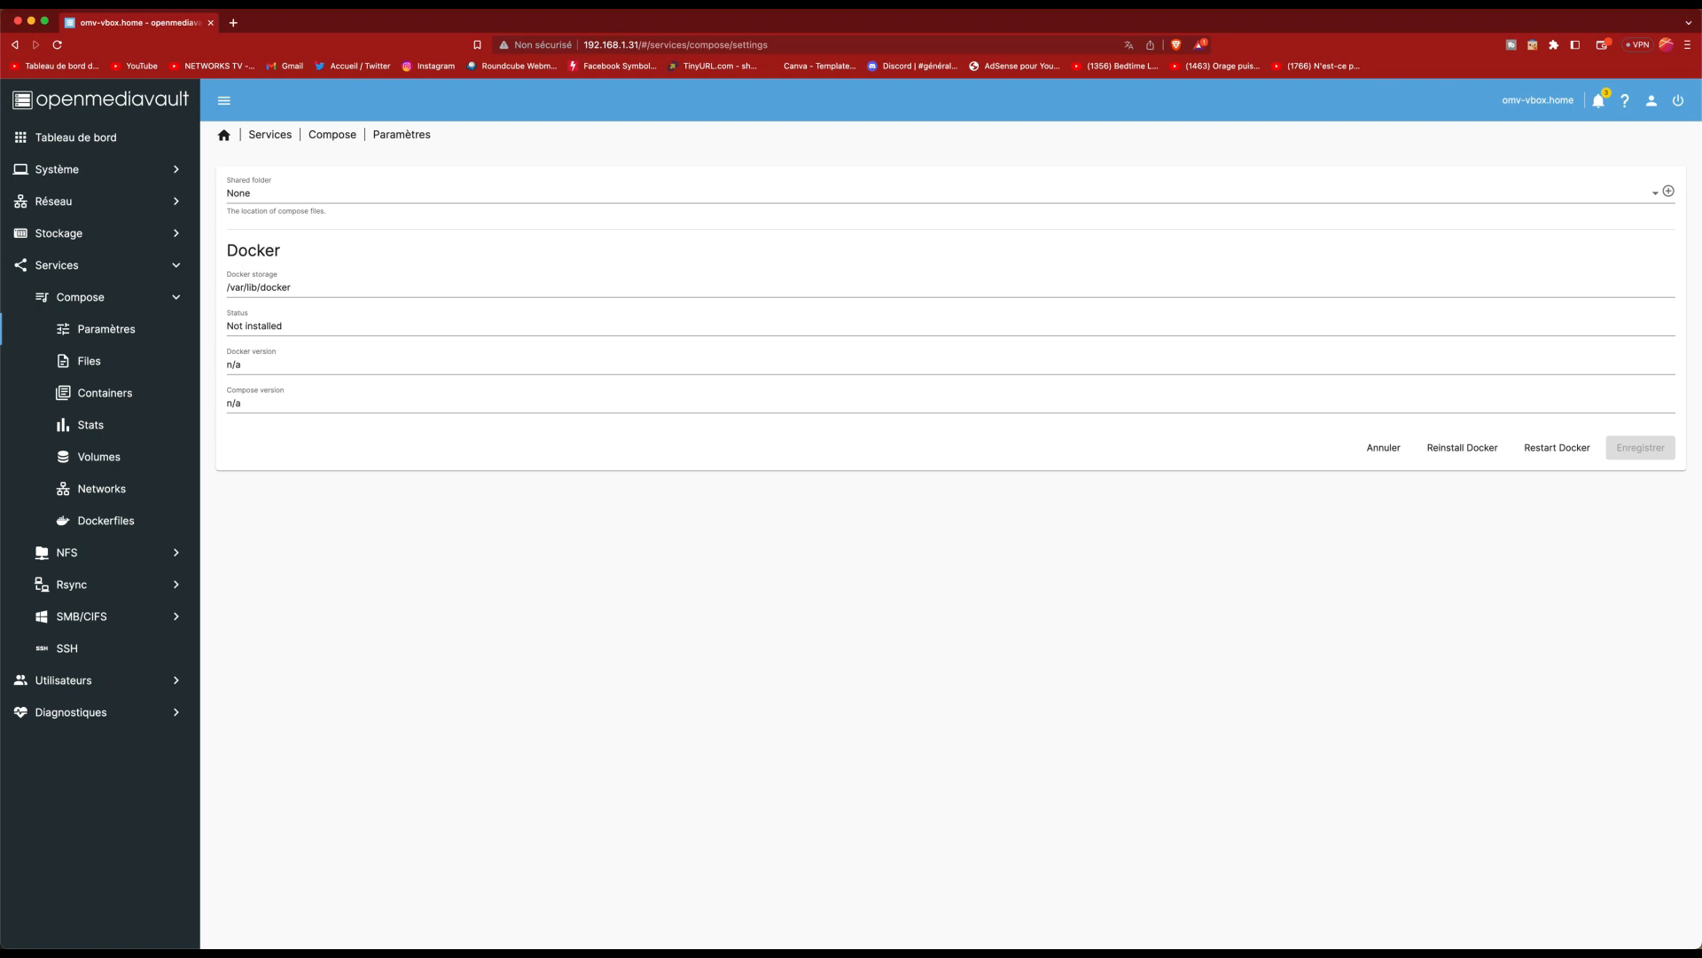
# Step: Select docker as the Compose shared folder and save the settings
pyautogui.click(364, 193)
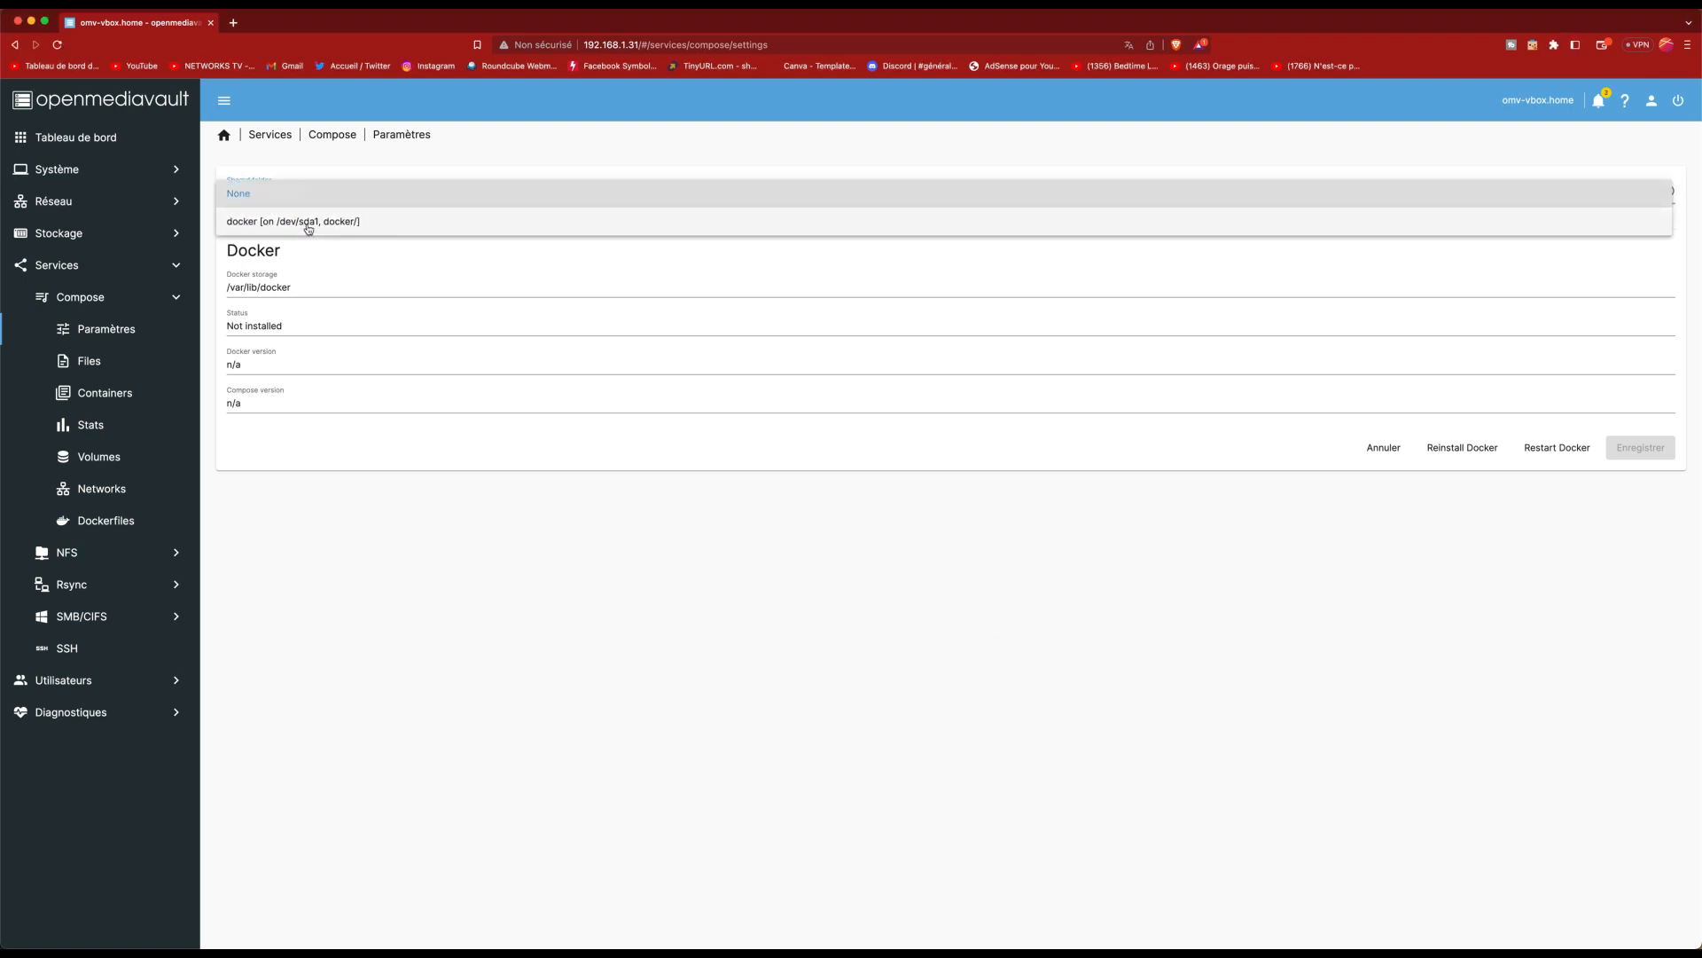
pyautogui.click(308, 226)
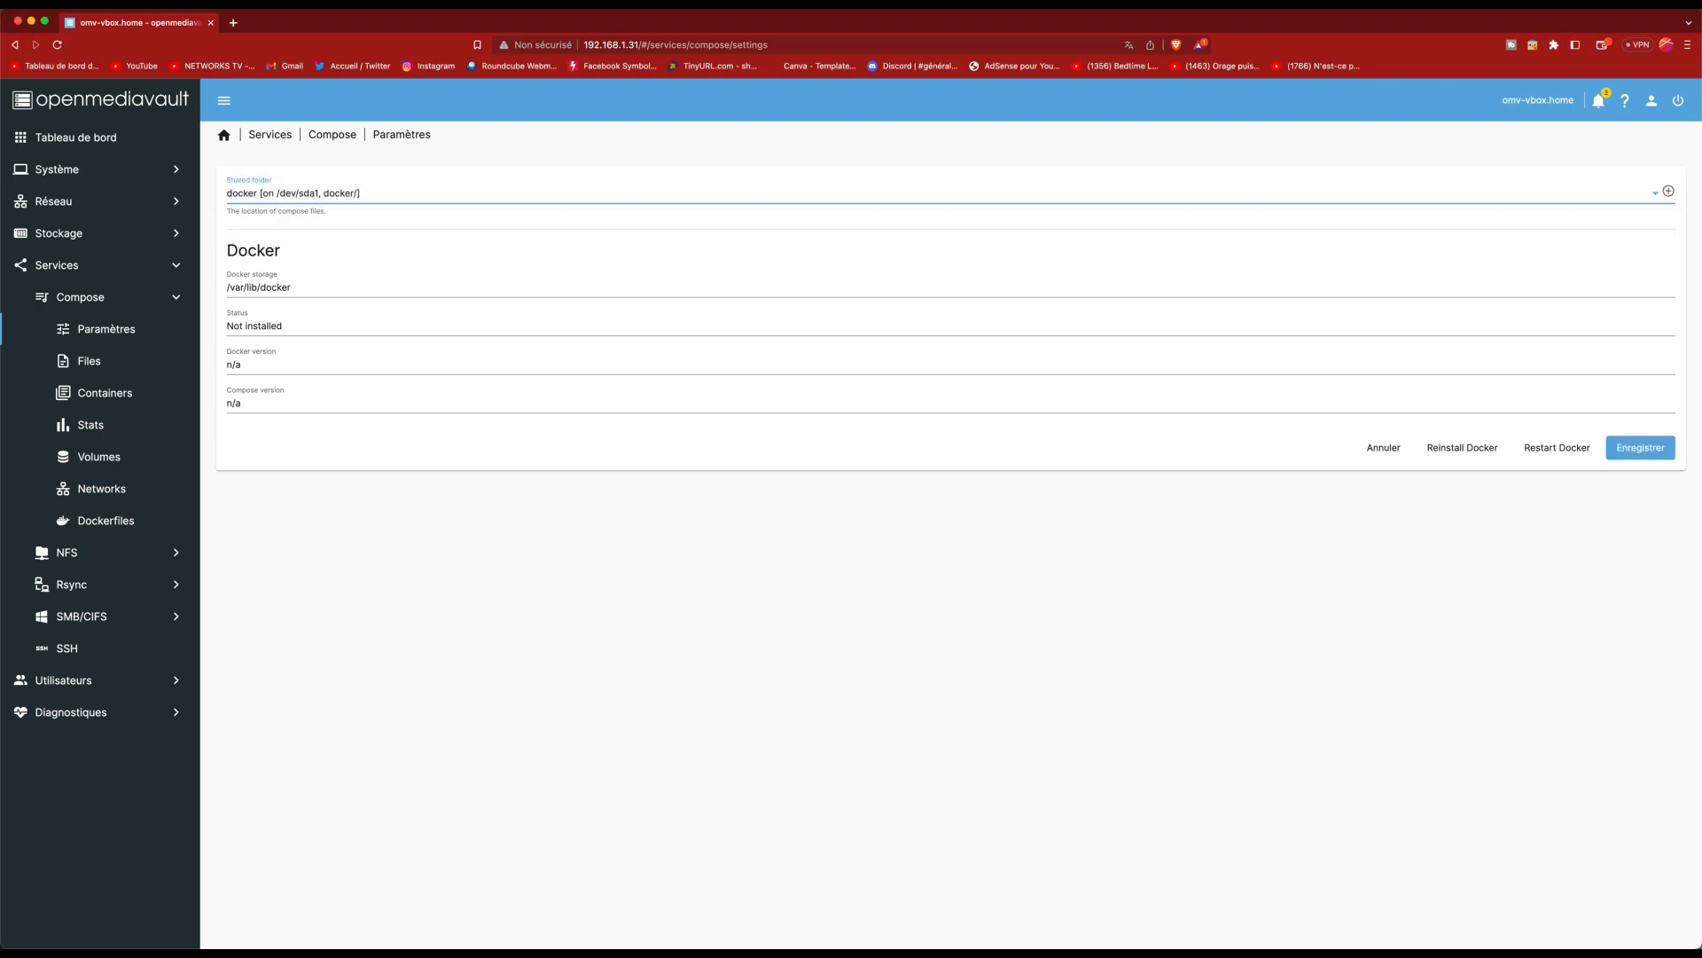
pyautogui.click(1643, 454)
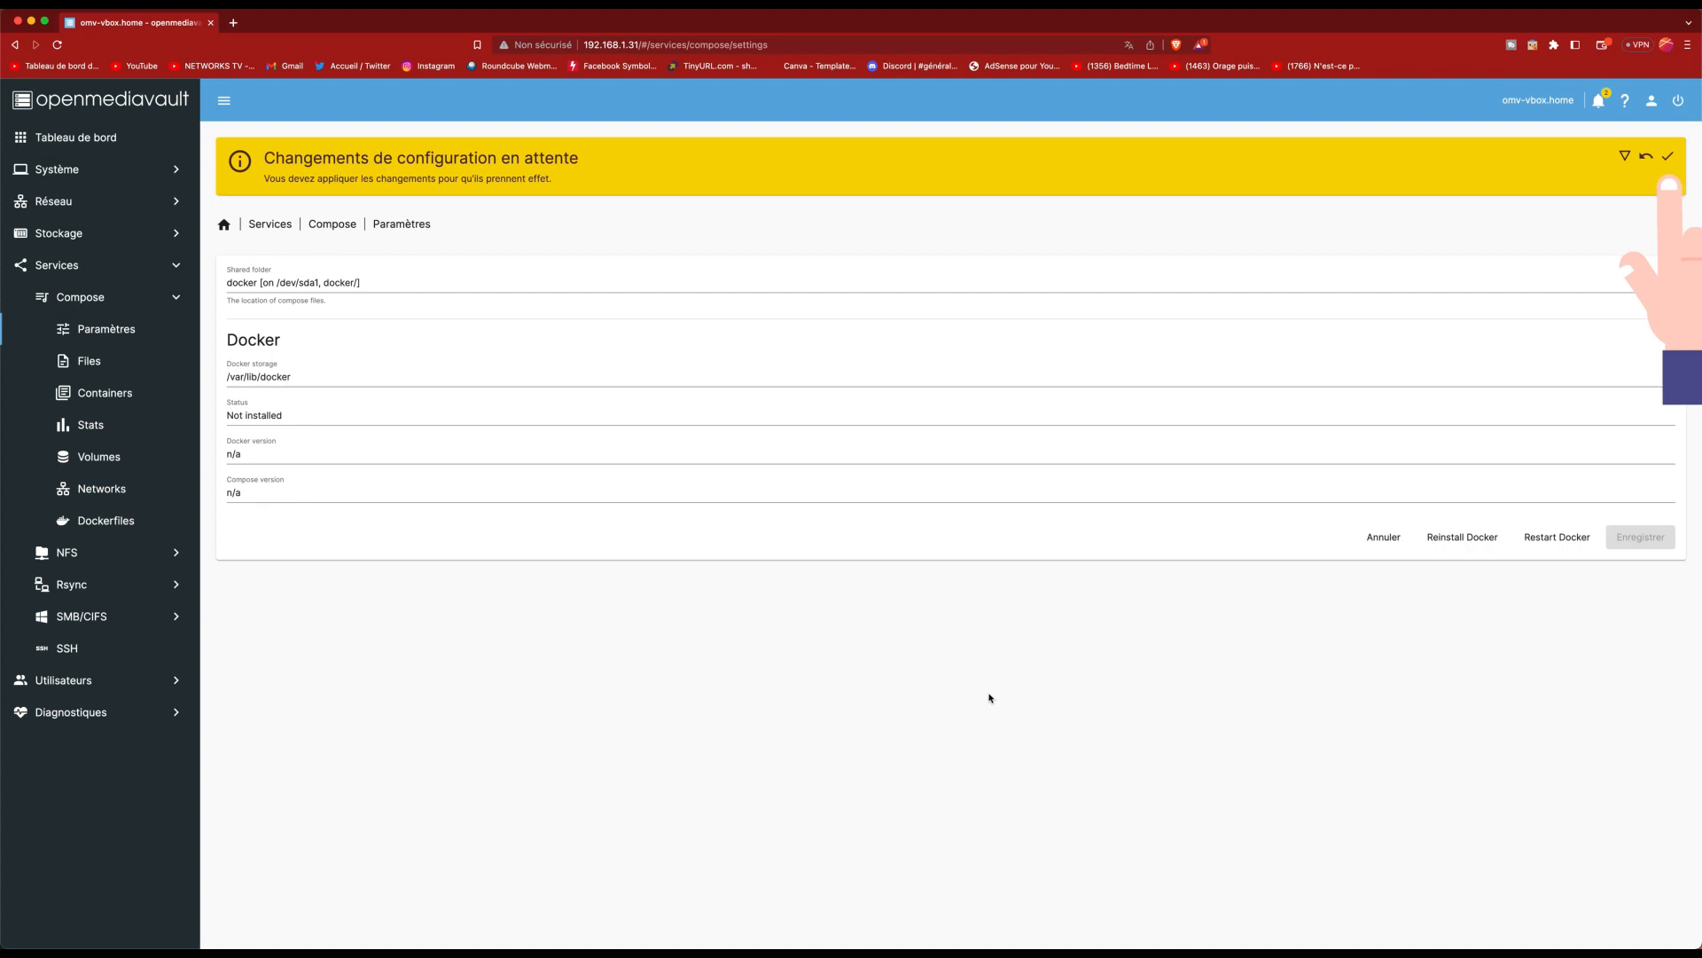
# Step: Apply the pending changes from the yellow banner so Docker gets installed
pyautogui.click(1668, 156)
pyautogui.click(979, 548)
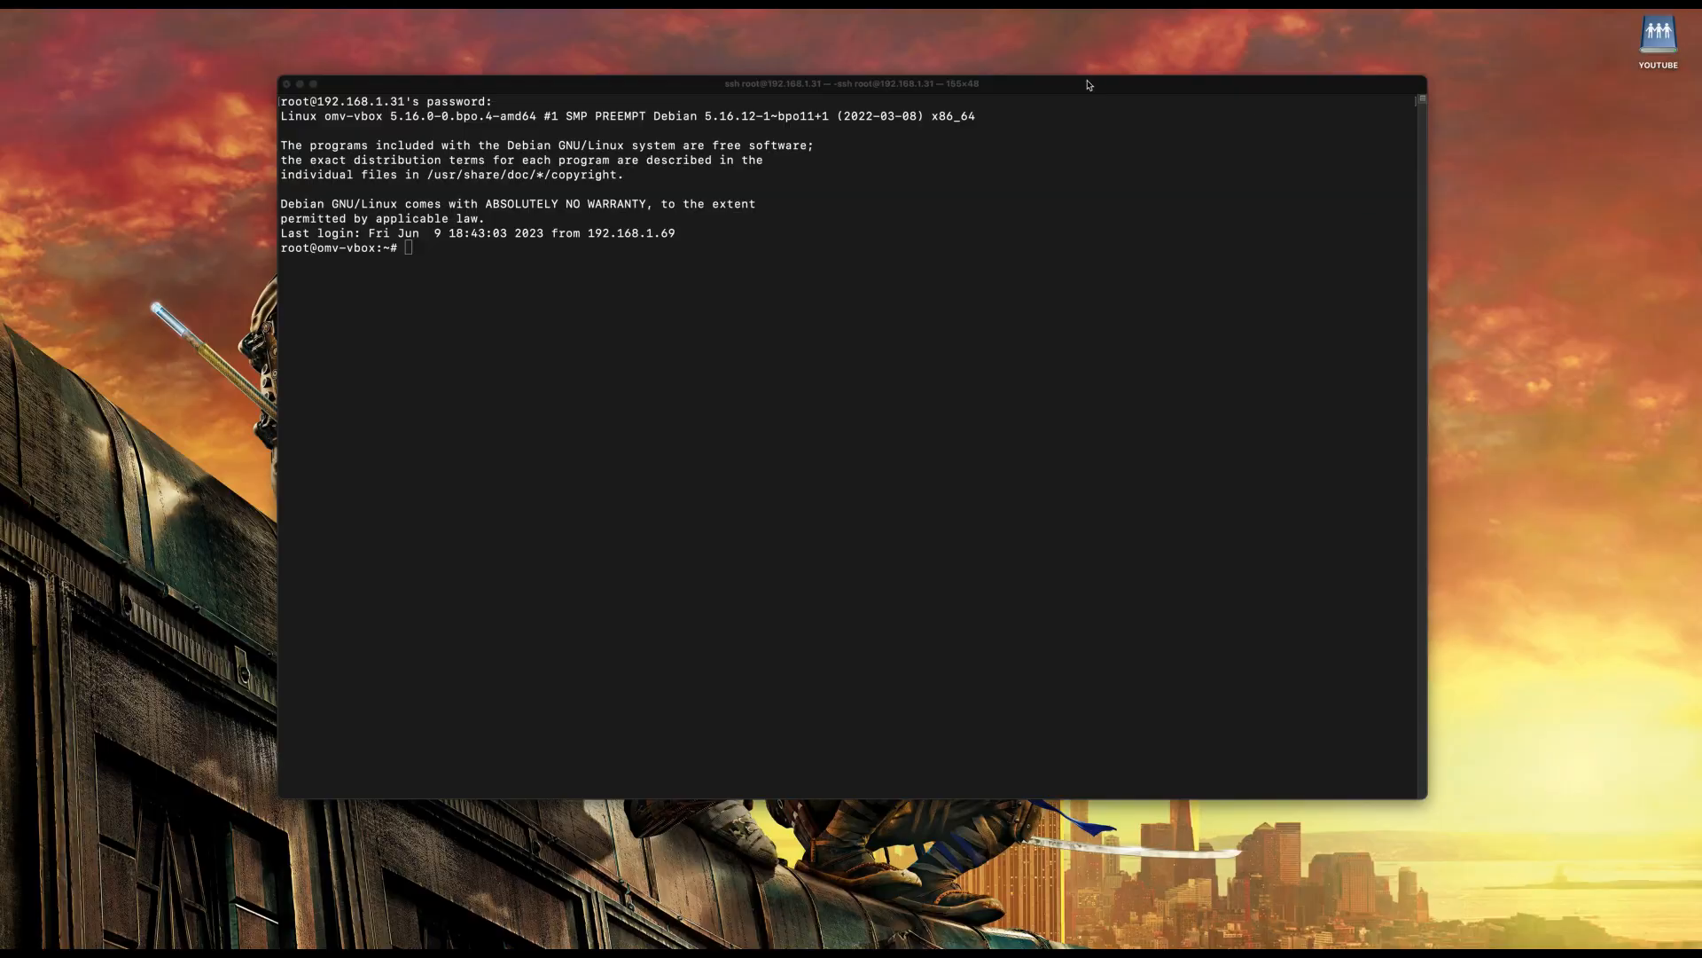
# Step: Pull portainer/portainer-ce and run an always-restarting Portainer container on port 9000
pyautogui.click(1089, 85)
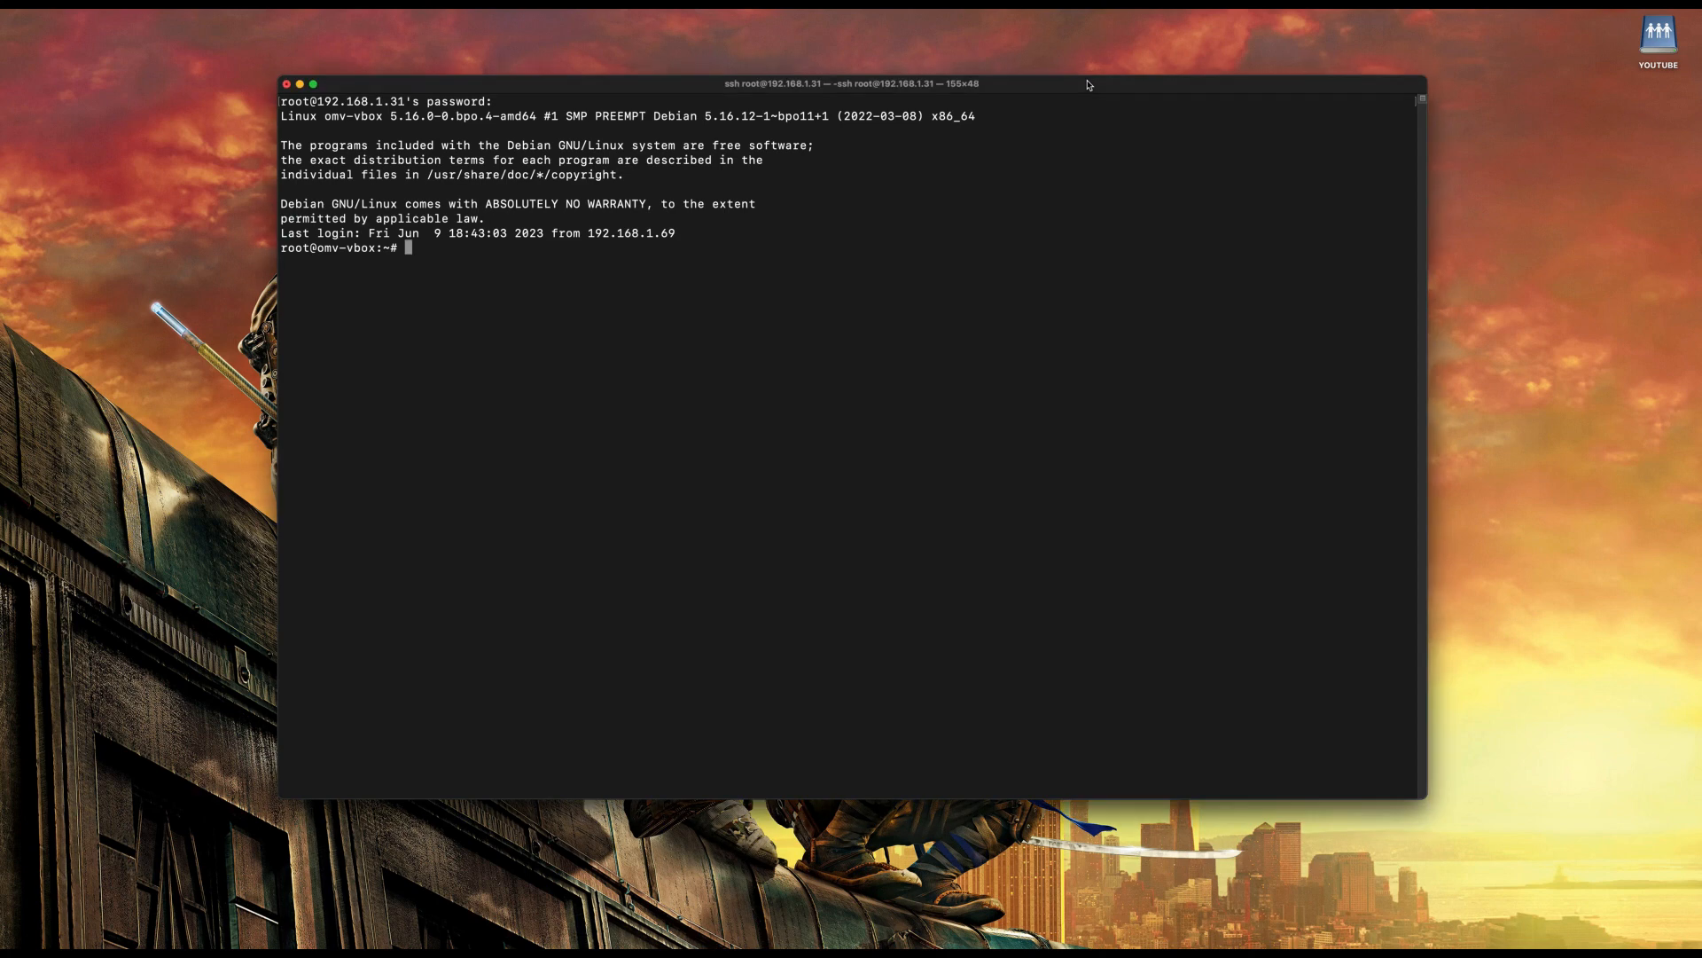
pyautogui.write('docker pull portainer/portainer-ce')
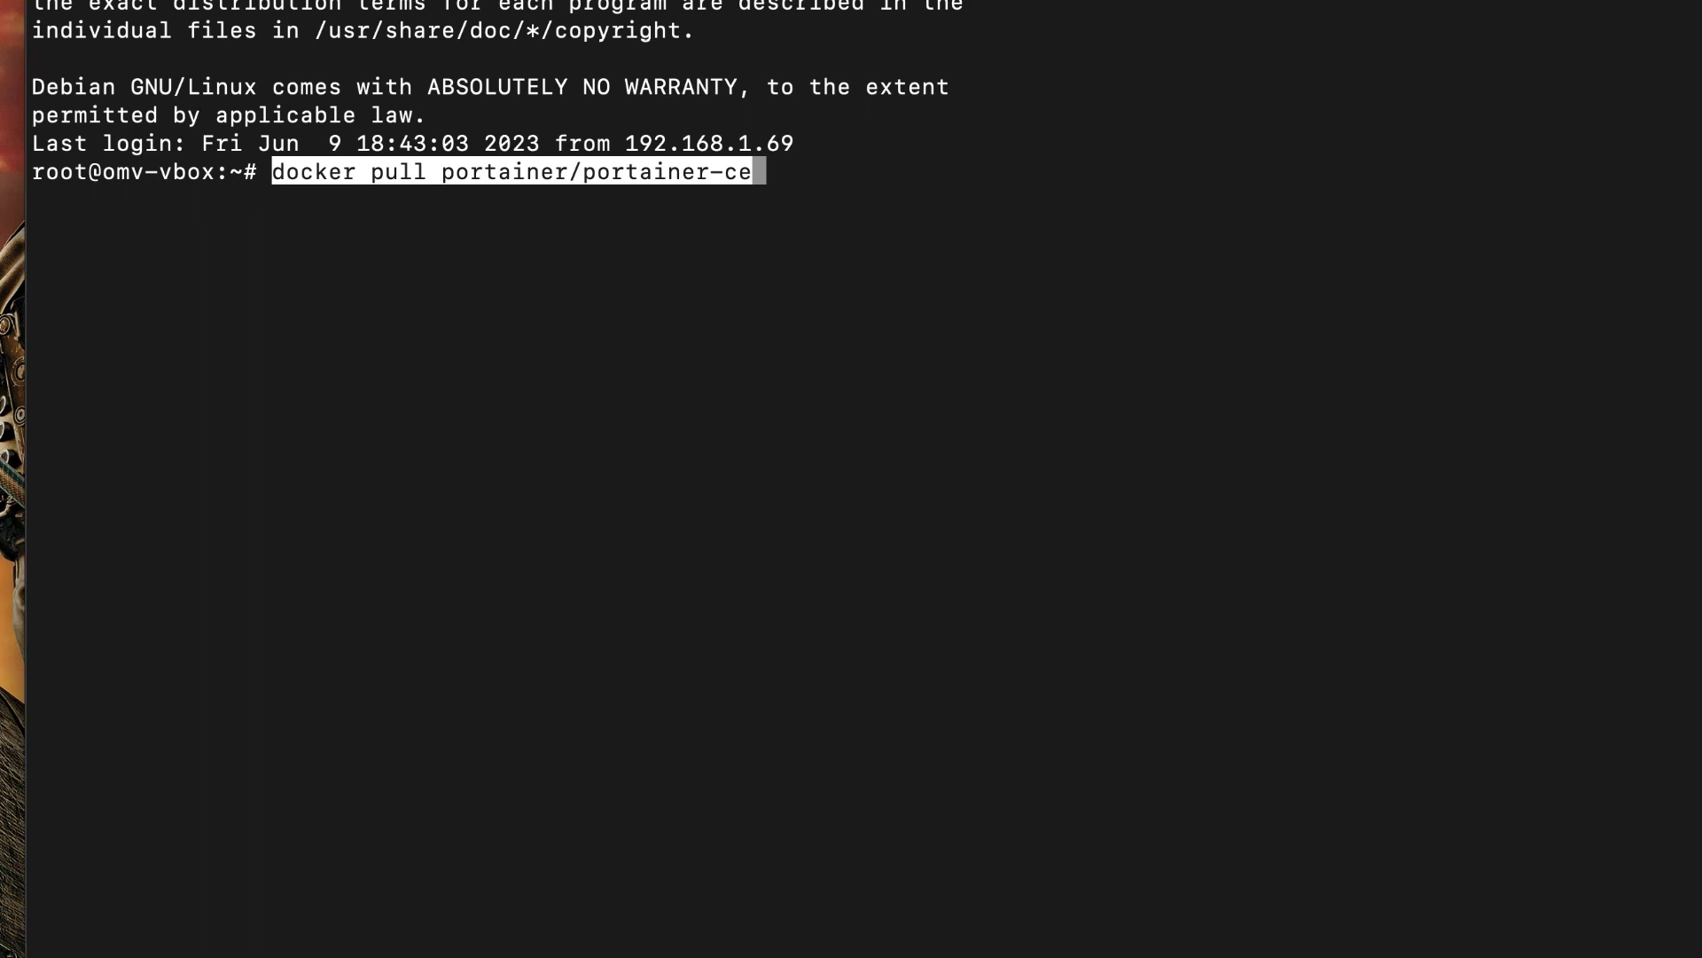
pyautogui.press('Return')
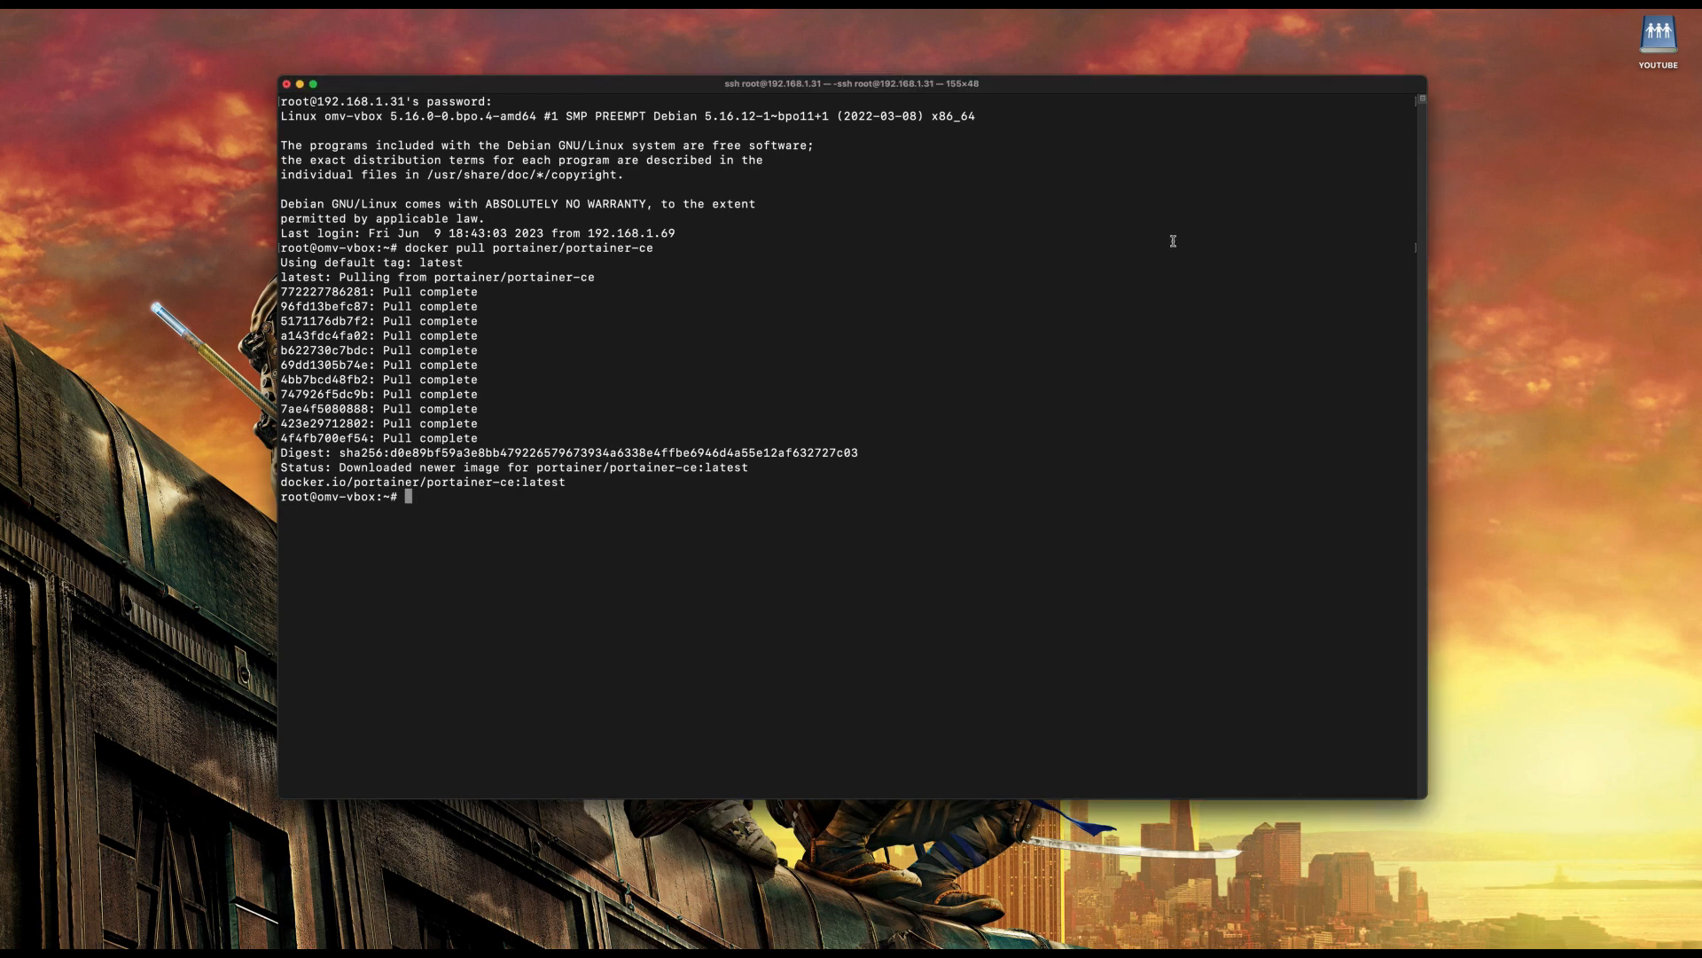
pyautogui.write('docker run -d -p 9000:9000 --name portainer --restart always -v /var/run/docker.sock:/var/run/docker.sock -v portainer_data:/data portainer/portainer-ce')
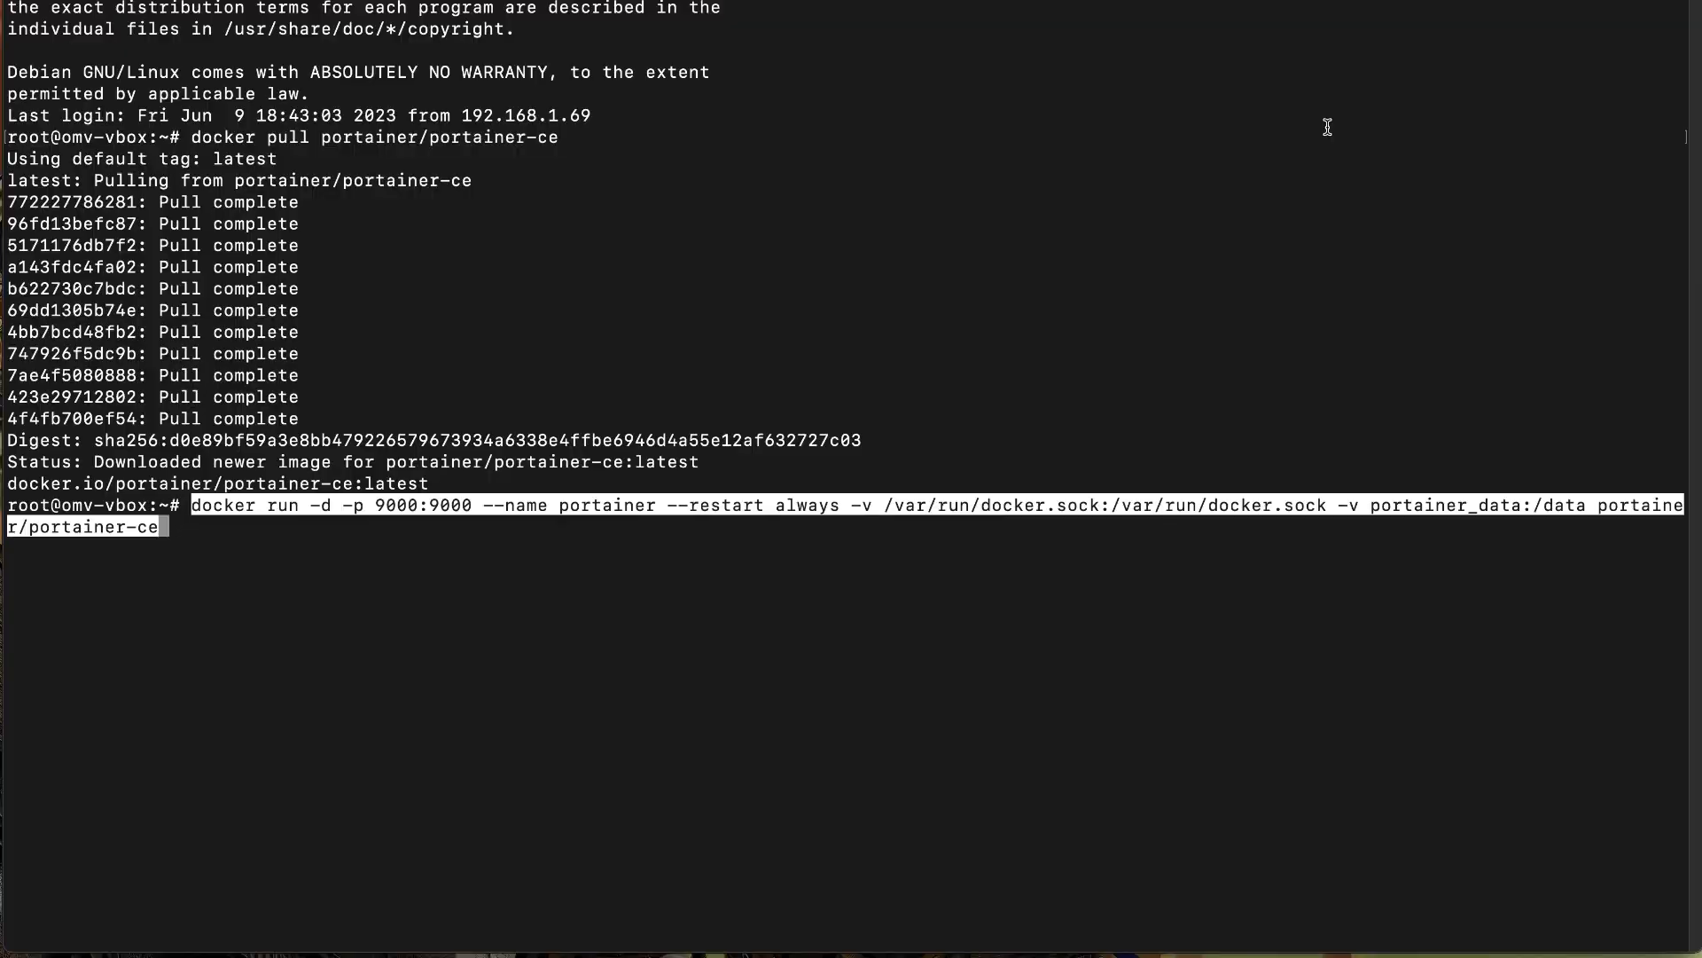
pyautogui.press('Return')
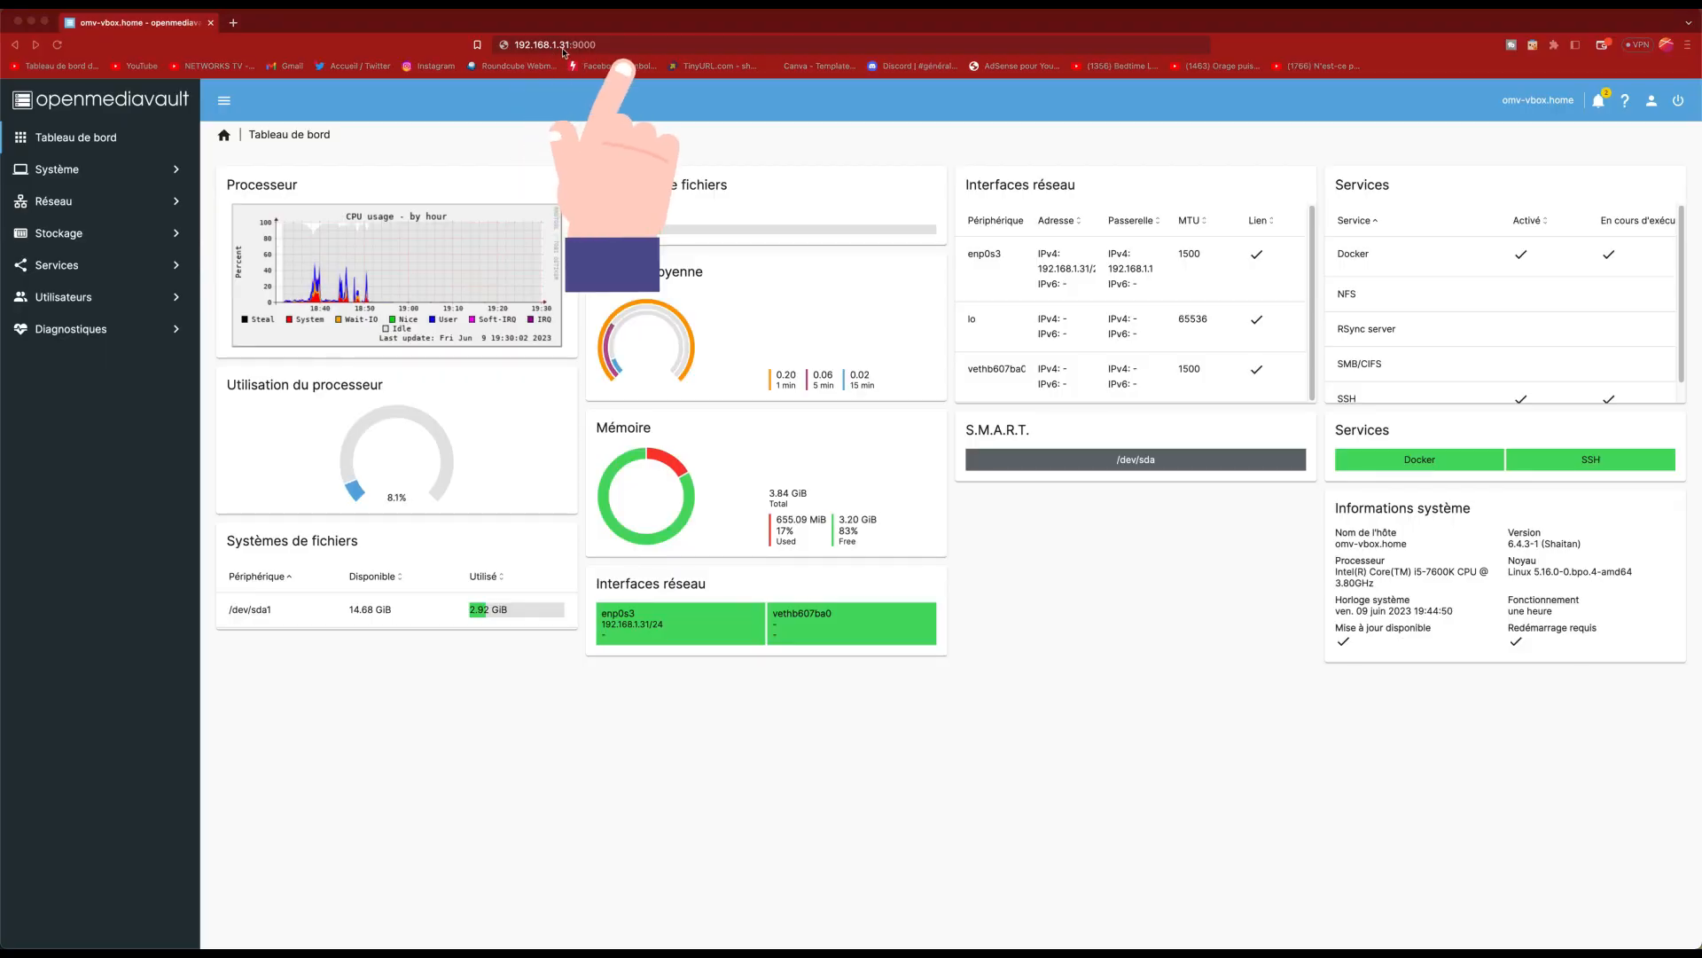
# Step: Load Portainer at 192.168.1.31:9000, create the admin user, and continue with the local Docker environment
pyautogui.click(604, 47)
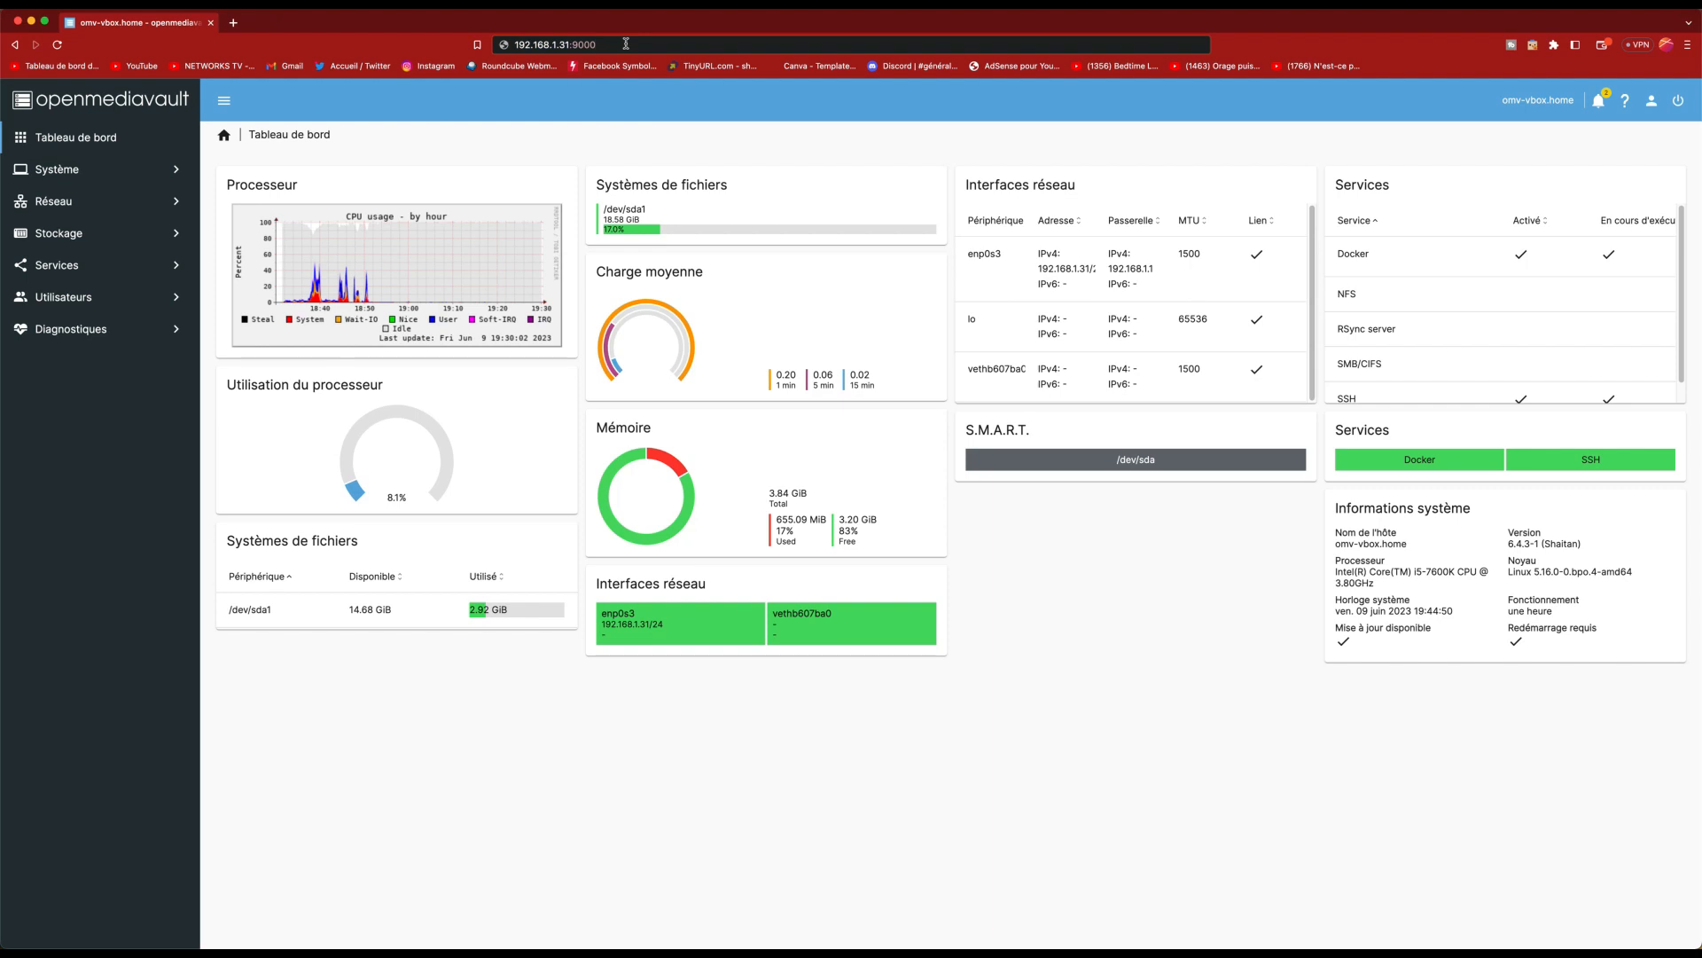
pyautogui.press('Return')
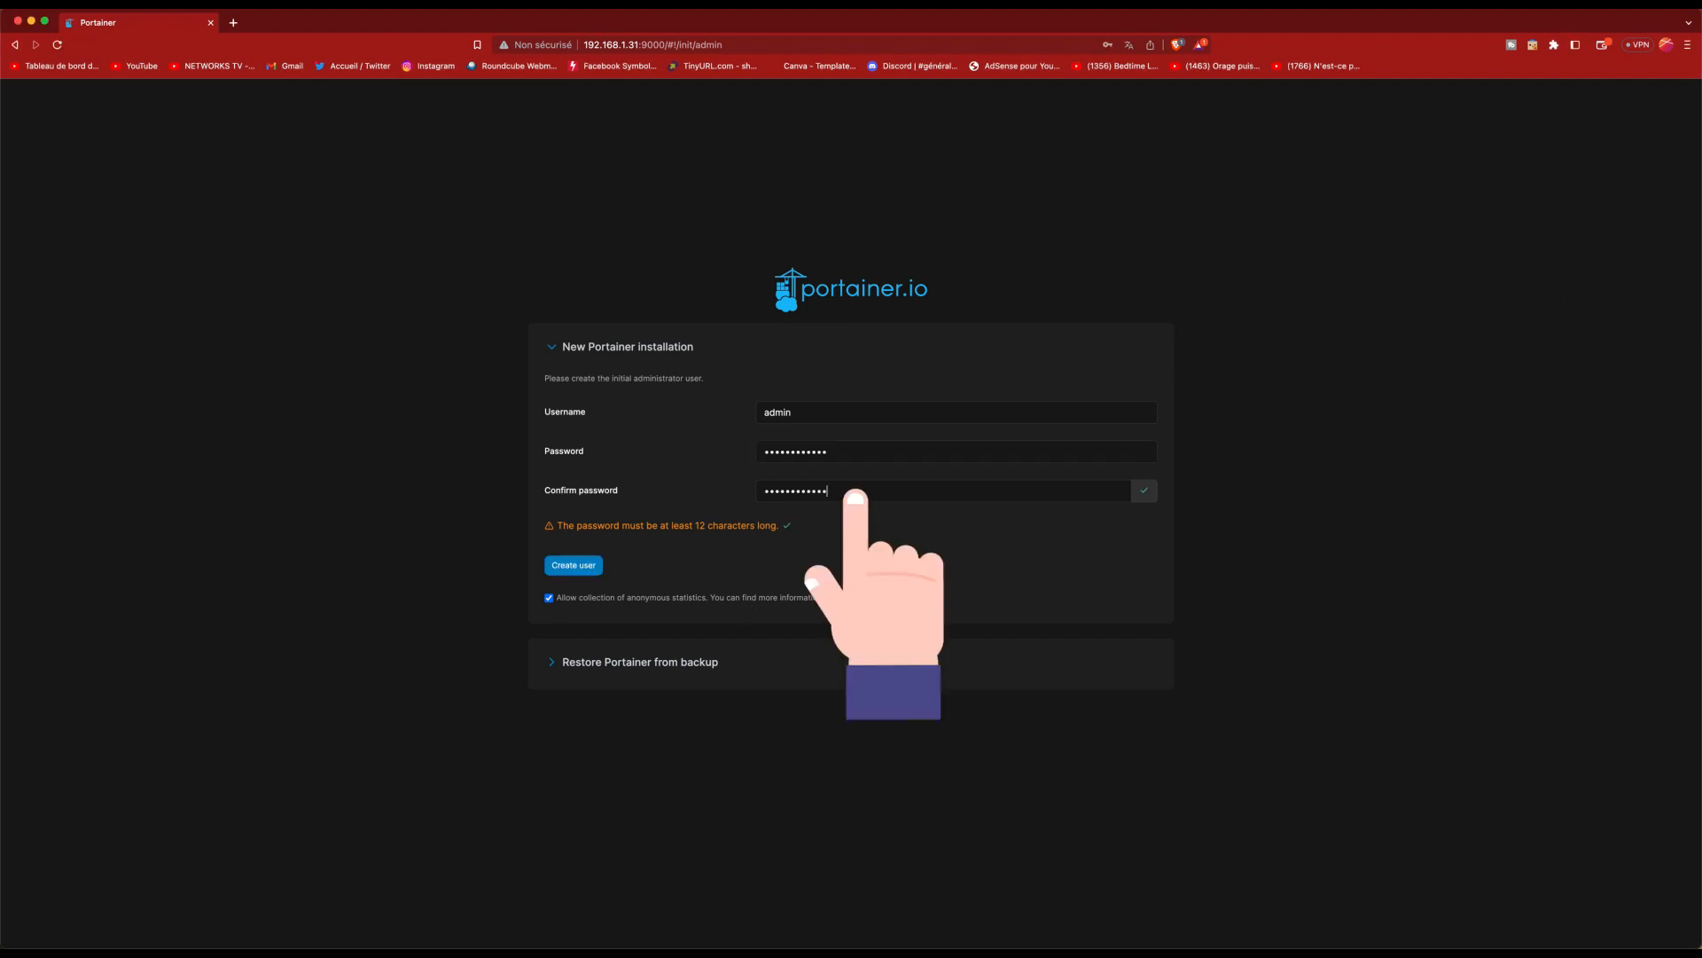
pyautogui.click(592, 568)
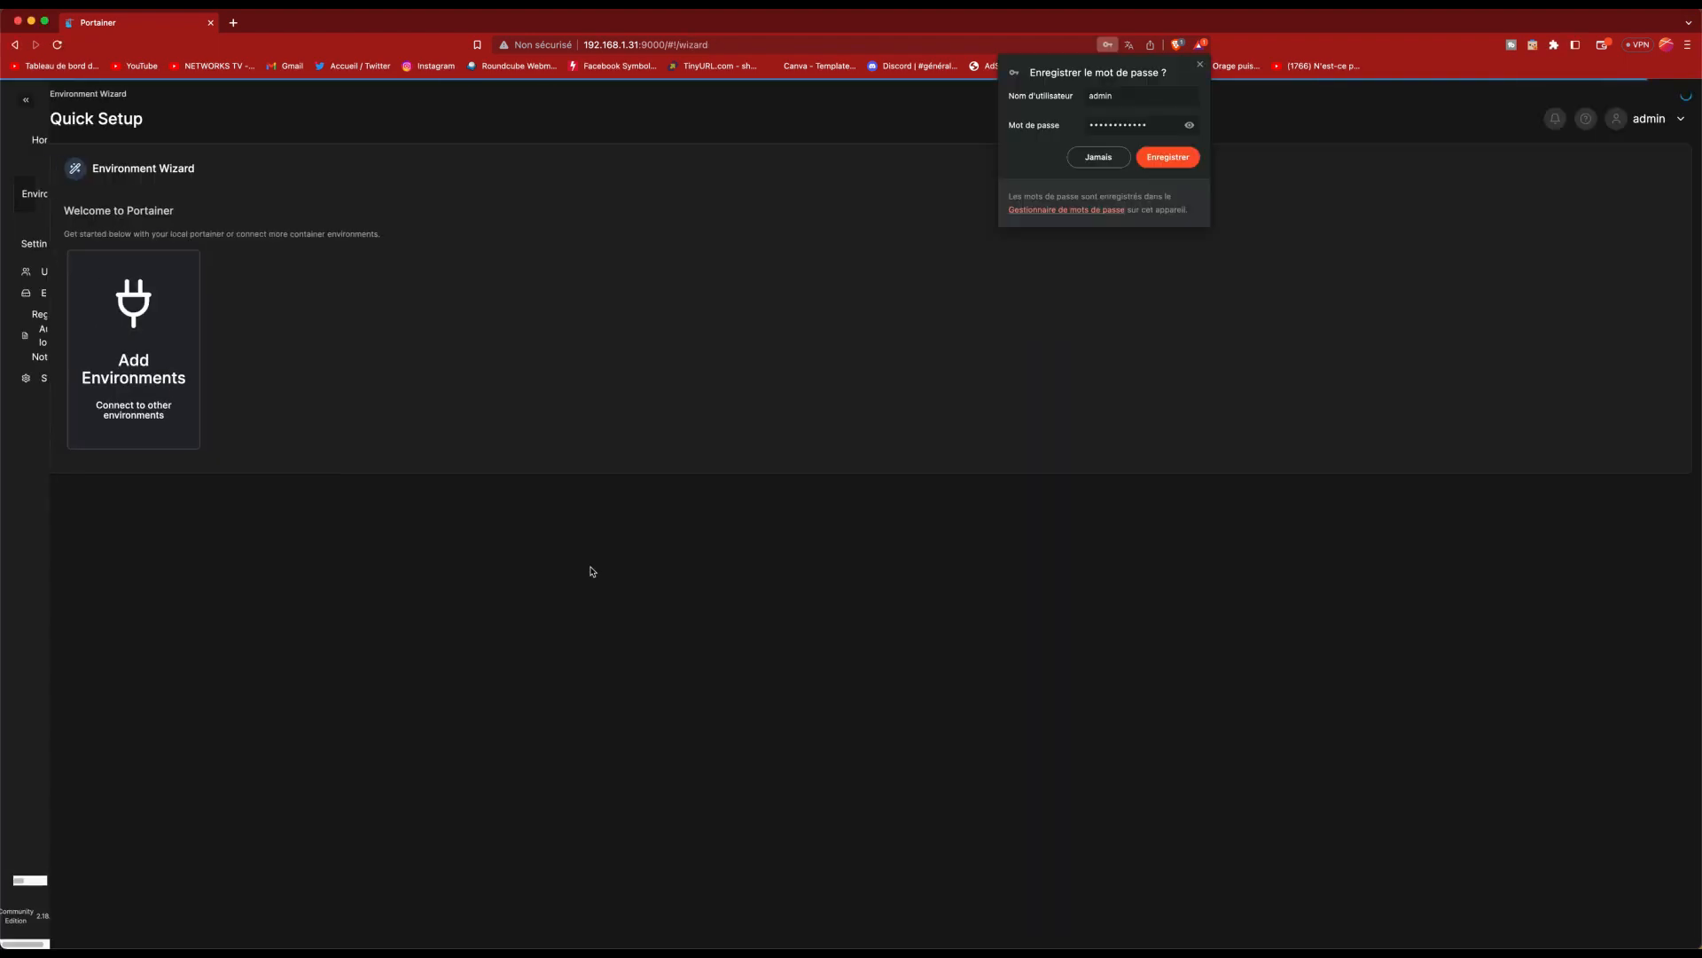
pyautogui.click(1171, 158)
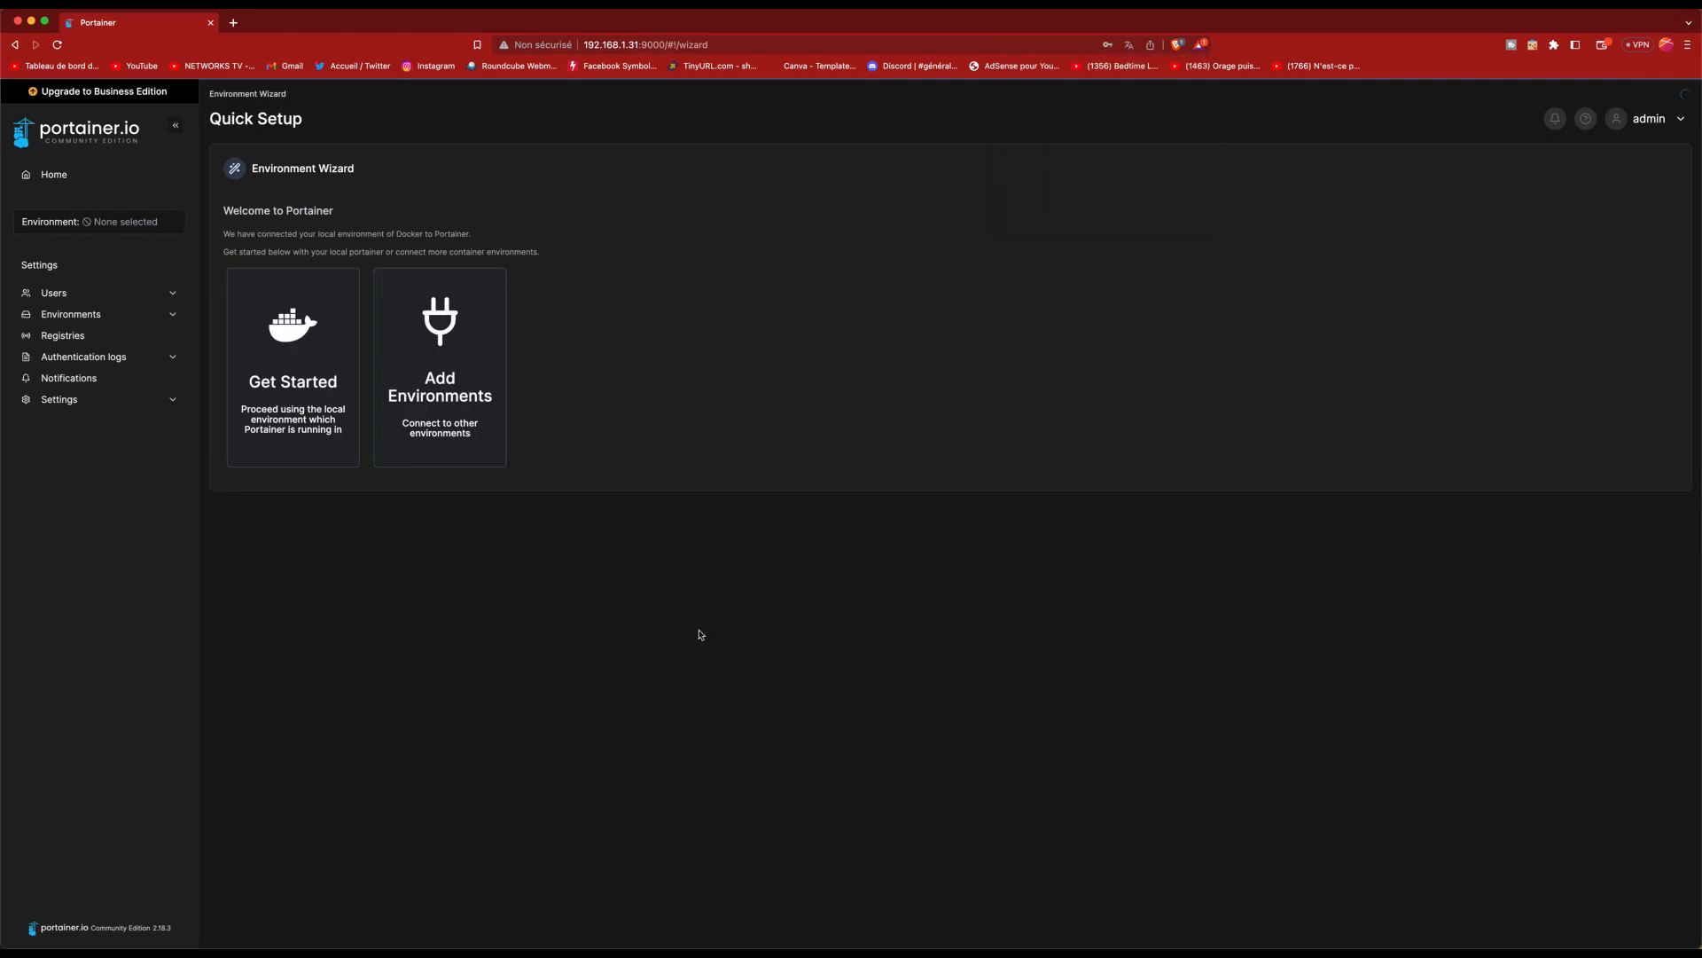
pyautogui.click(289, 353)
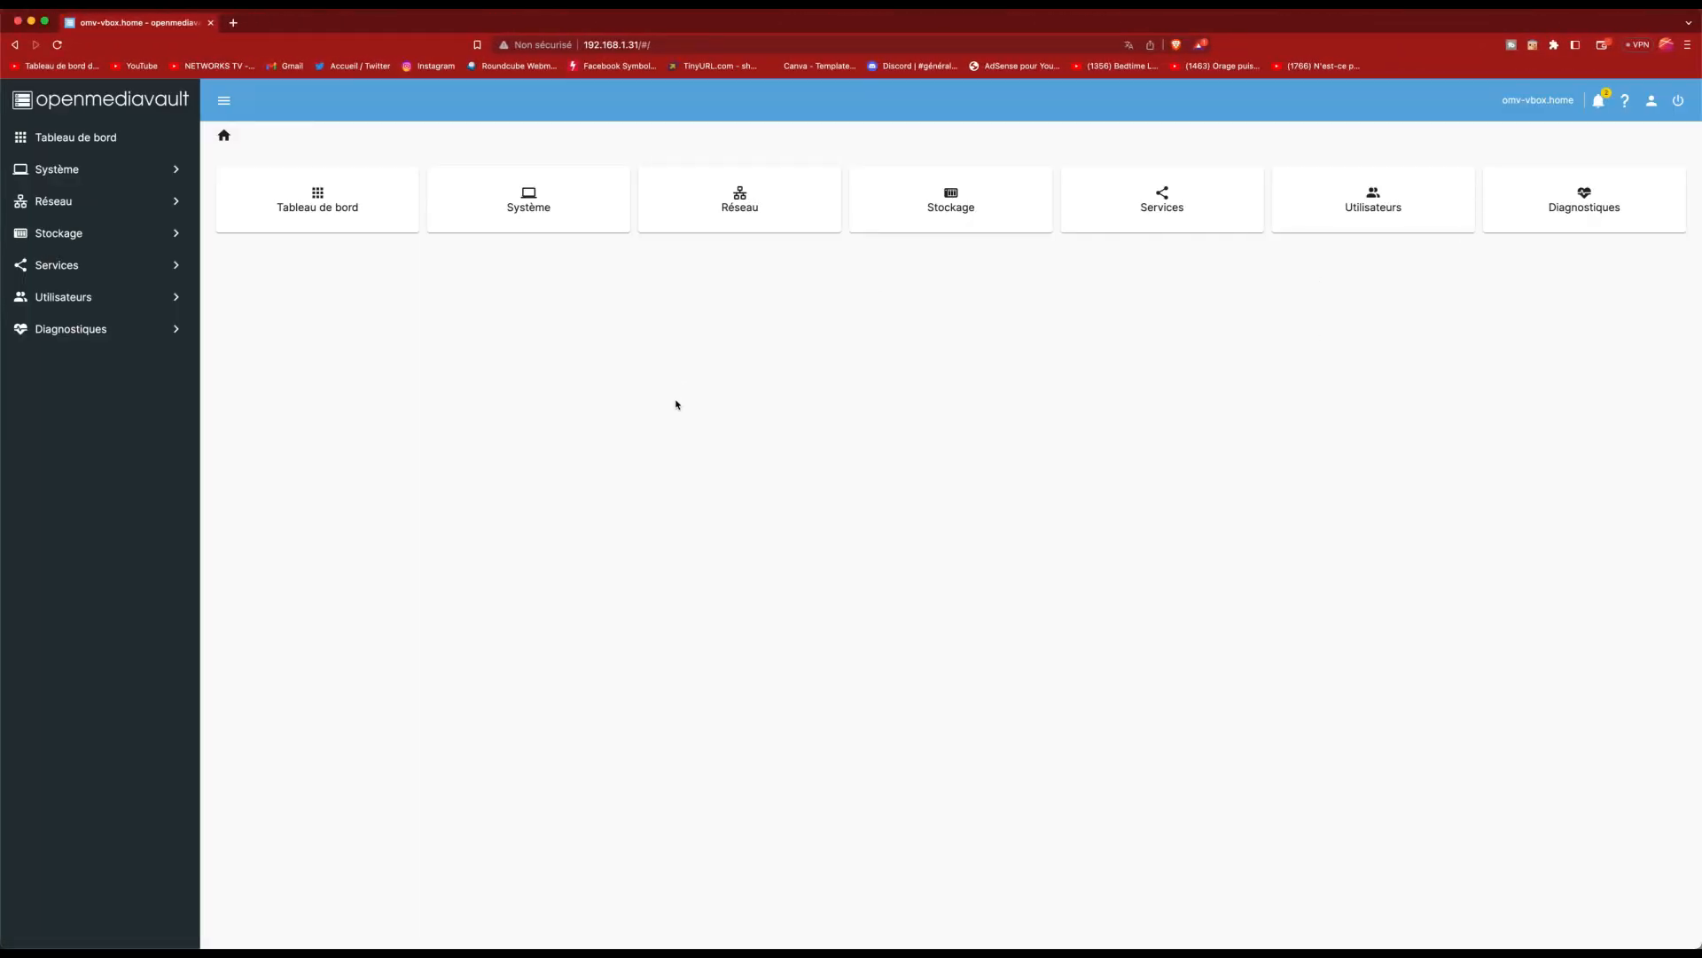
# Step: View openmediavault's Services > Compose > Volumes page listing portainer_data
pyautogui.click(180, 264)
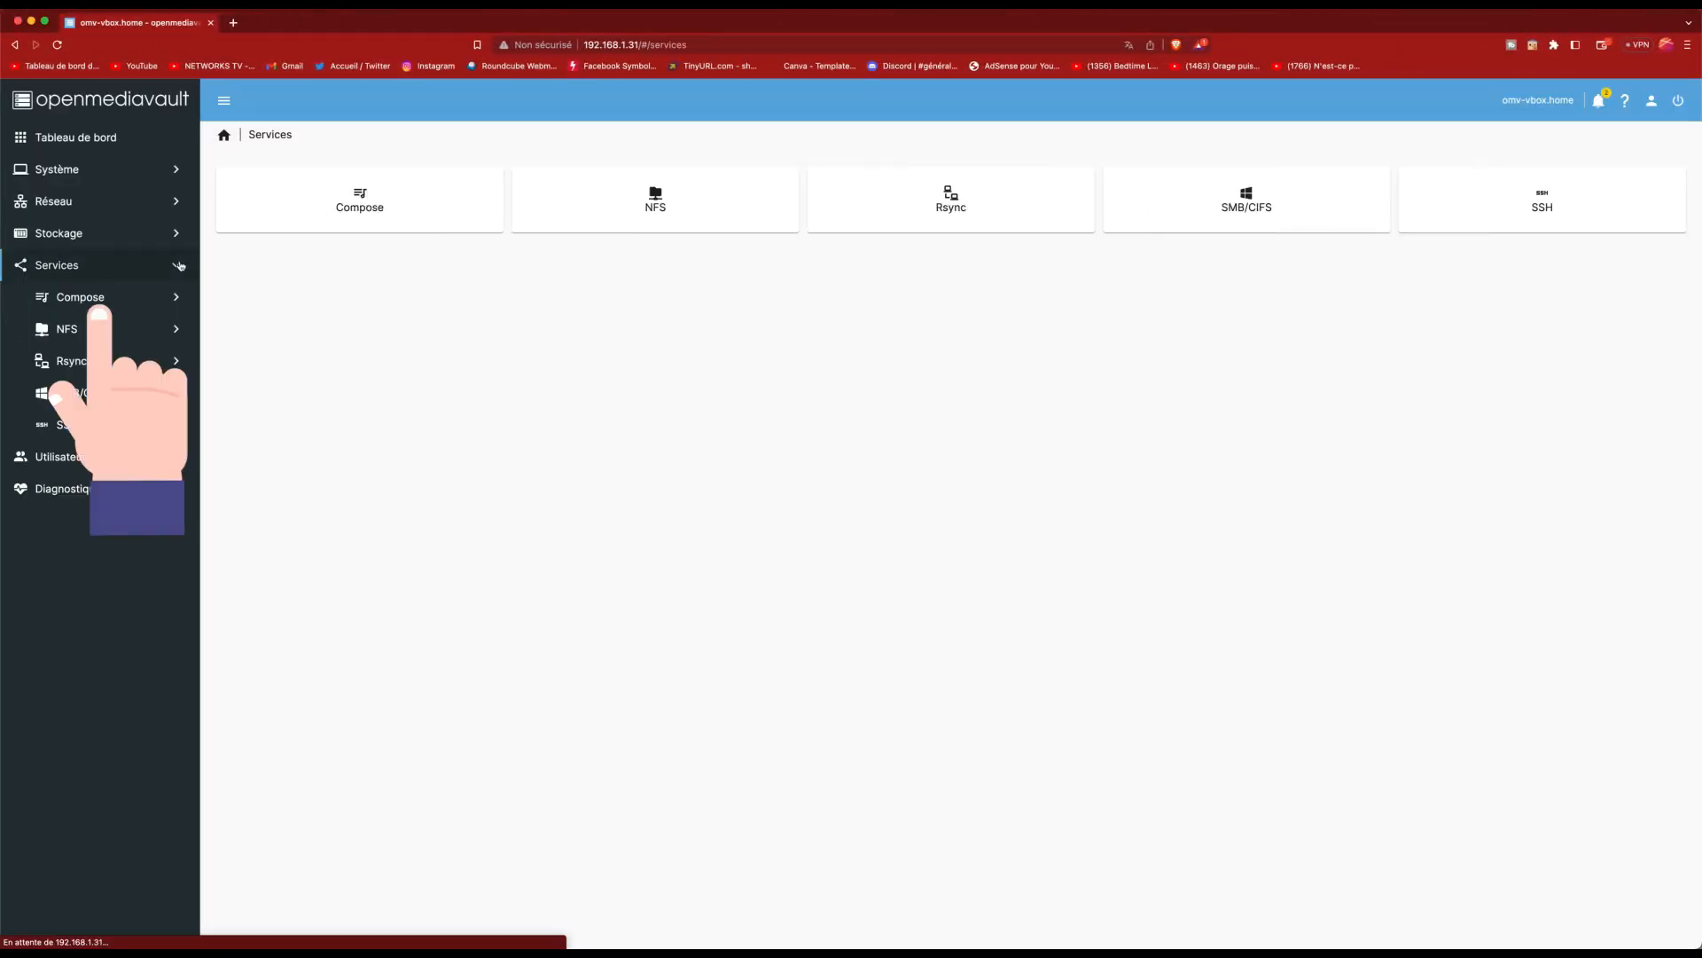
pyautogui.click(147, 302)
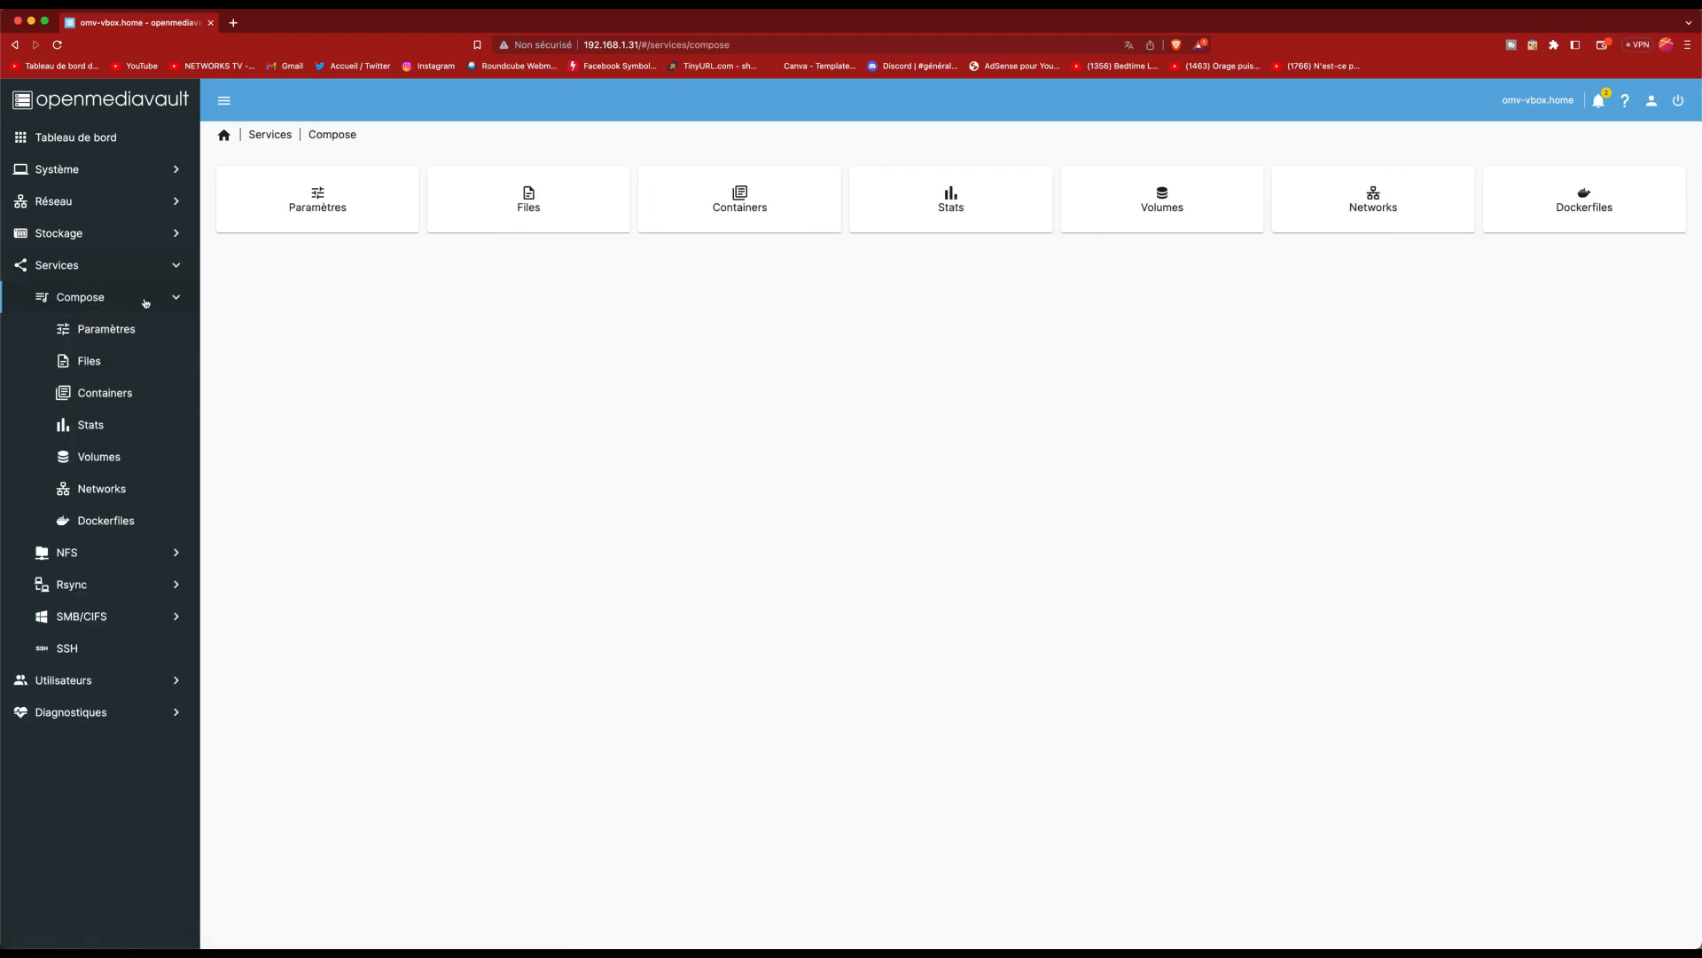
pyautogui.click(111, 457)
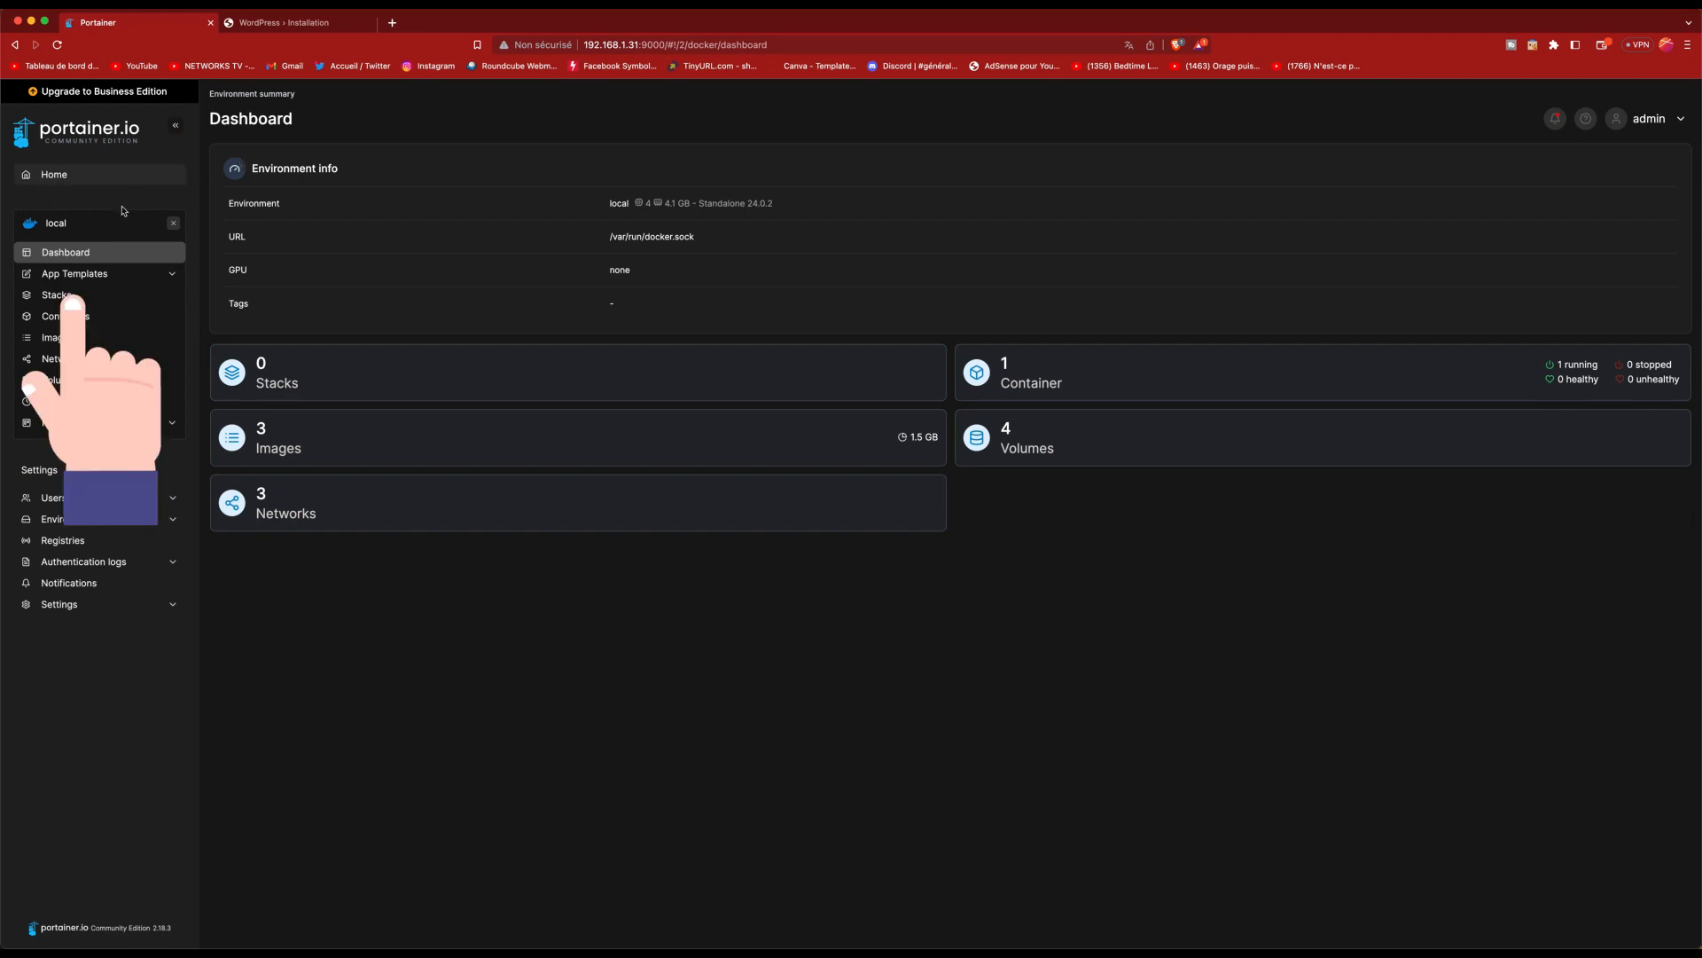
# Step: Search App Templates for 'wordpress' and open the WordPress template
pyautogui.click(108, 275)
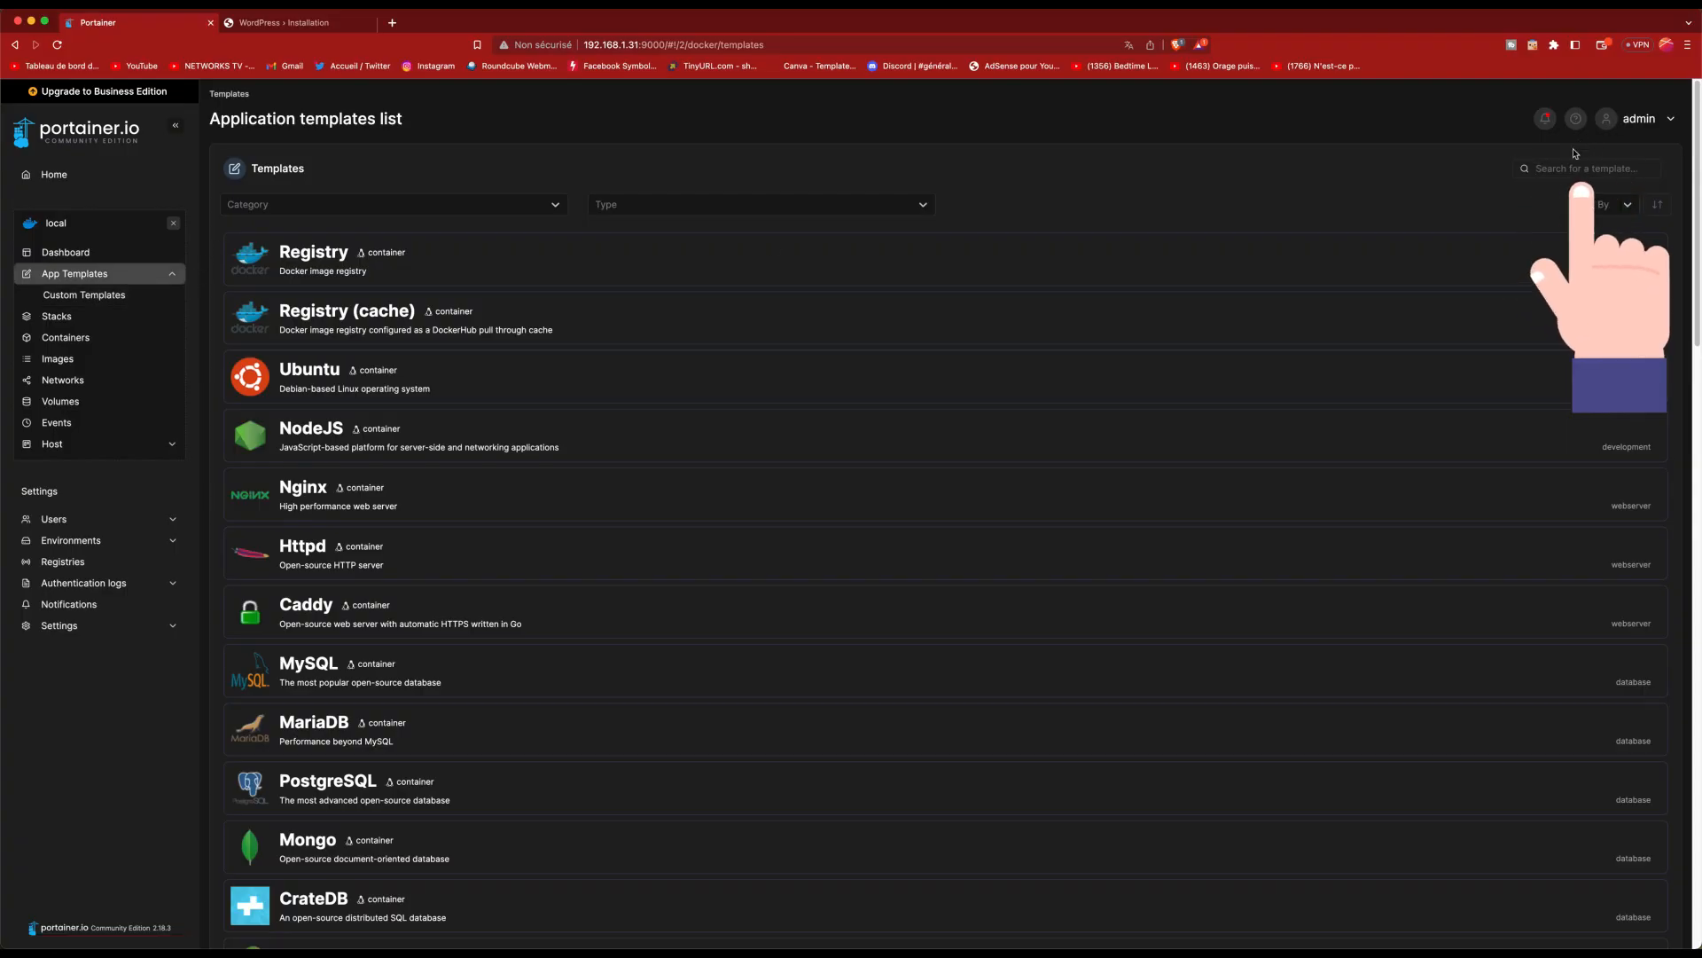
pyautogui.click(1568, 167)
pyautogui.write('wordpress')
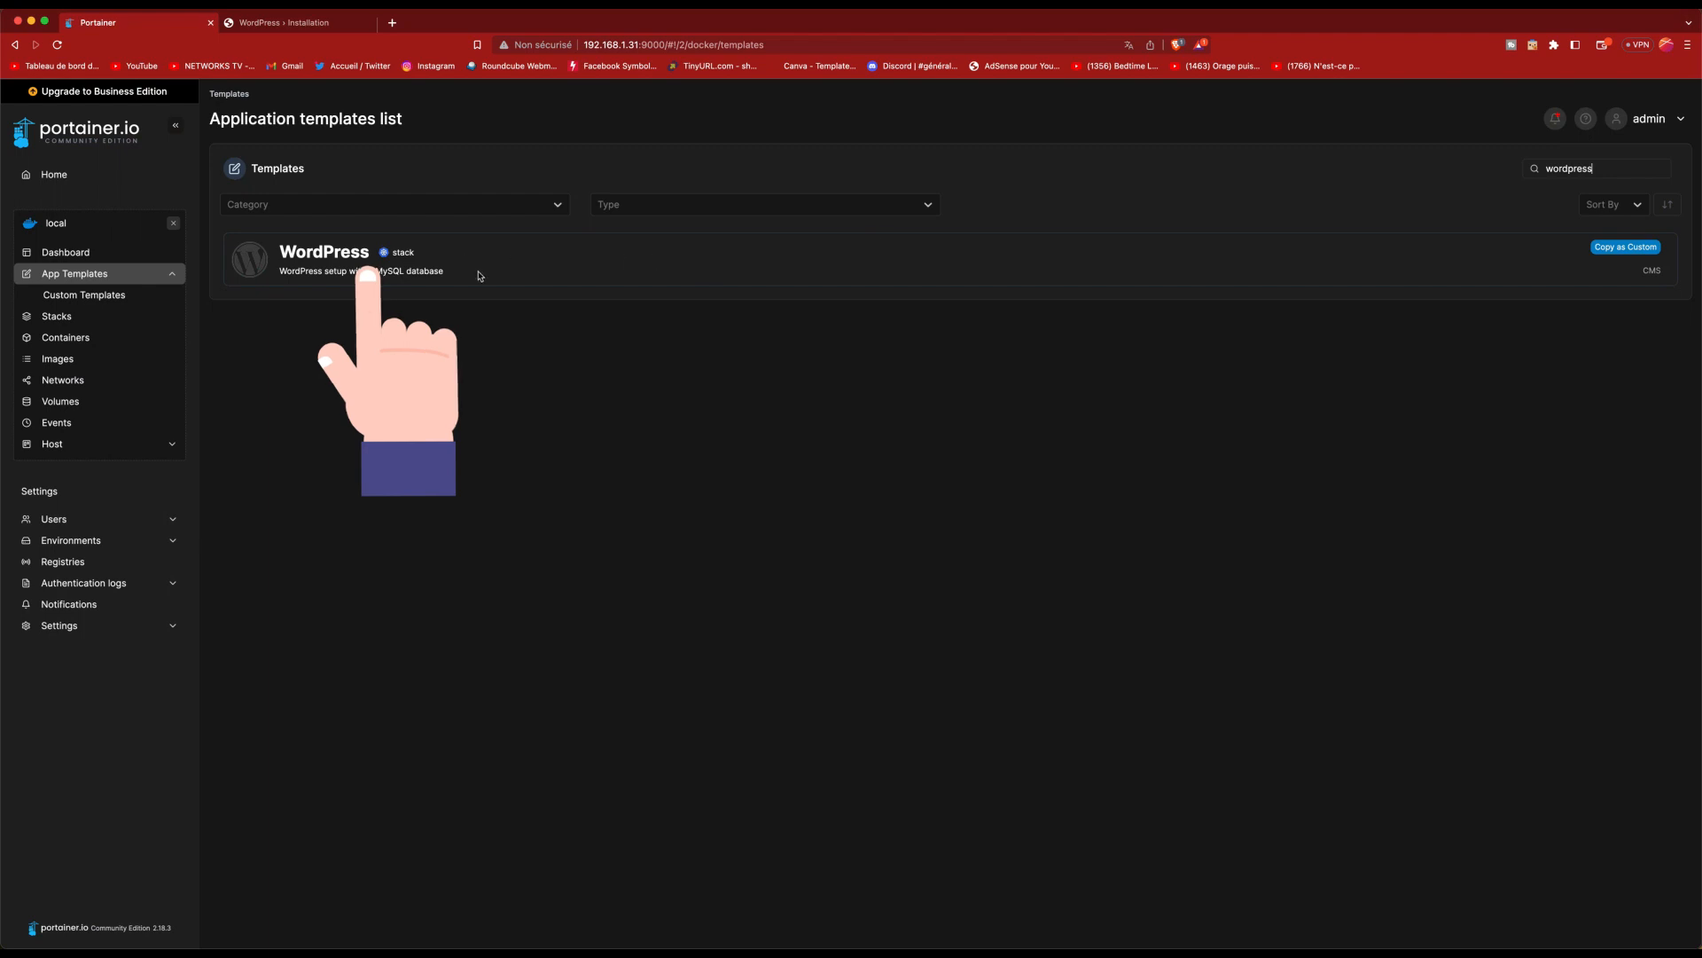
pyautogui.click(470, 276)
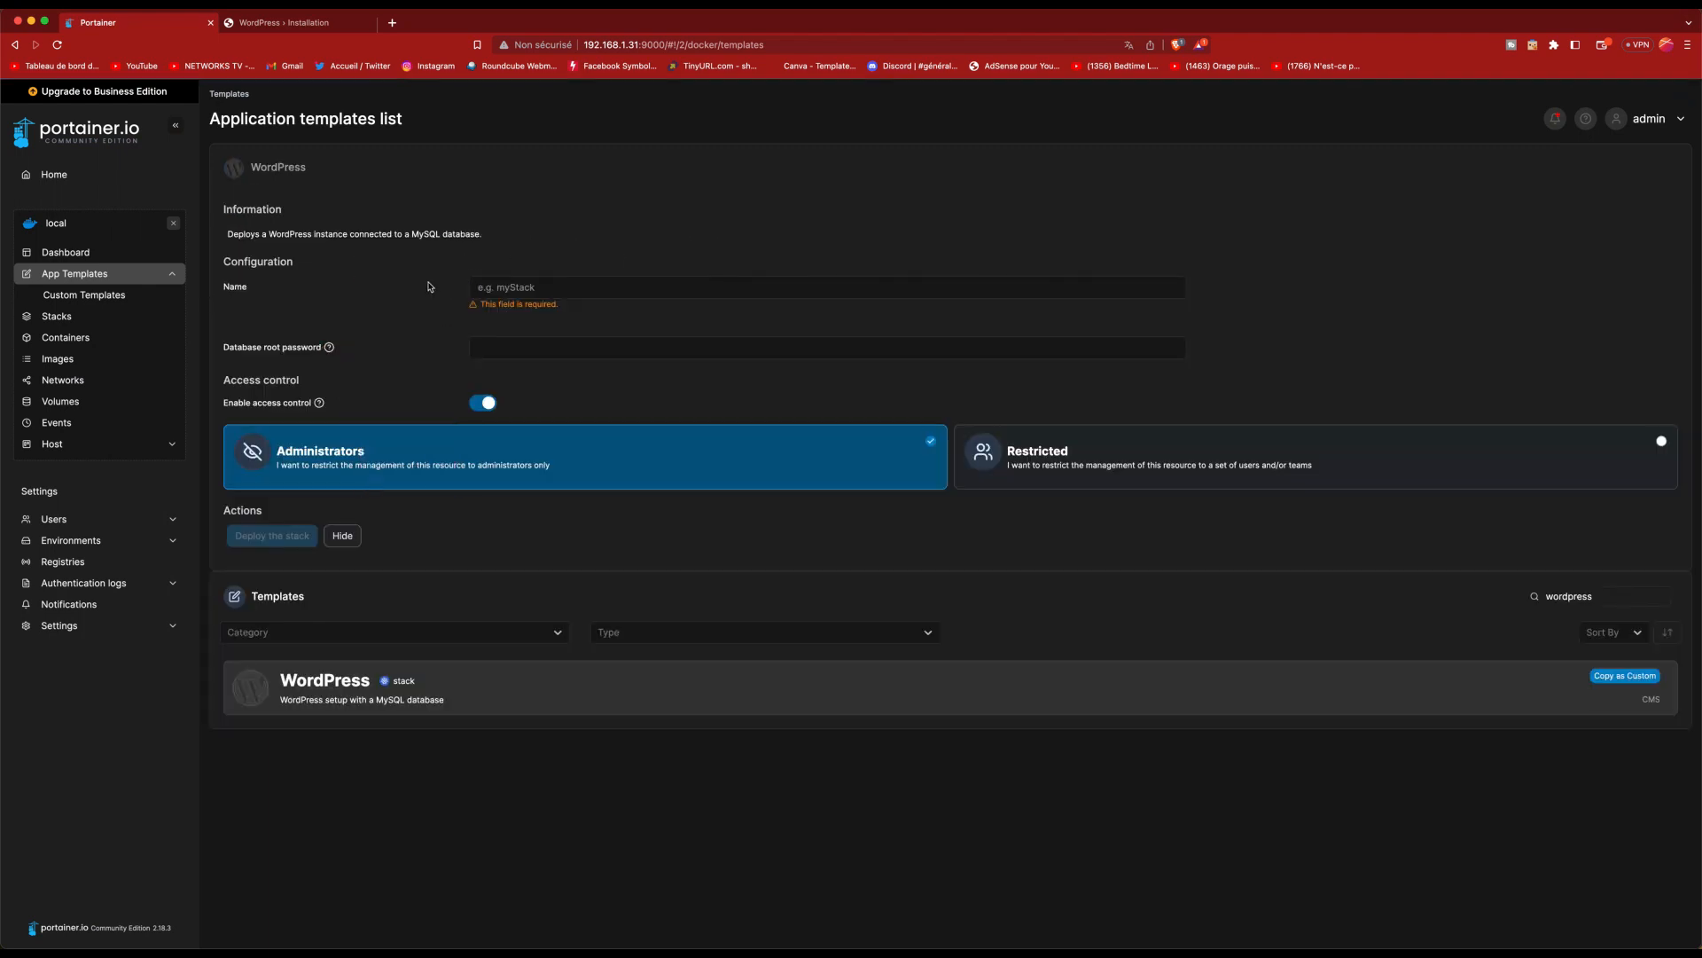
# Step: Name the stack 'wordpress', set a database root password, and deploy it
pyautogui.click(557, 289)
pyautogui.write('wor')
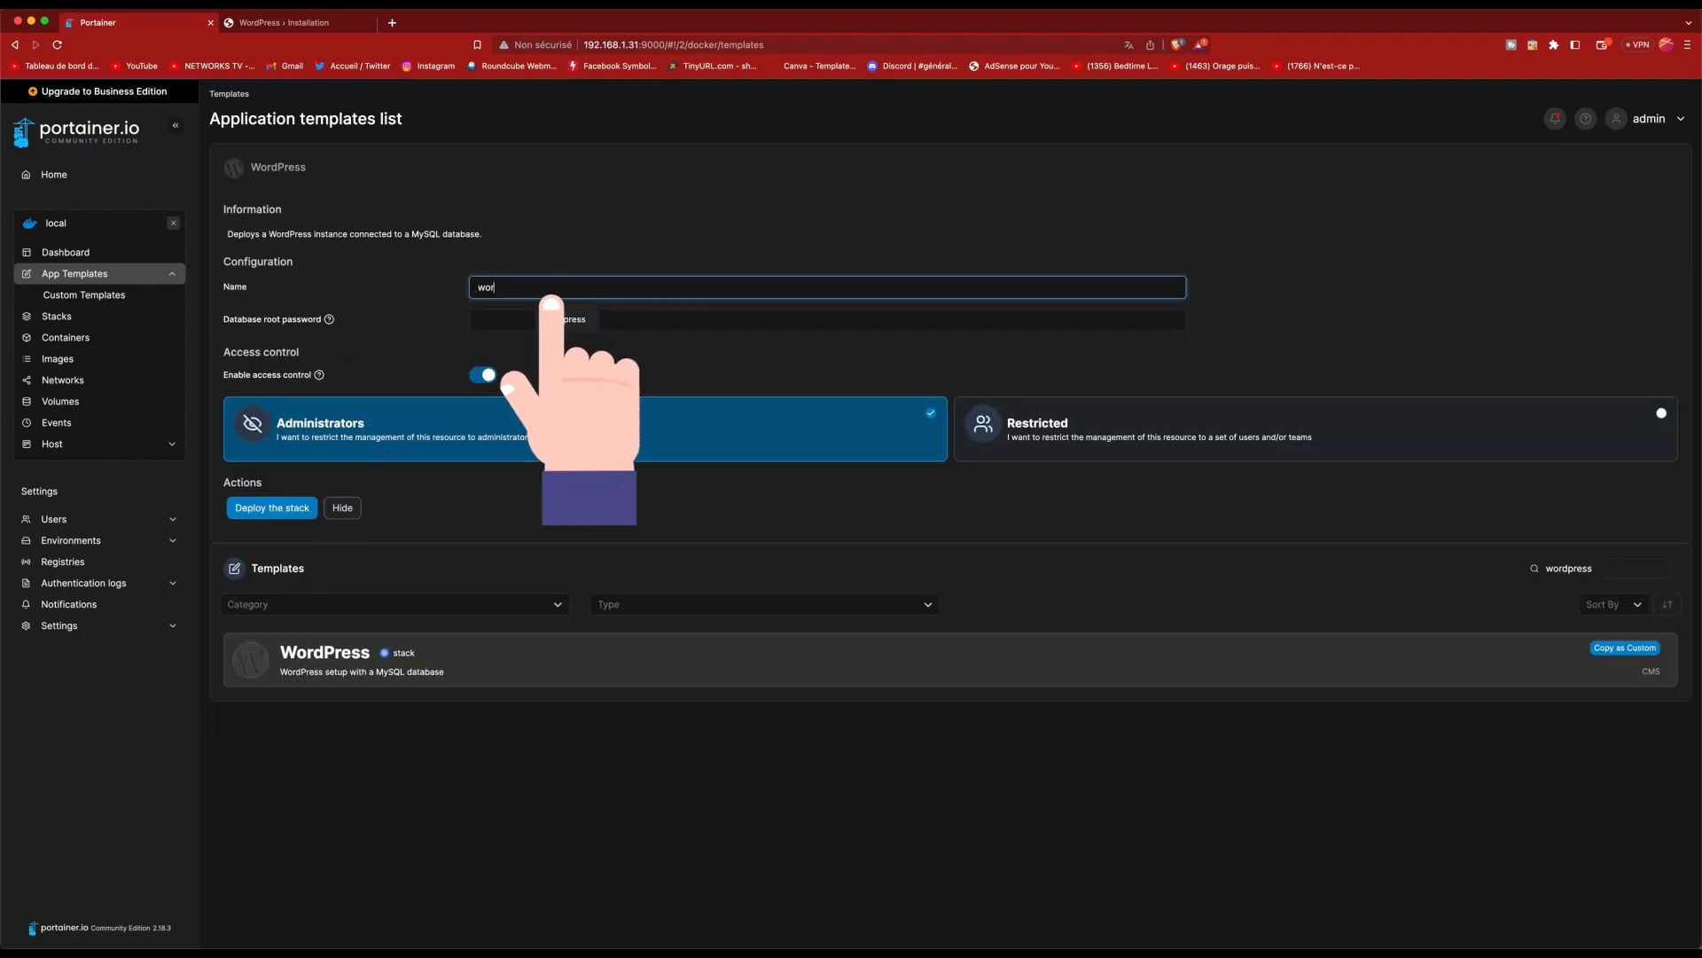
pyautogui.write('dpress')
pyautogui.click(505, 319)
pyautogui.write('openmediava')
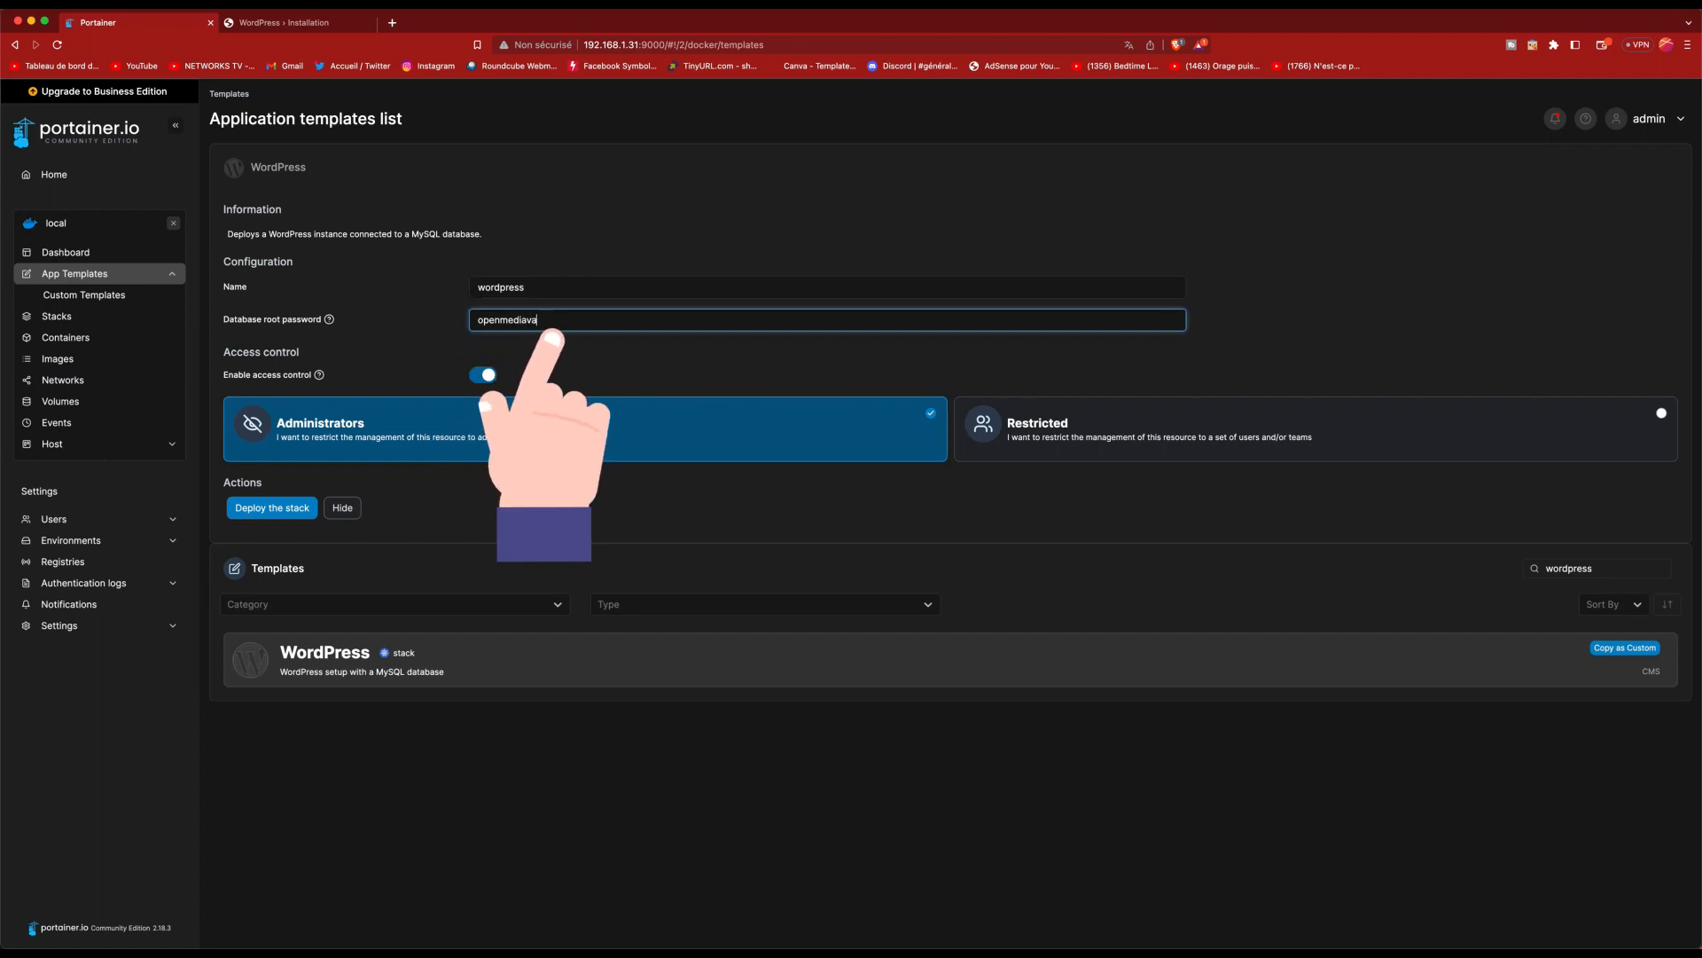
pyautogui.write('ult')
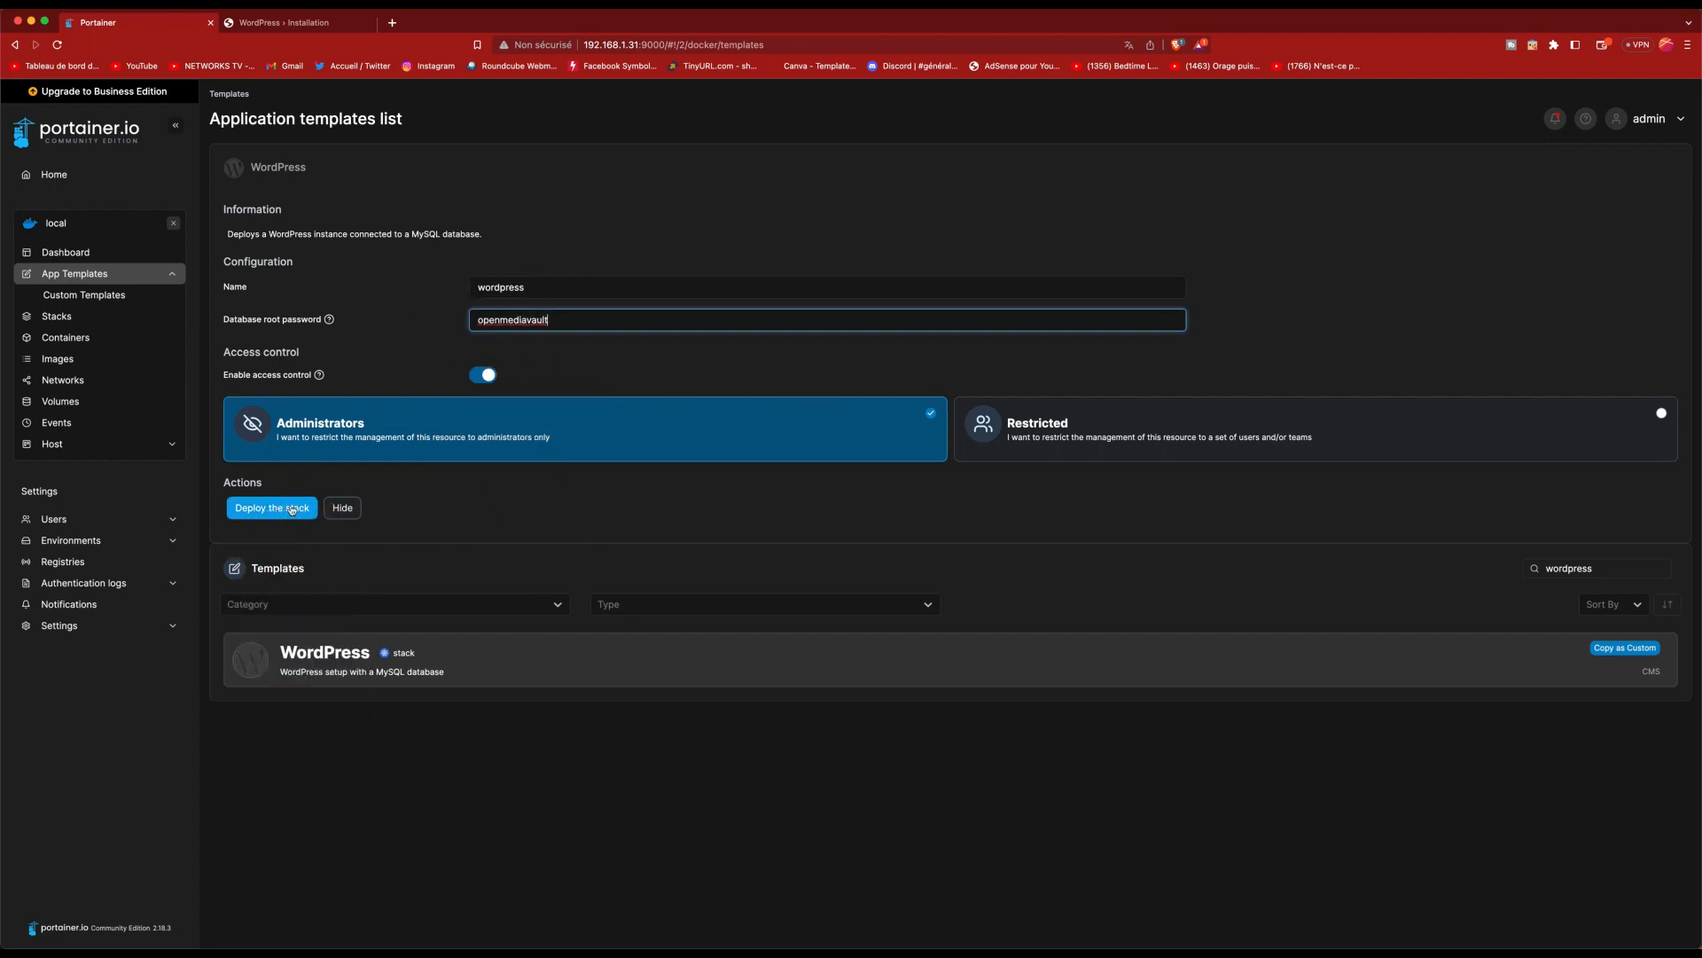
pyautogui.click(274, 509)
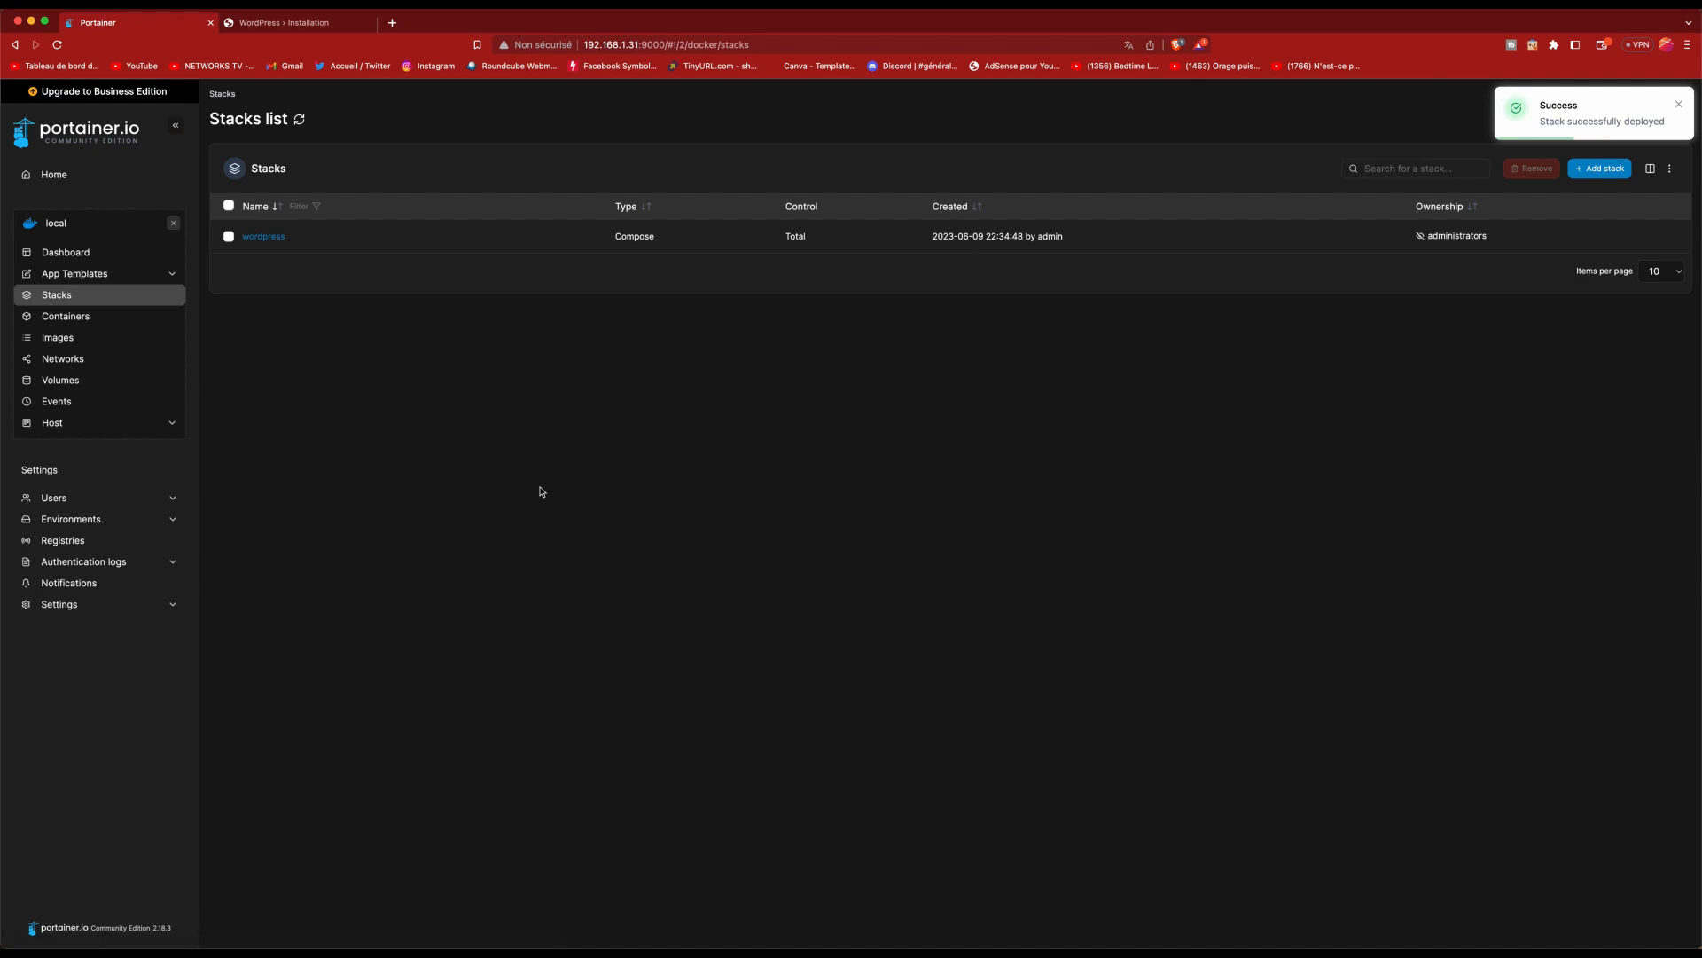
# Step: Check the containers' published ports, then load 192.168.1.31:32770 in a new browser tab
pyautogui.click(65, 315)
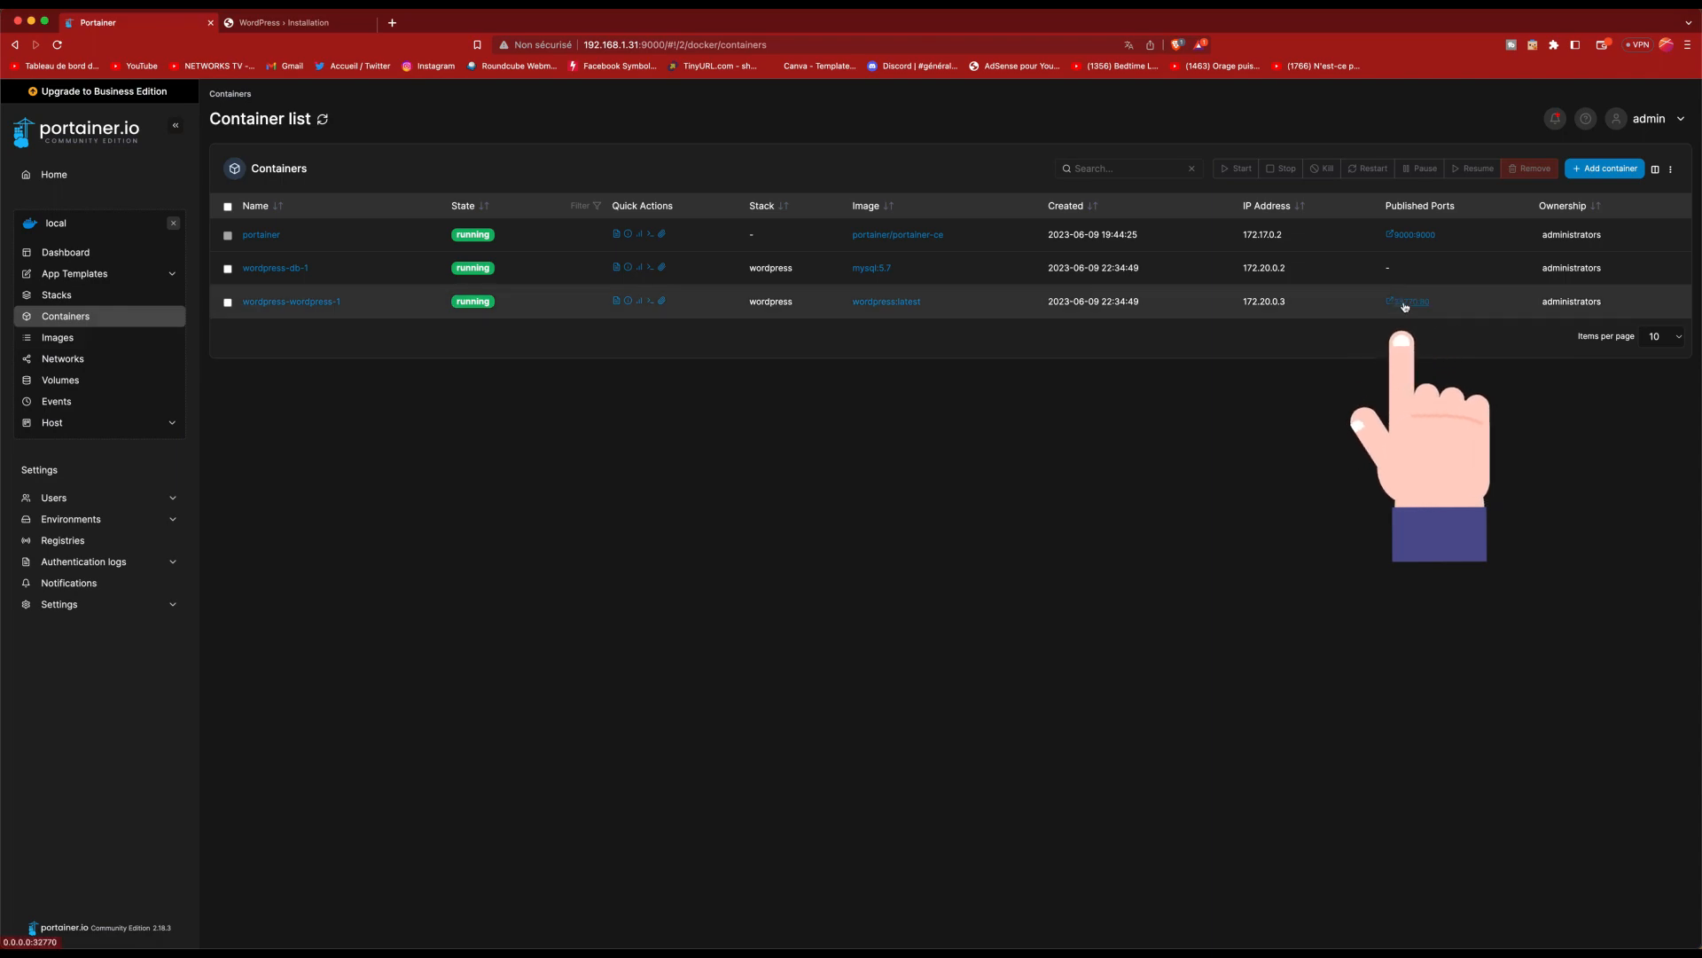
pyautogui.press('super+t')
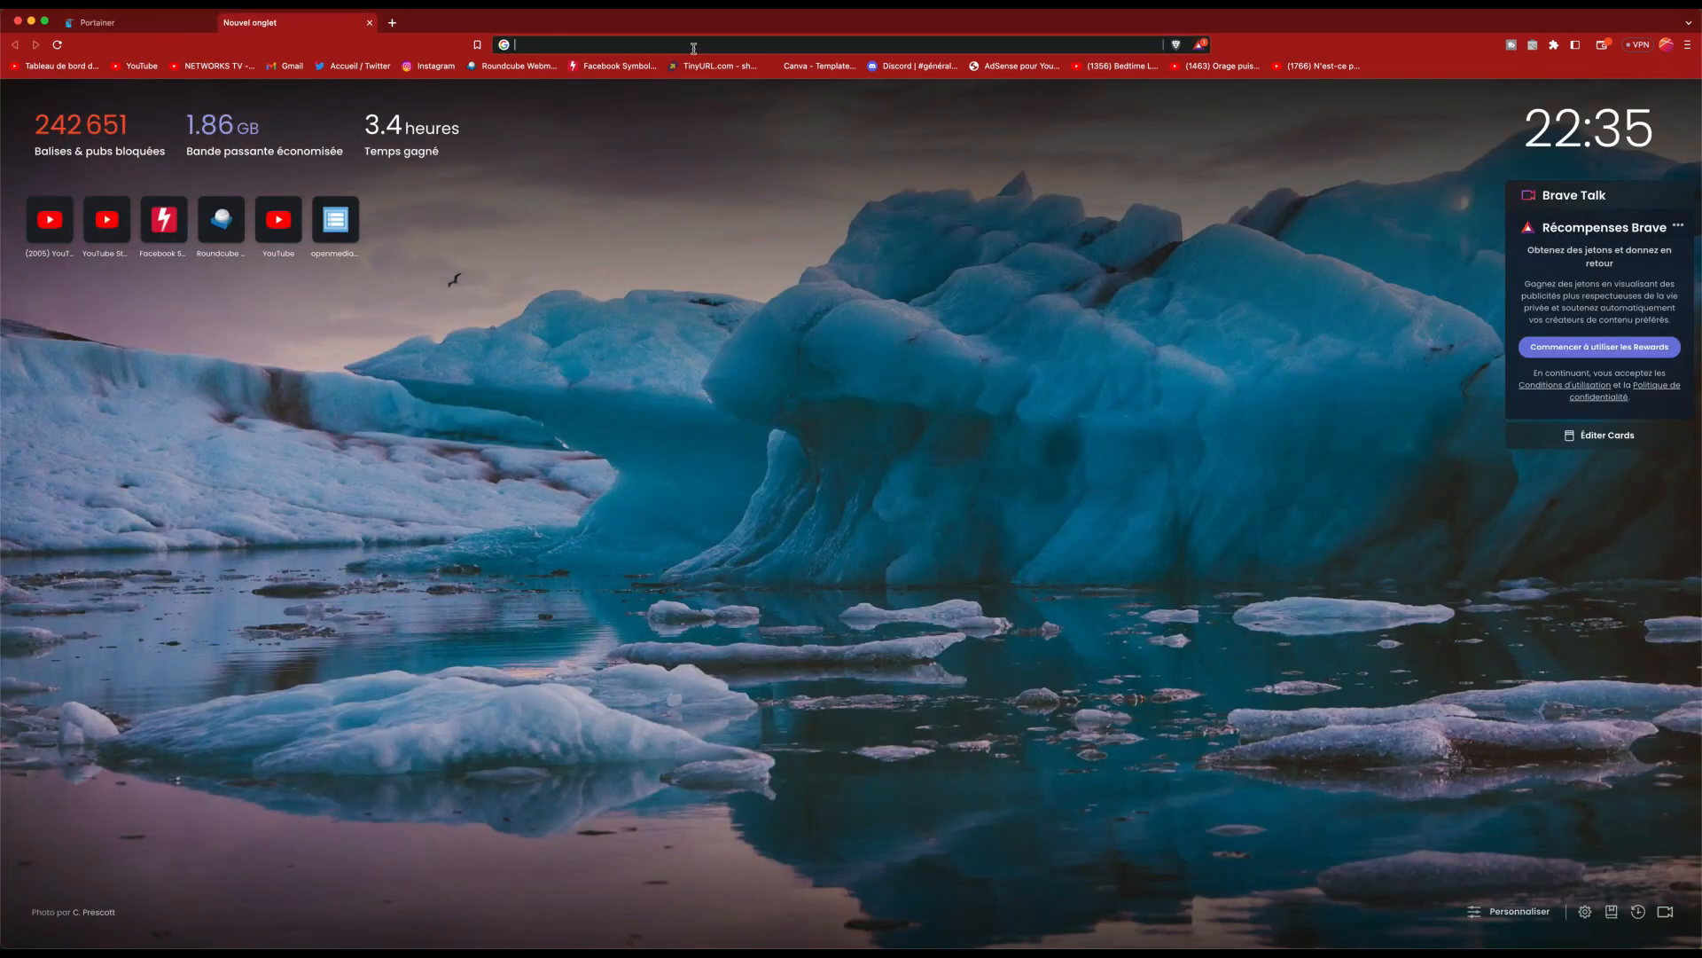
pyautogui.write('192.168.1.31:9')
pyautogui.press('BackSpace')
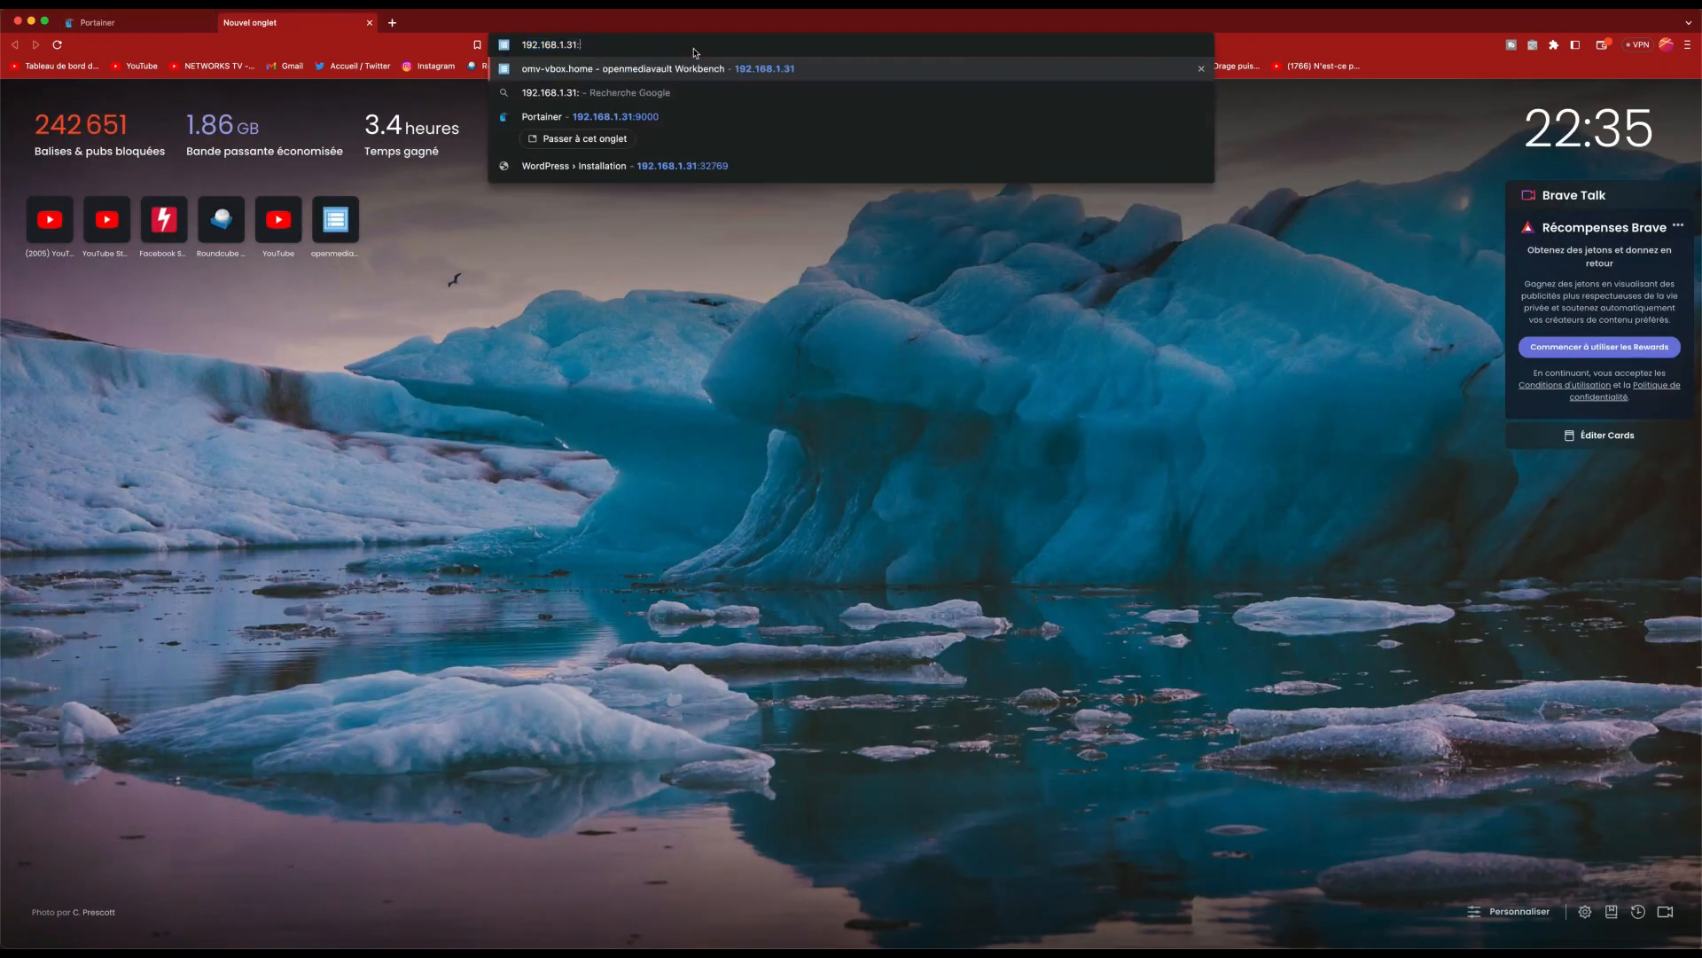
pyautogui.write('327')
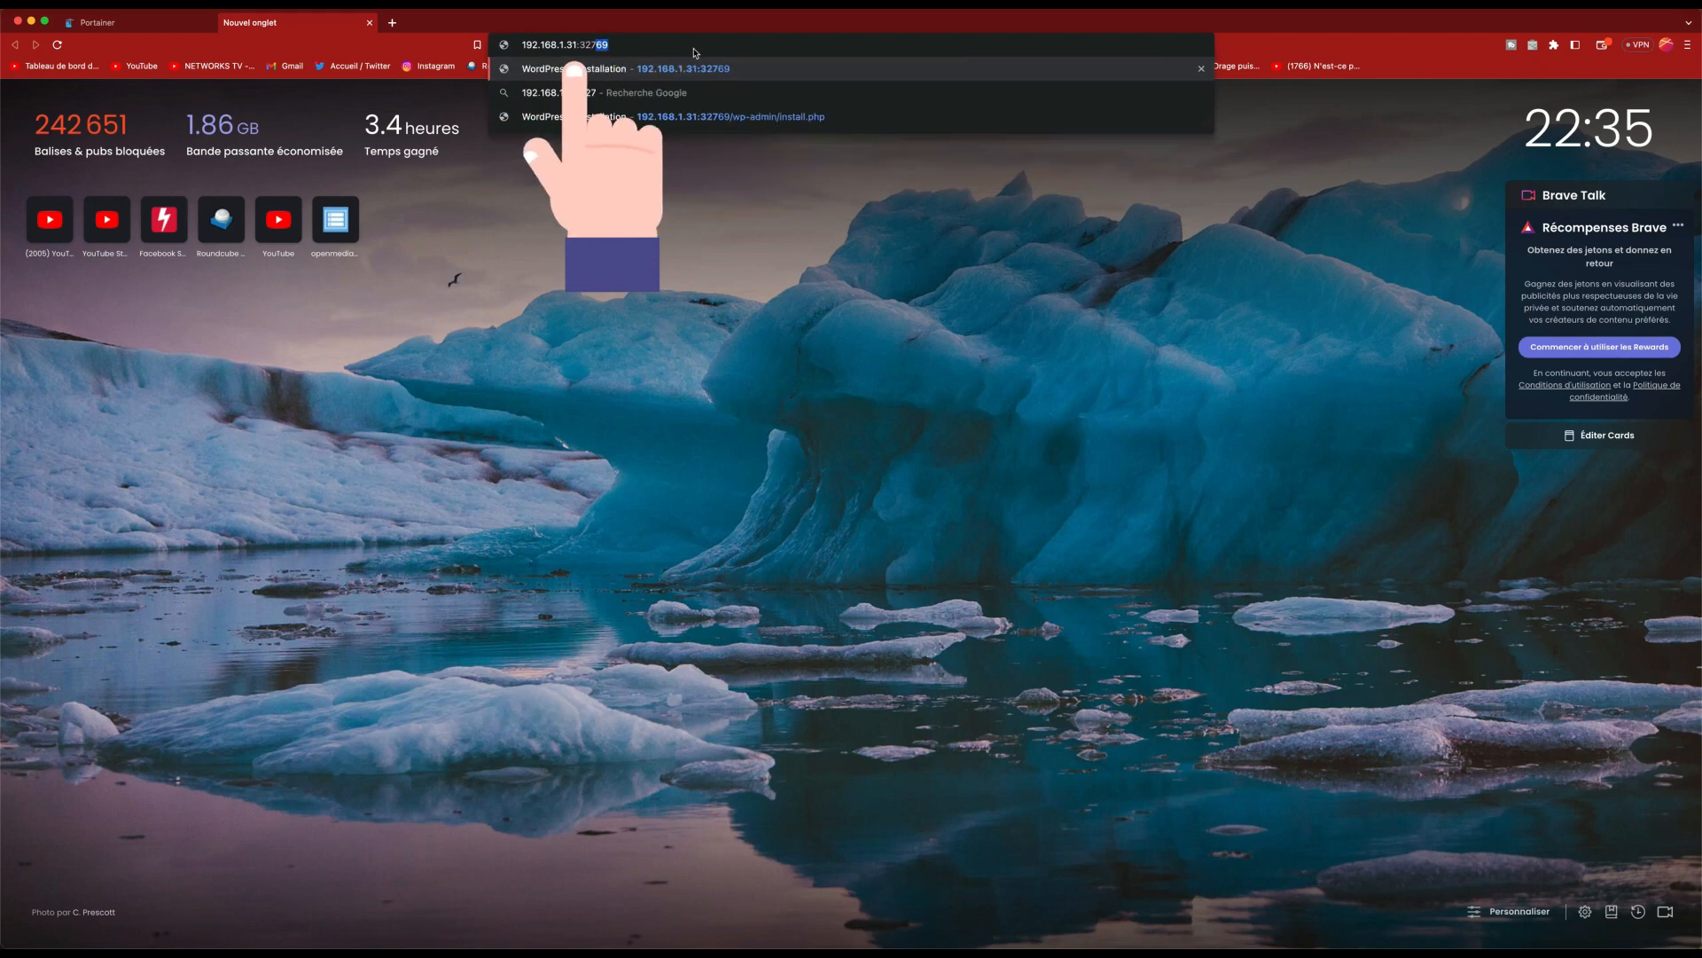
pyautogui.write('70')
pyautogui.press('Return')
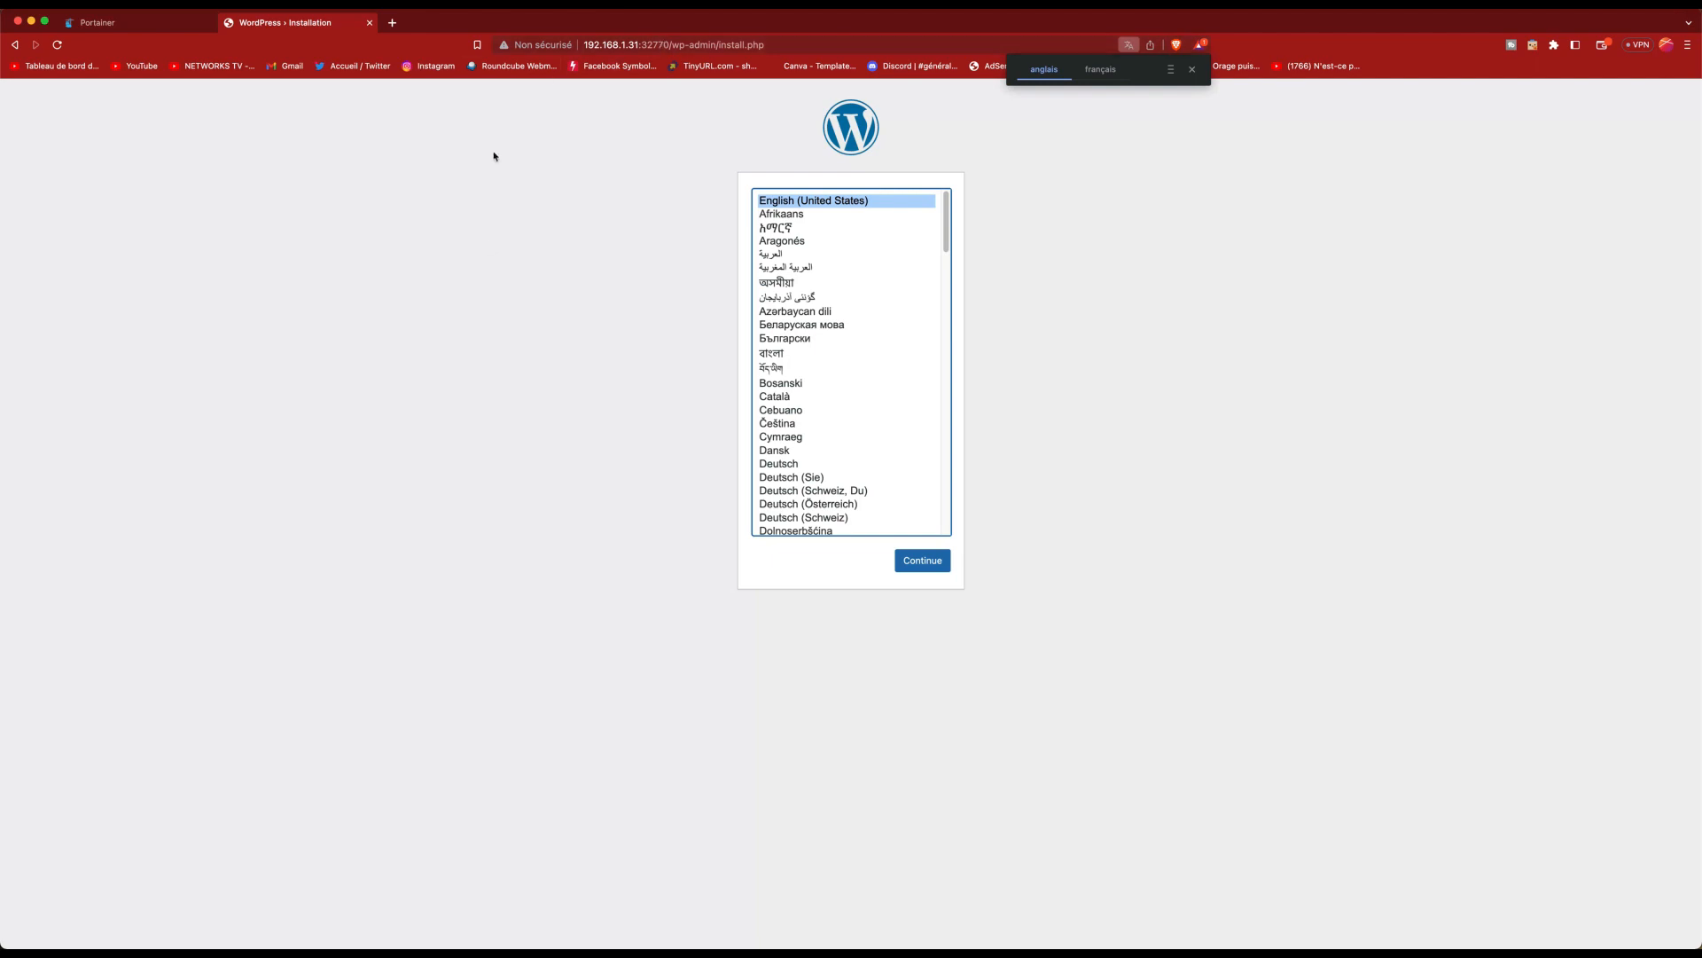
# Step: Install WordPress in Français with site title Test, save the password, and continue to login
pyautogui.scroll(-5, 817, 414)
pyautogui.scroll(-5, 817, 414)
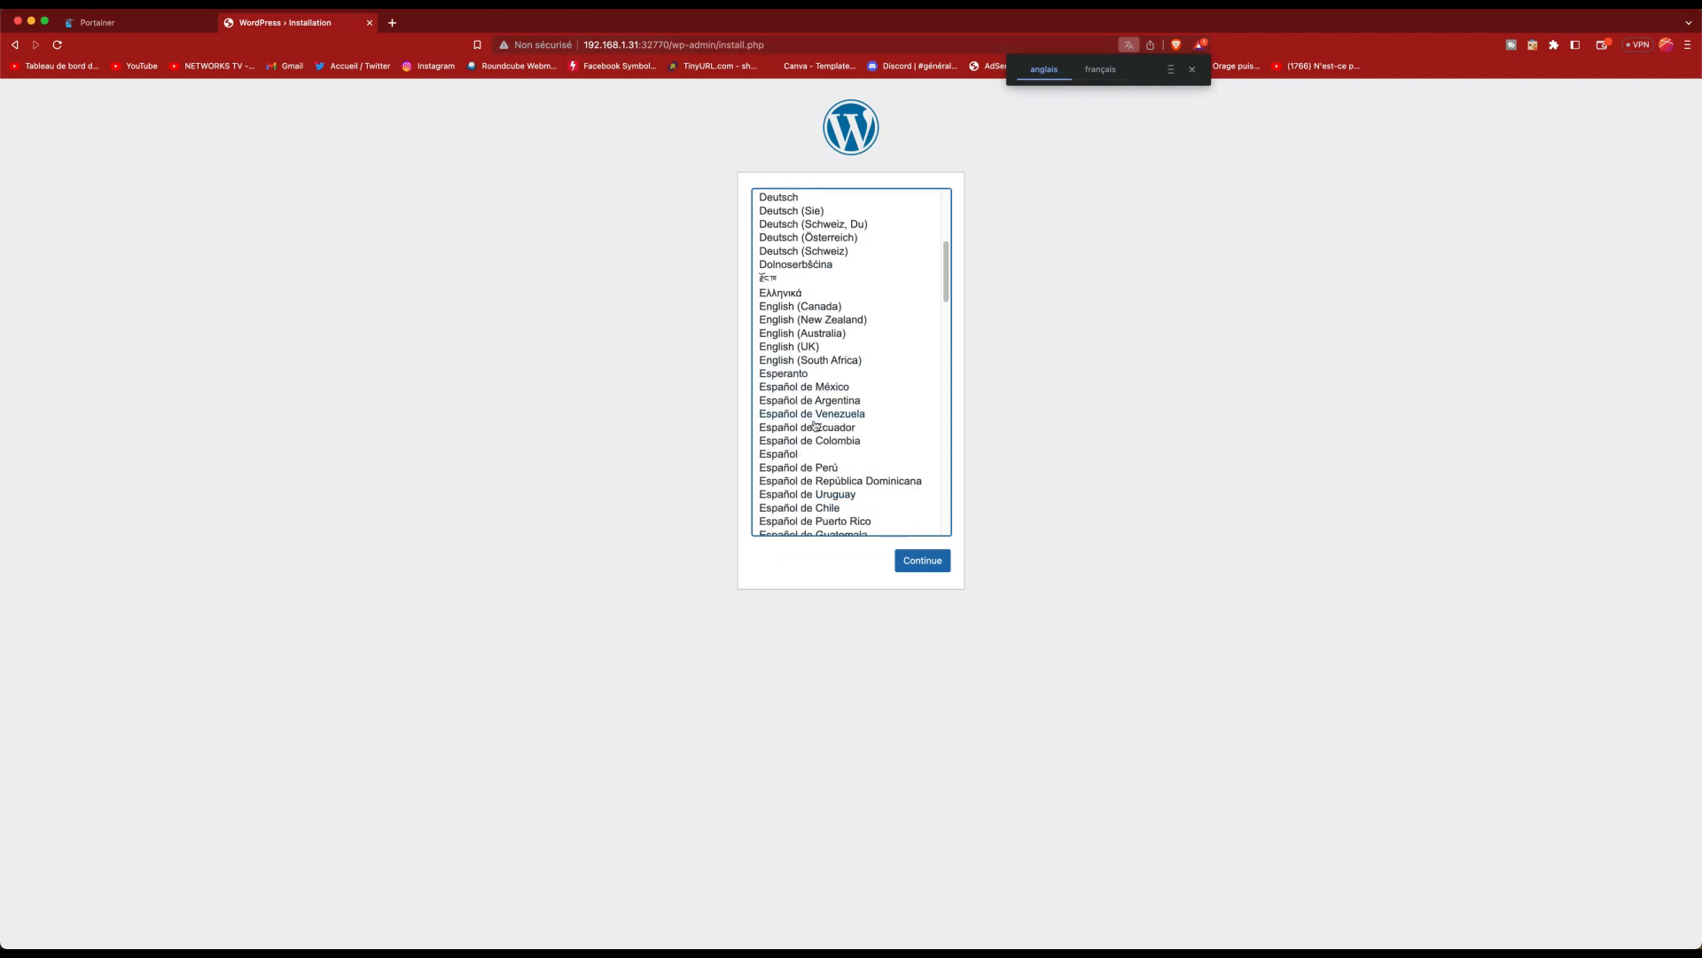
pyautogui.doubleClick(811, 477)
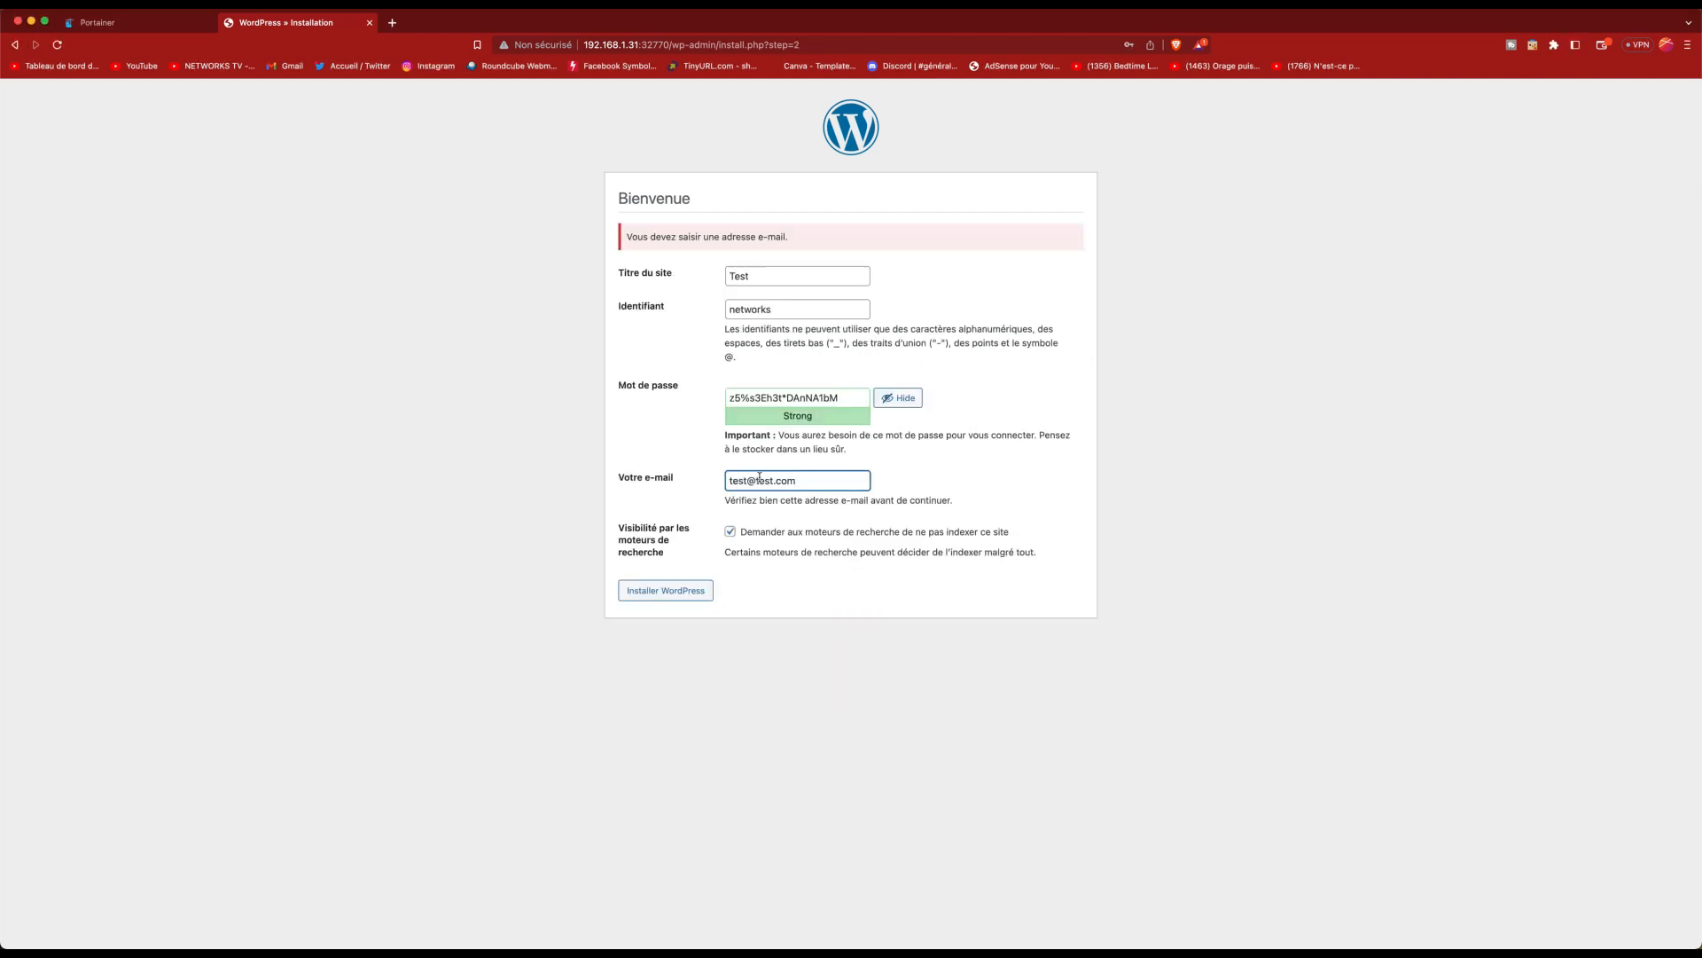
pyautogui.click(693, 591)
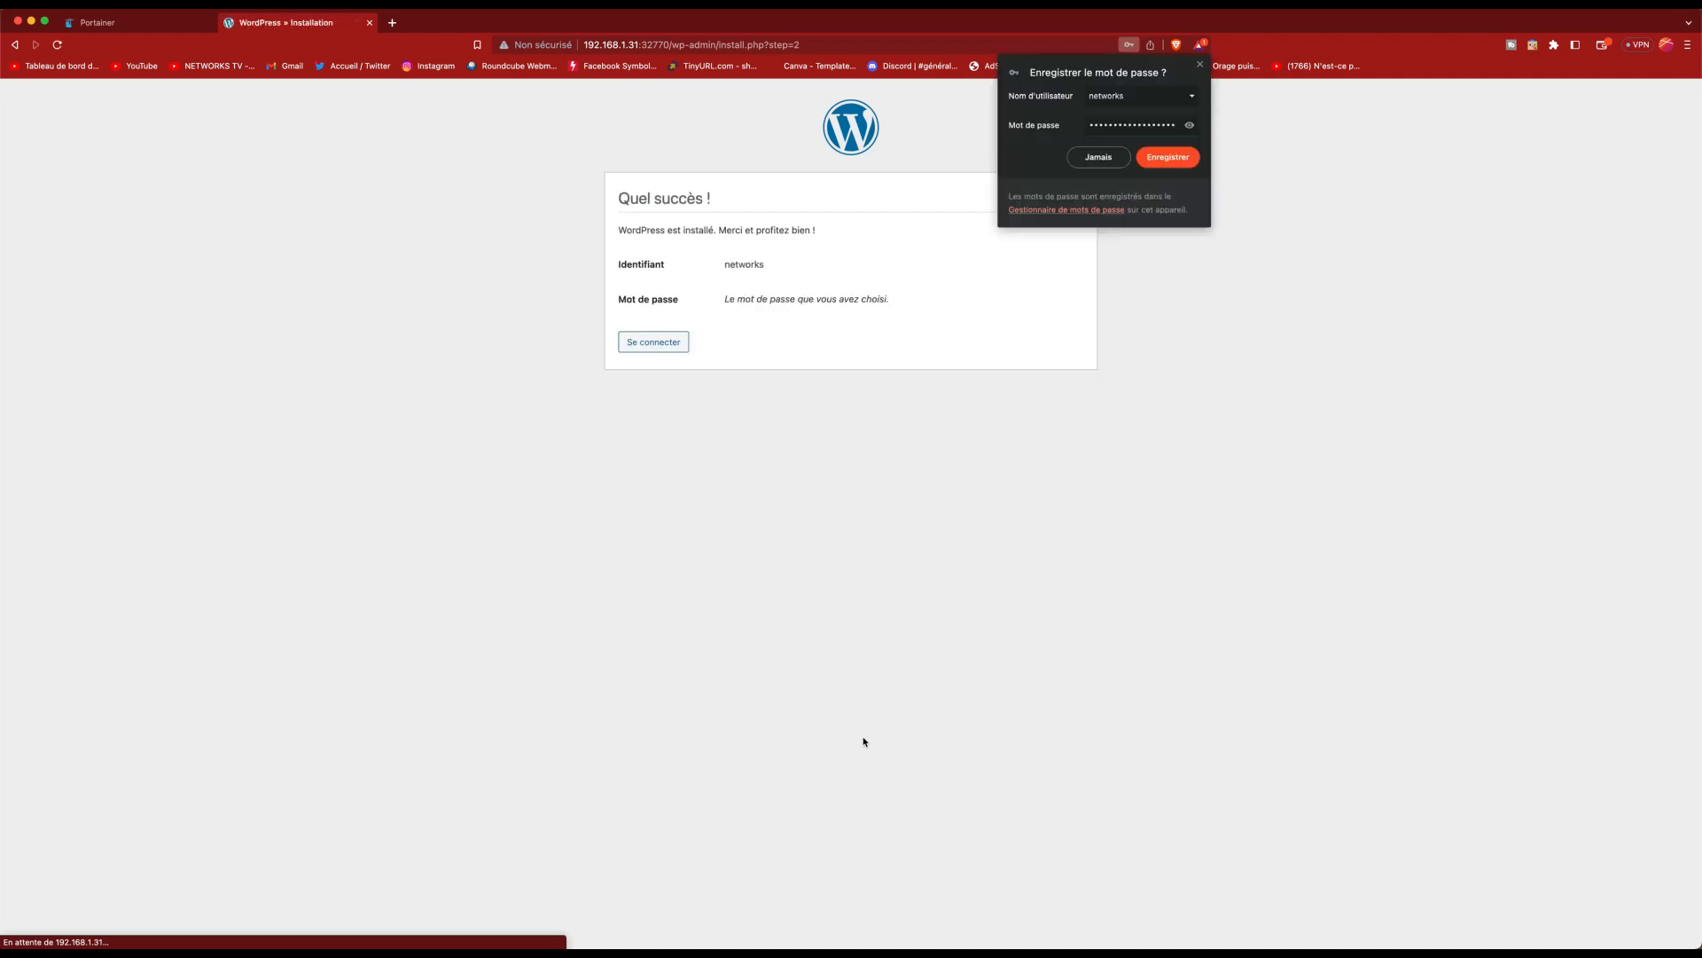
pyautogui.click(1171, 160)
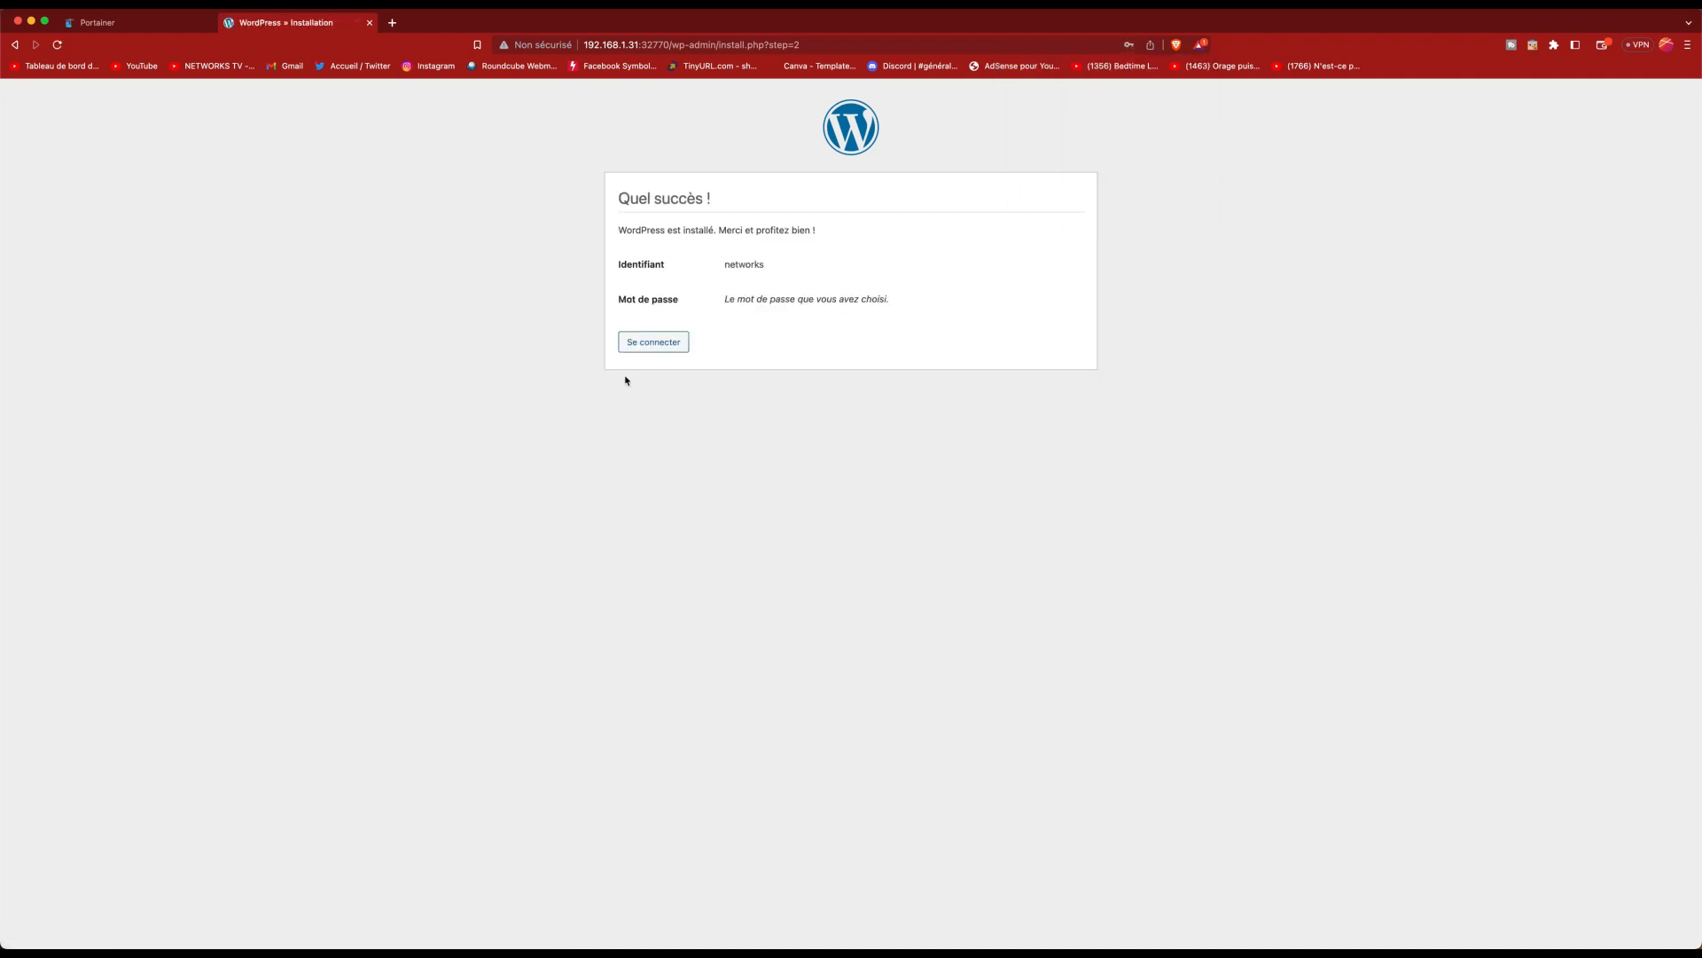
pyautogui.click(640, 347)
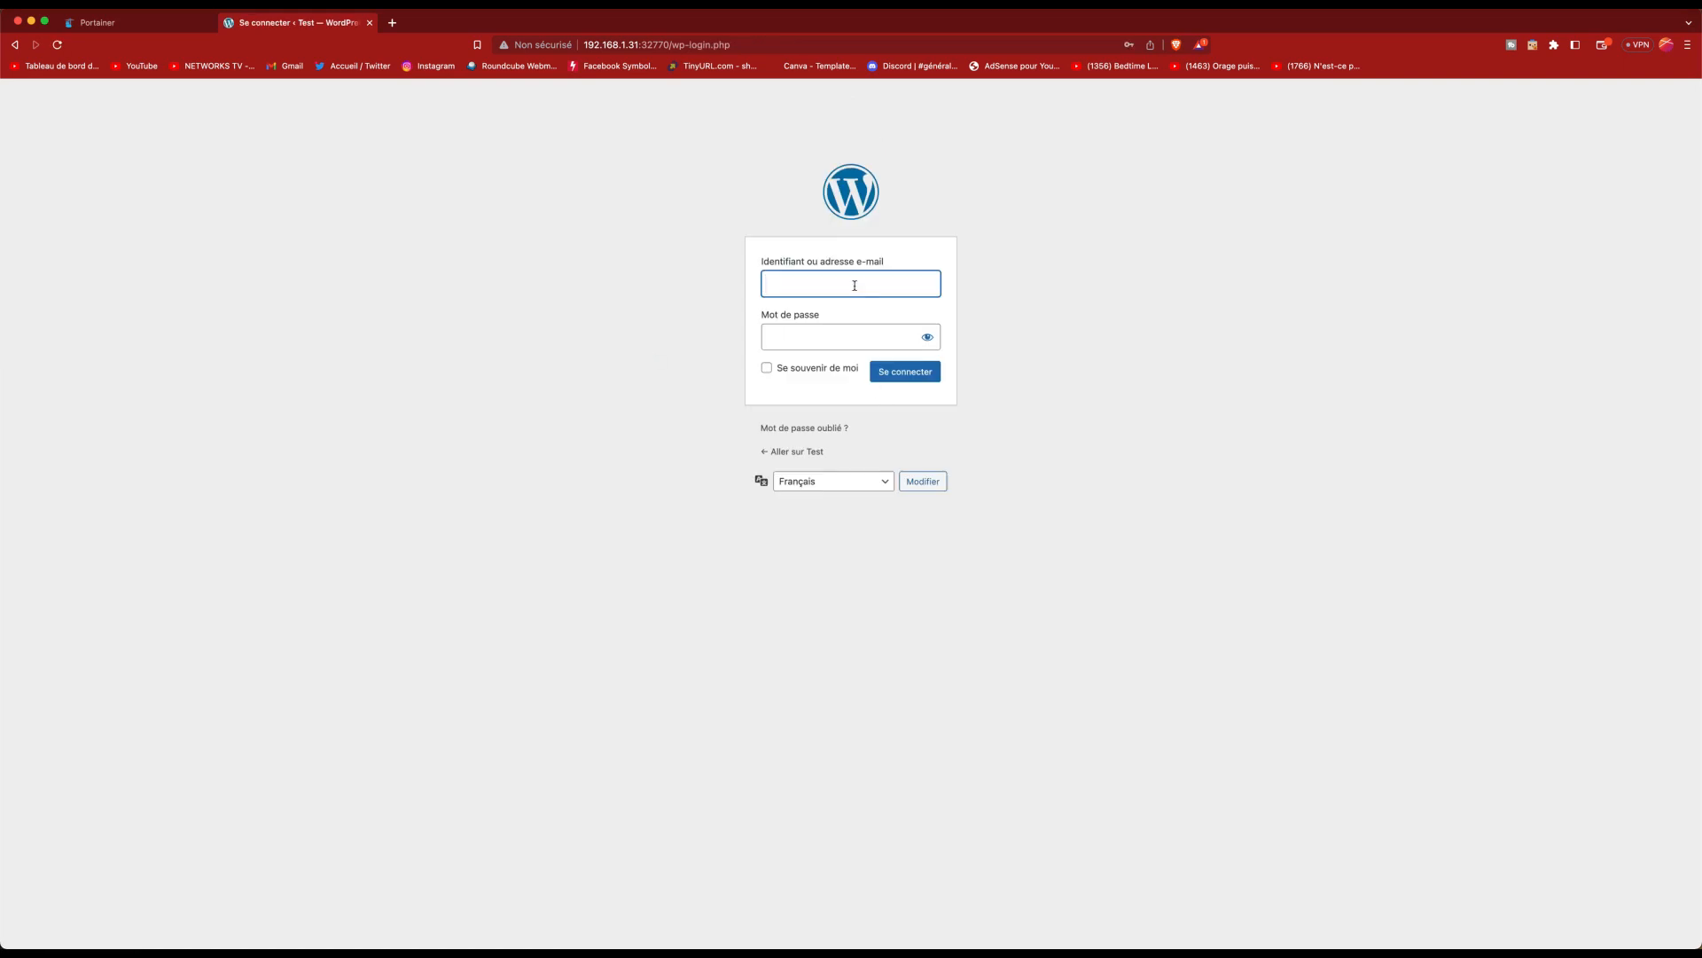
# Step: Log in with the saved credentials, with Se souvenir de moi ticked
pyautogui.click(869, 295)
pyautogui.click(873, 330)
pyautogui.click(814, 371)
pyautogui.click(909, 376)
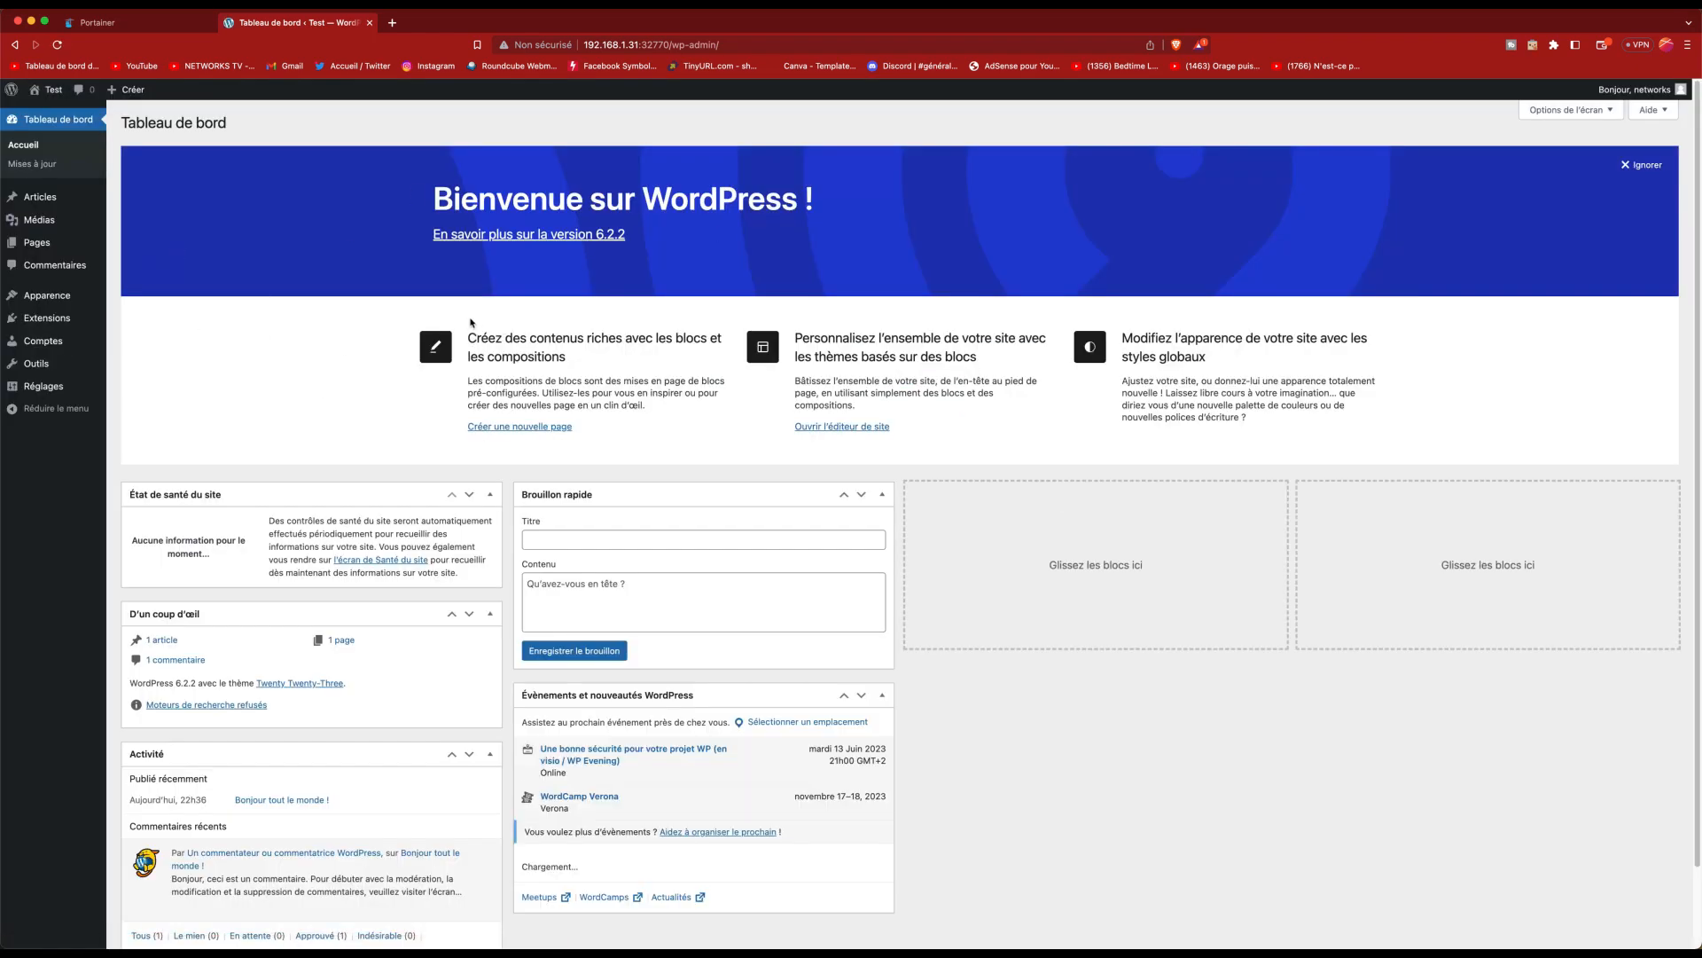
# Step: View the public site in a new tab, then go to Apparence > Thèmes
pyautogui.rightClick(59, 114)
pyautogui.click(106, 125)
pyautogui.click(422, 25)
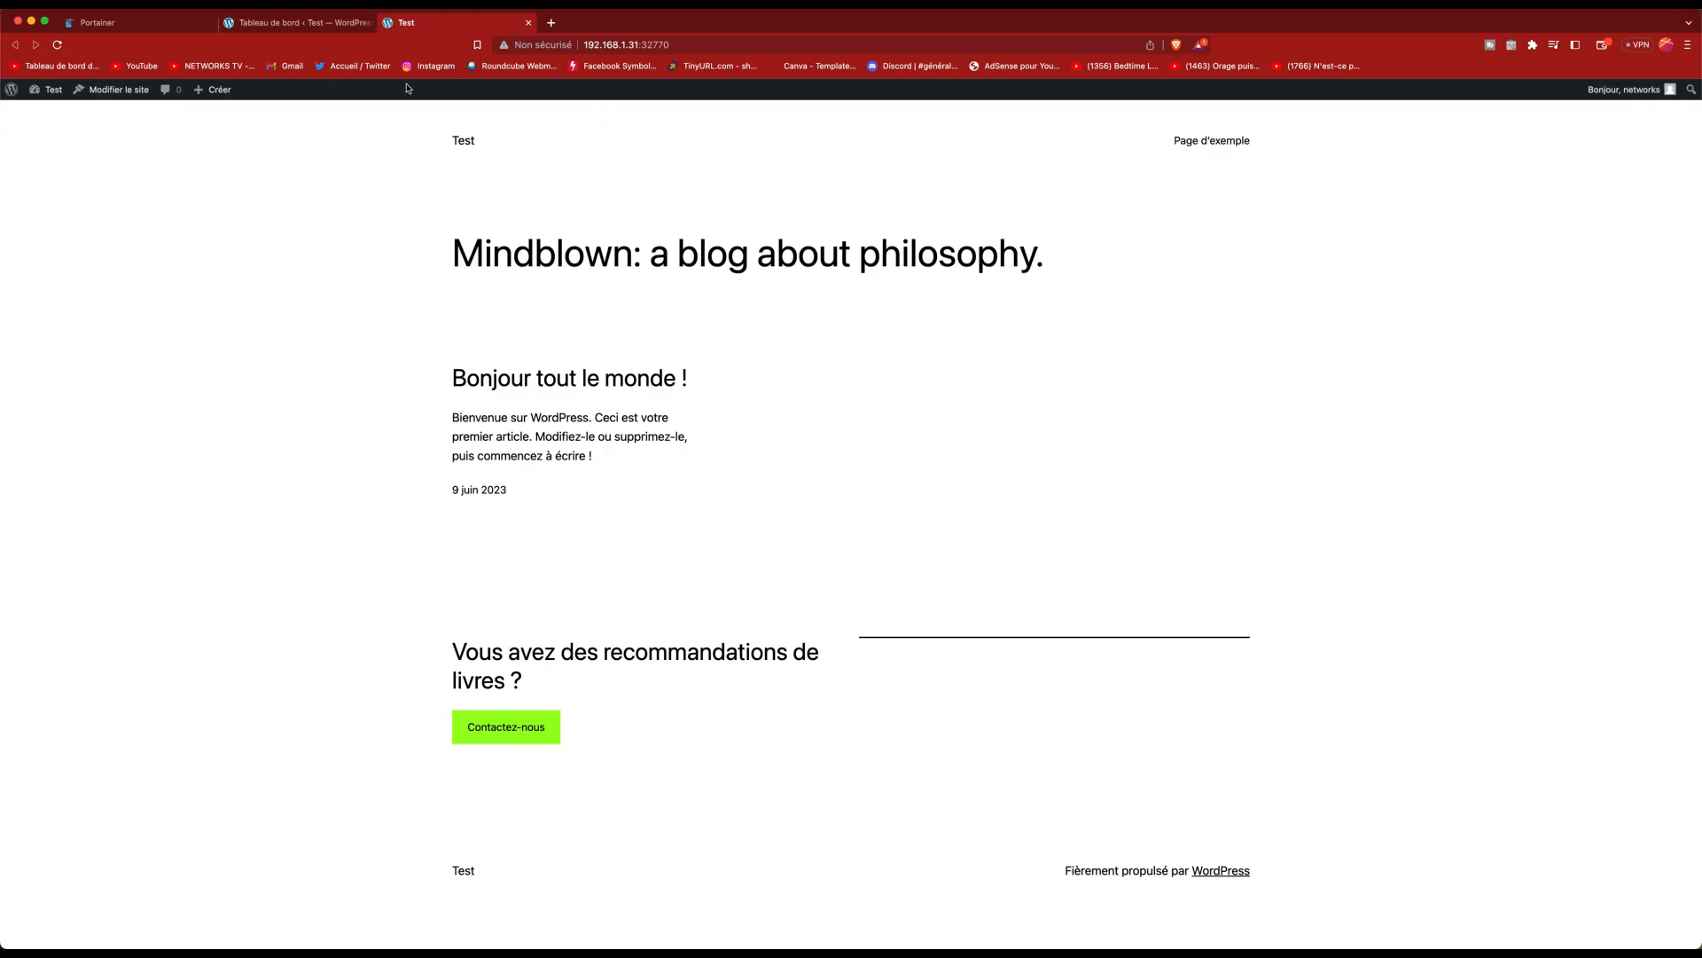
pyautogui.click(319, 24)
pyautogui.click(135, 298)
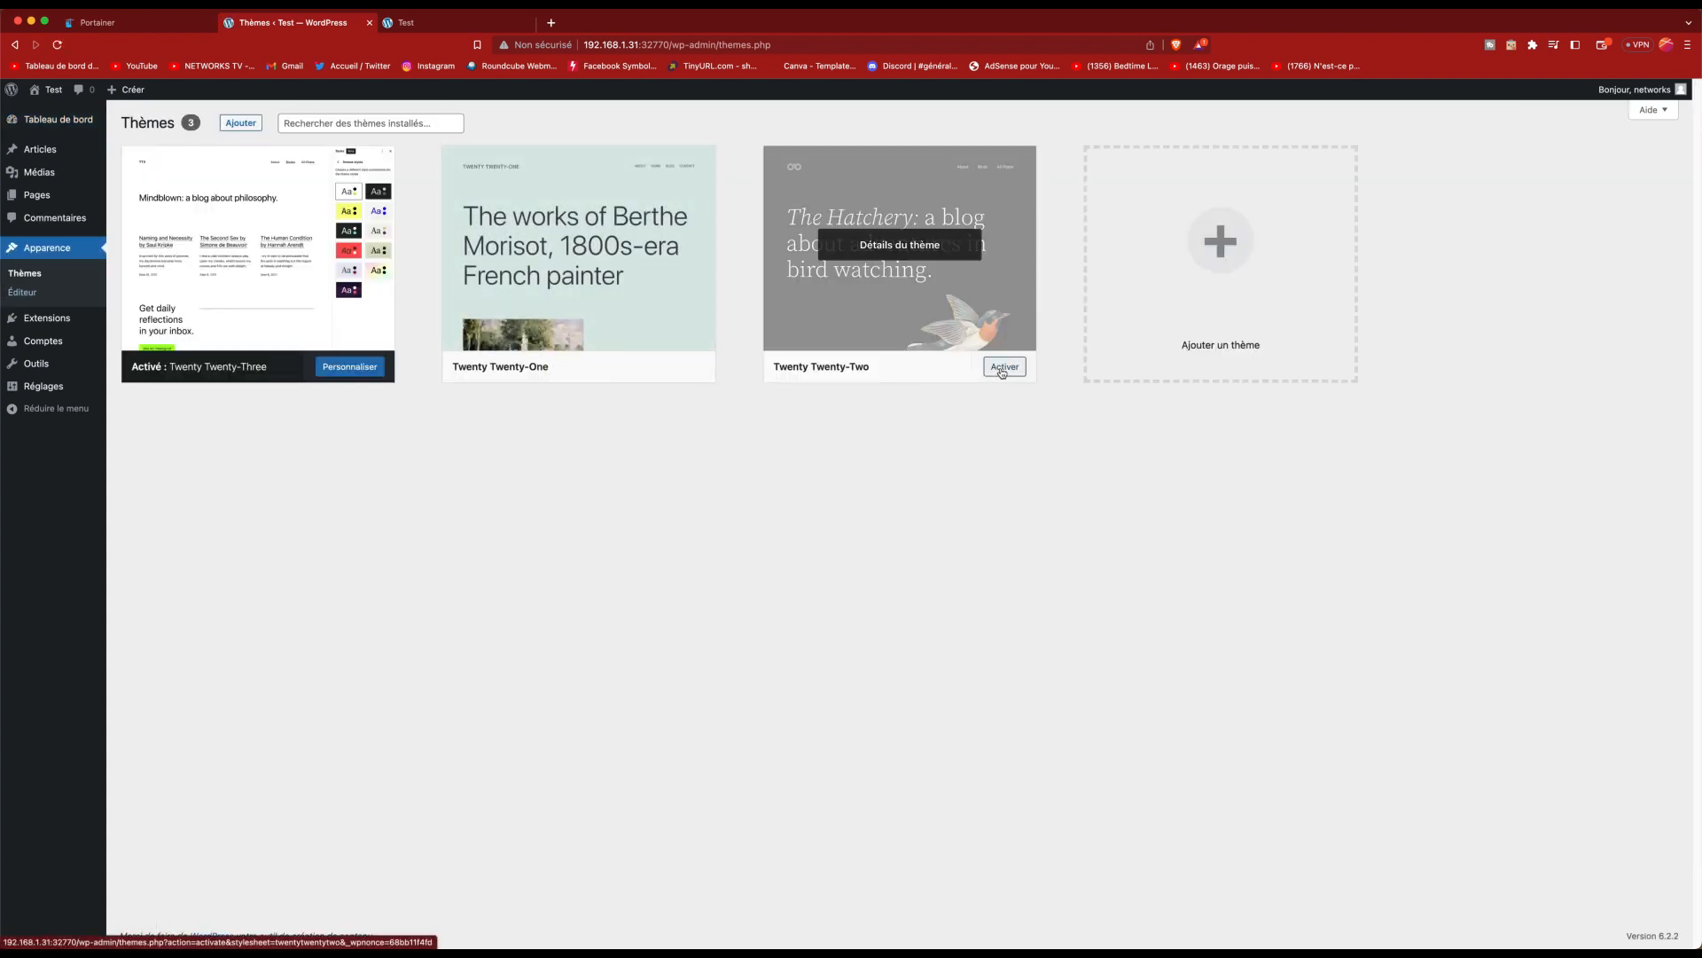
# Step: Activate Twenty Twenty-Two, reload the Test site to check it, then close both WordPress tabs
pyautogui.click(1003, 367)
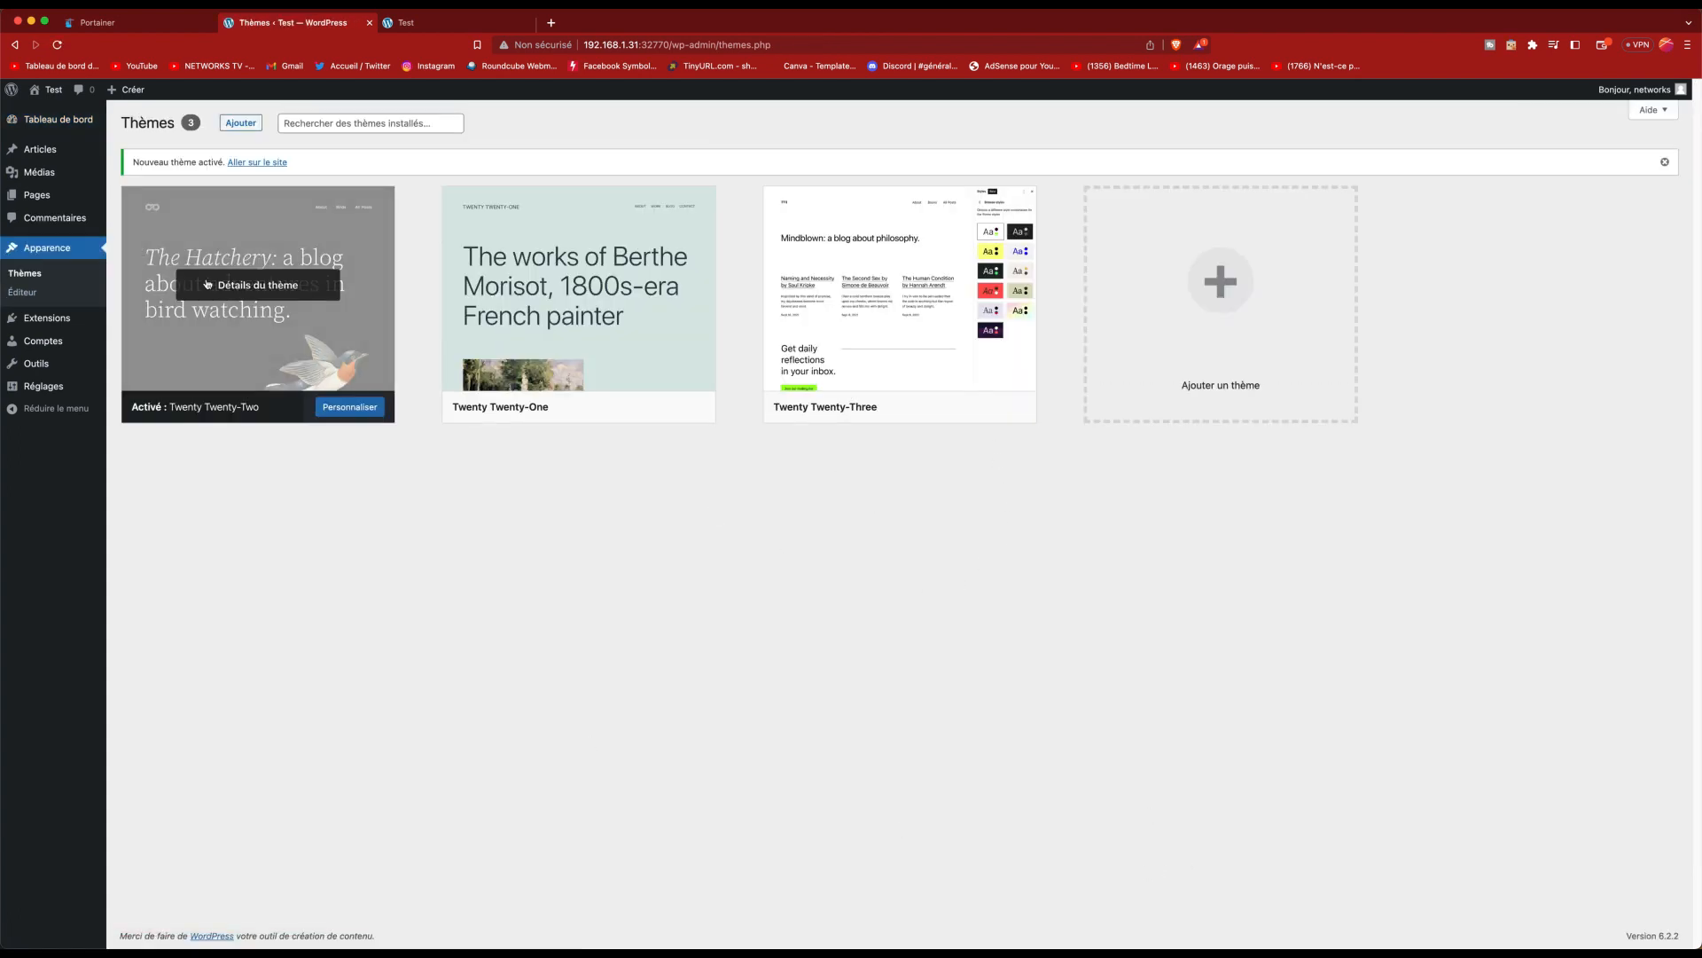
pyautogui.click(429, 21)
pyautogui.click(58, 46)
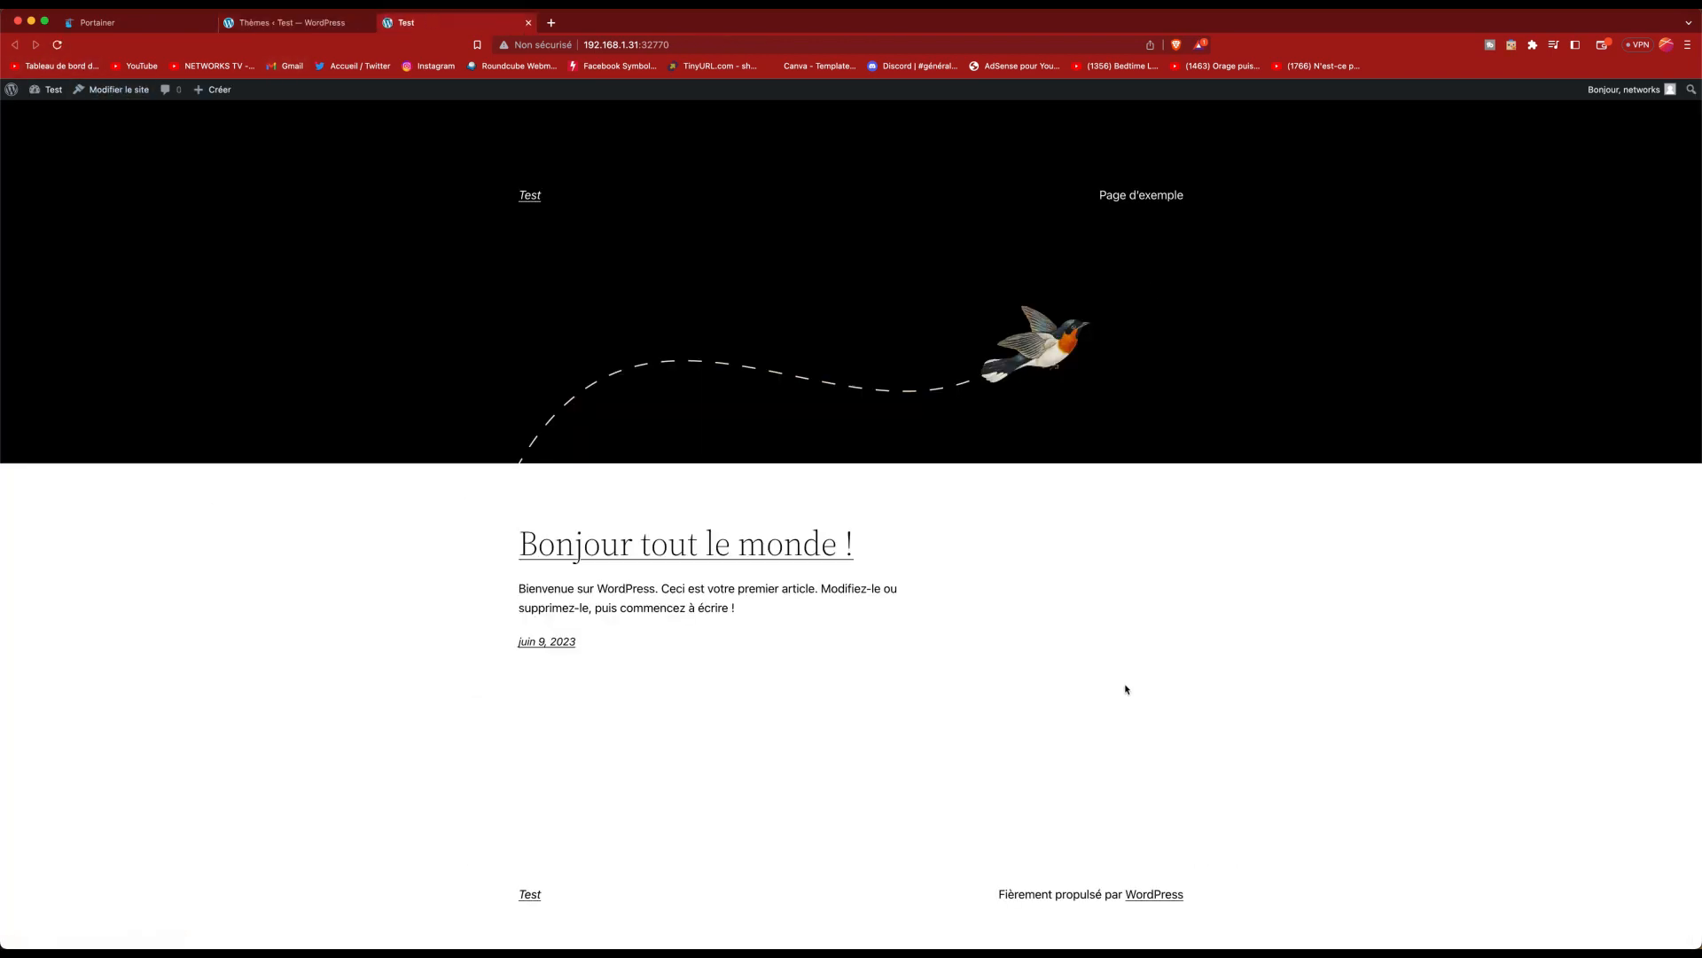
pyautogui.click(529, 22)
pyautogui.click(369, 22)
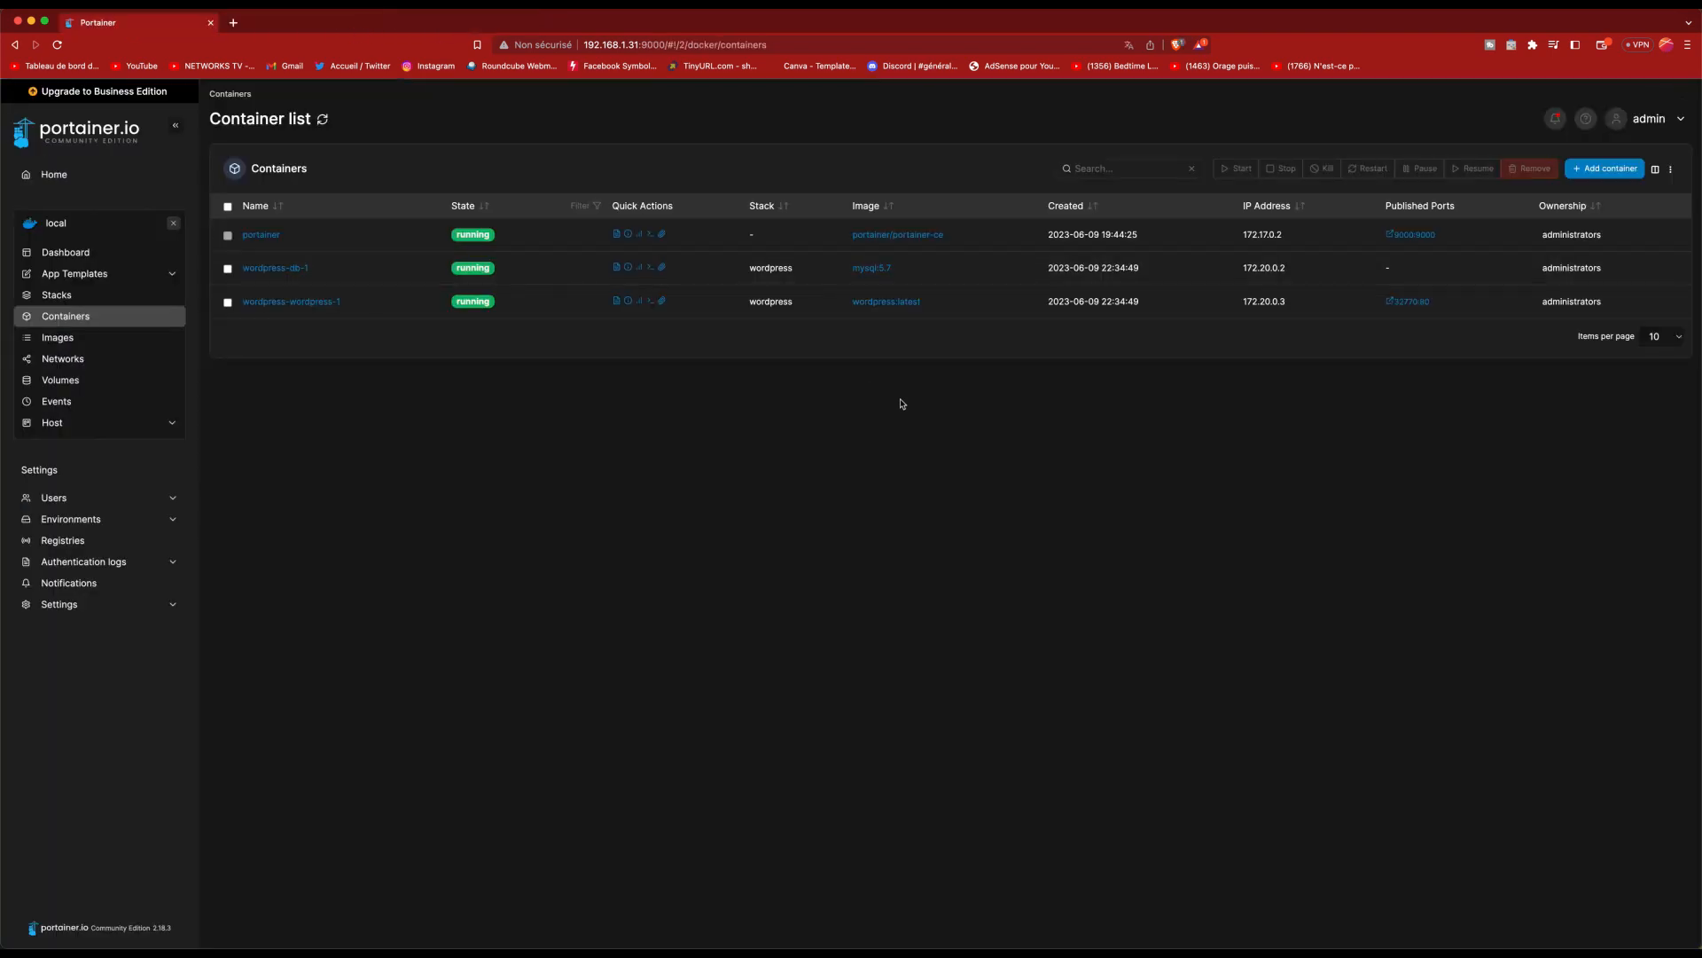